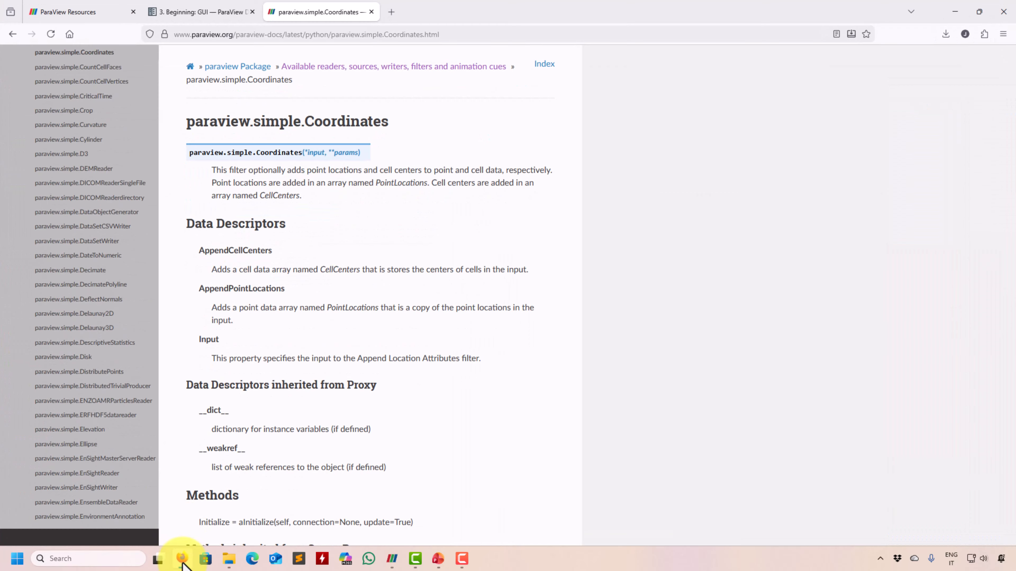
Browse the paraview.simple docs sidebar, via the Coordinates page, to the CellCenters documentation page.
scroll(103, 153, "up", 3)
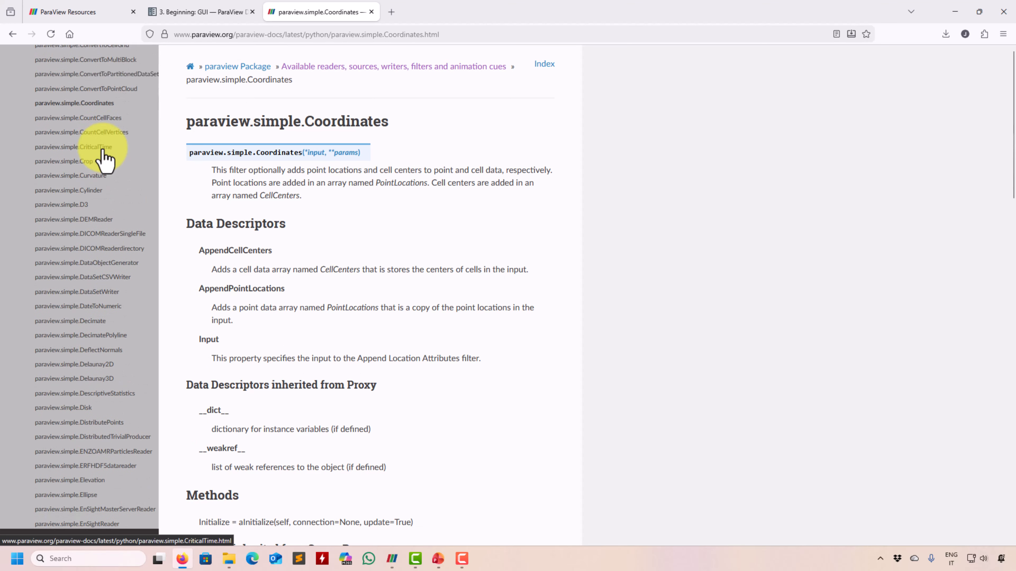
left_click(102, 154)
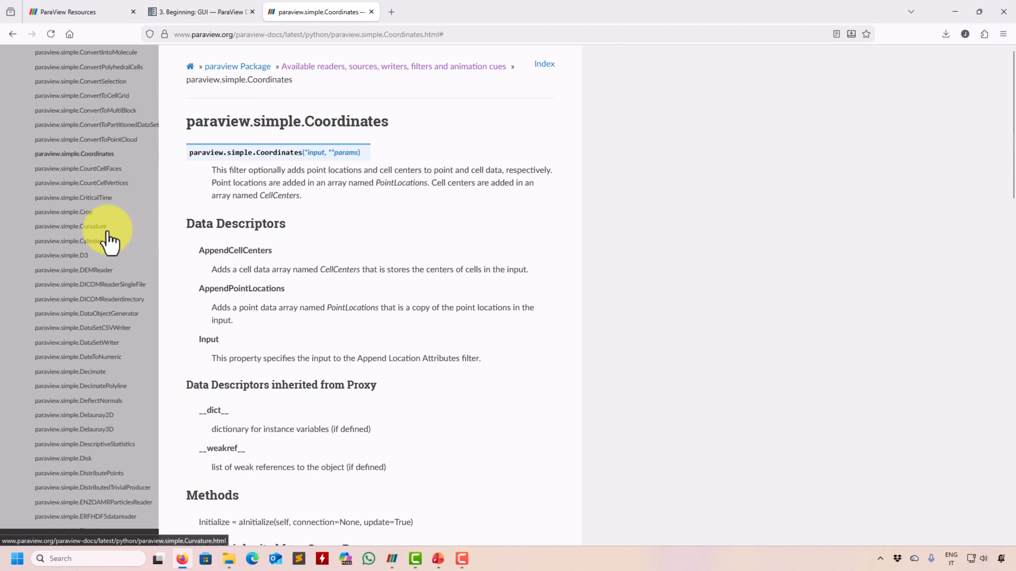
scroll(109, 240, "up", 2)
scroll(109, 241, "up", 10)
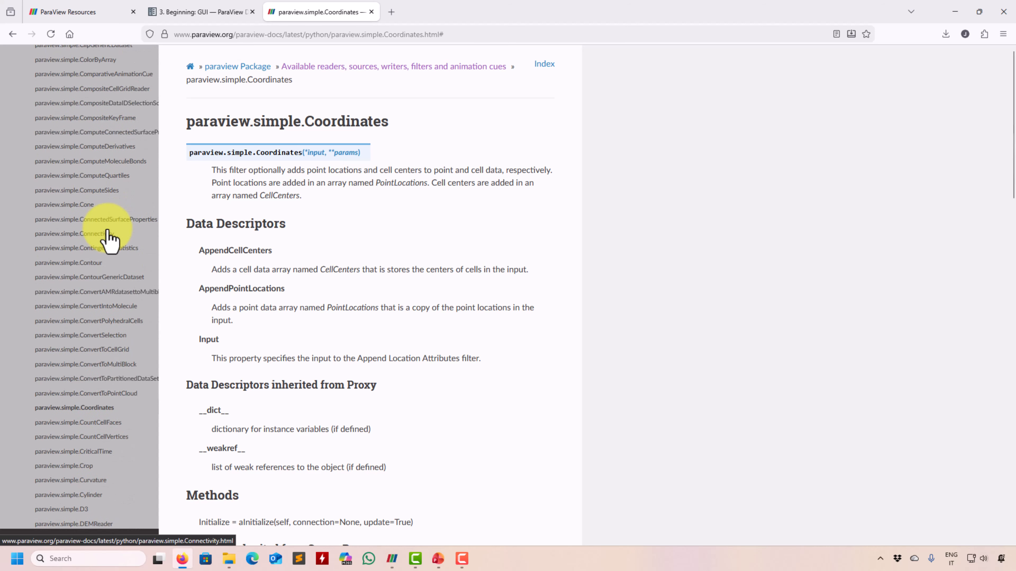
scroll(107, 232, "up", 3)
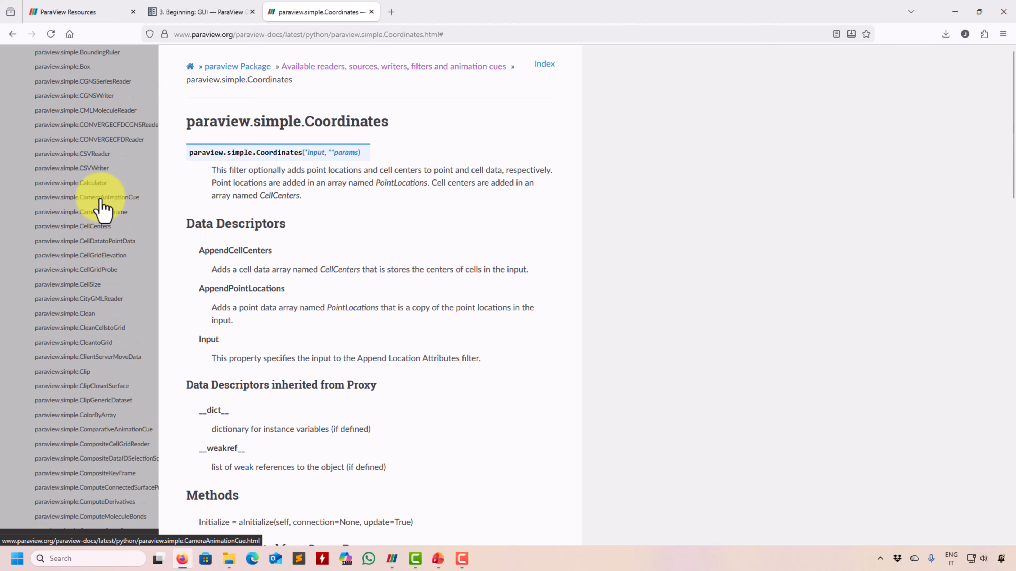
left_click(102, 227)
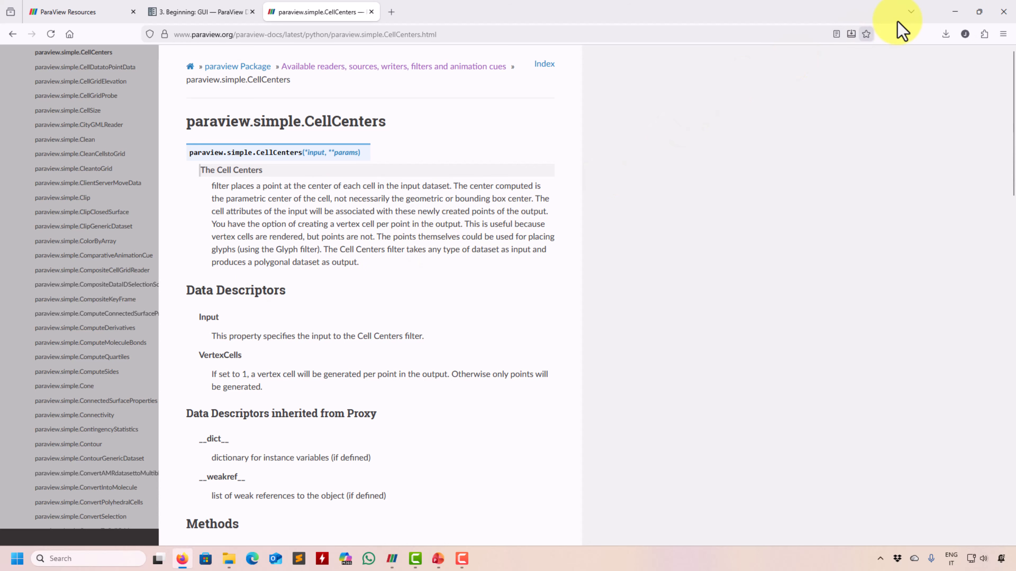
Return to ParaView and hide Slice1 in the render view.
left_click(956, 11)
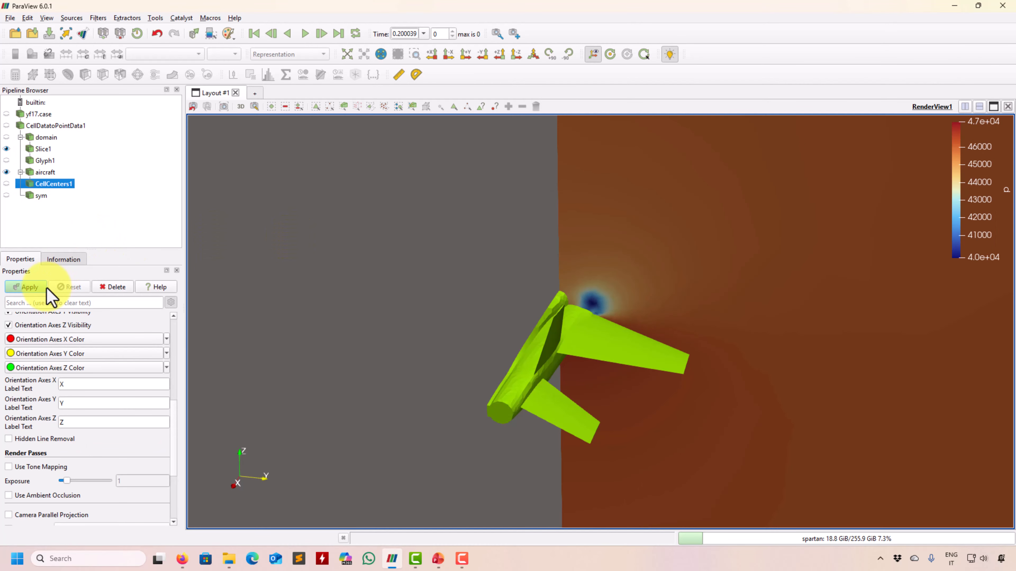
left_click_drag(175, 424, 177, 335)
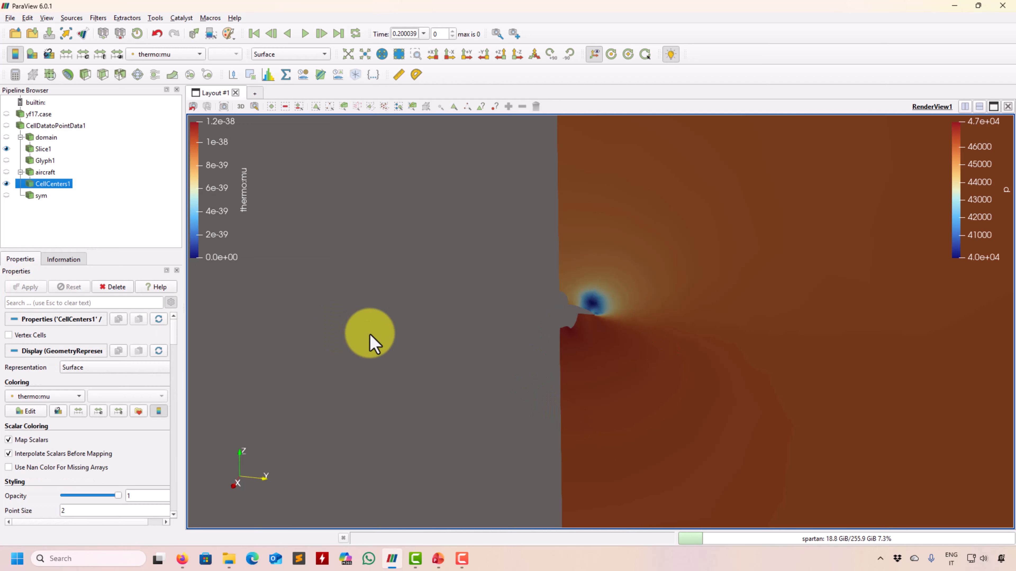
left_click(7, 149)
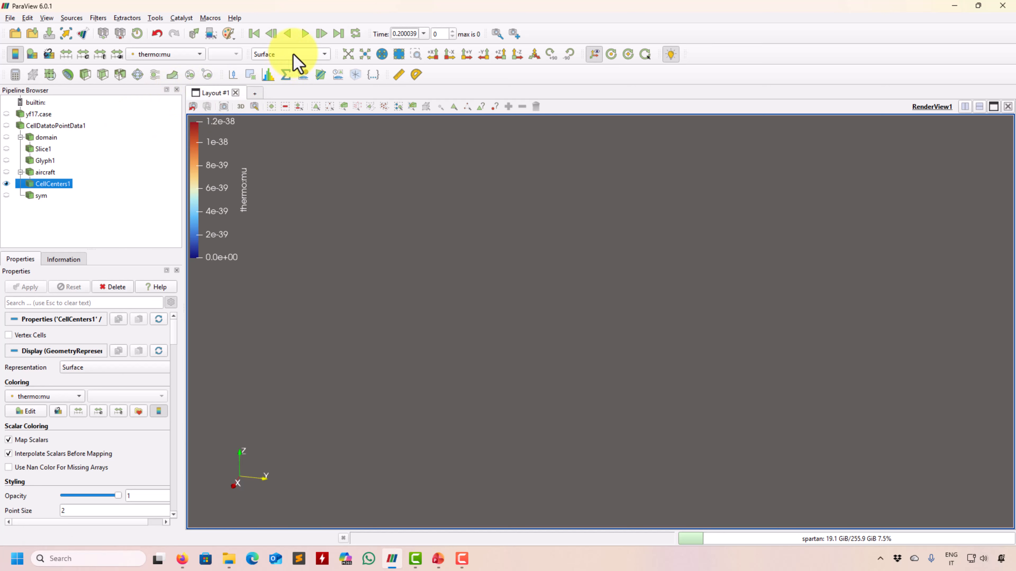
Set CellCenters1 to Solid Color colouring, keeping the Surface representation.
left_click(182, 55)
left_click(167, 11)
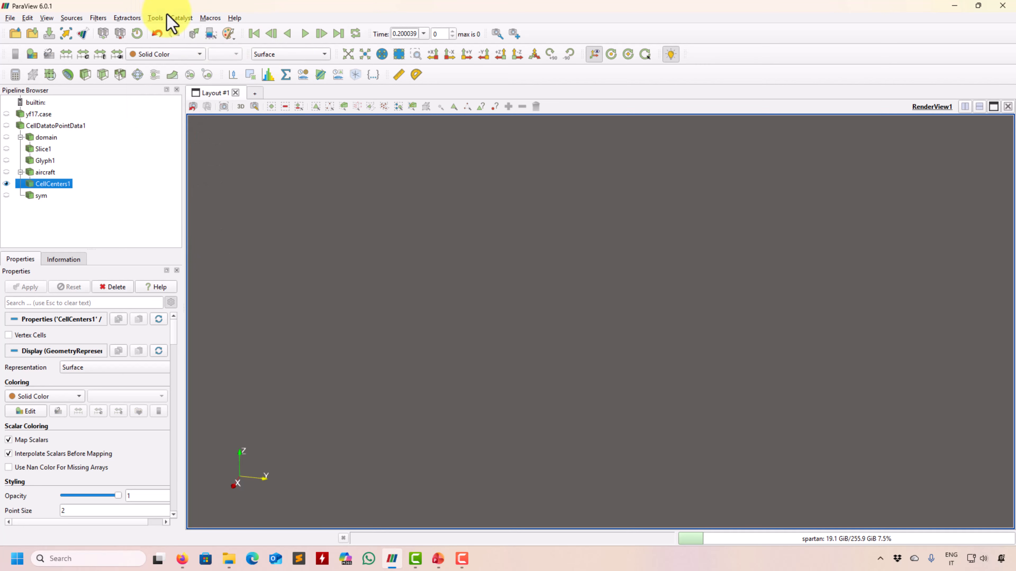
left_click(277, 53)
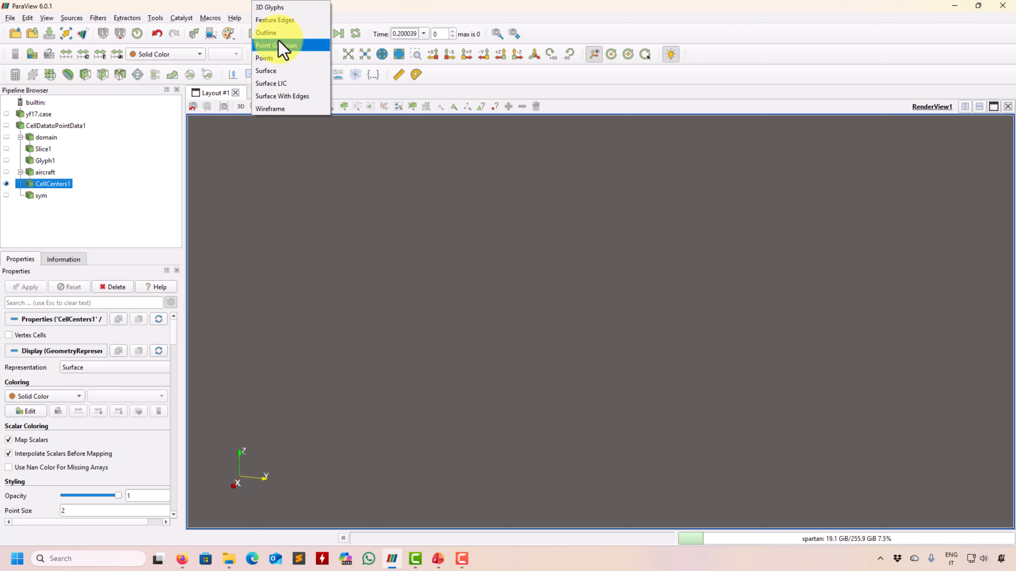
left_click(275, 71)
Delete CellCenters1 from the pipeline and select the domain dataset.
left_click_drag(332, 274, 367, 297)
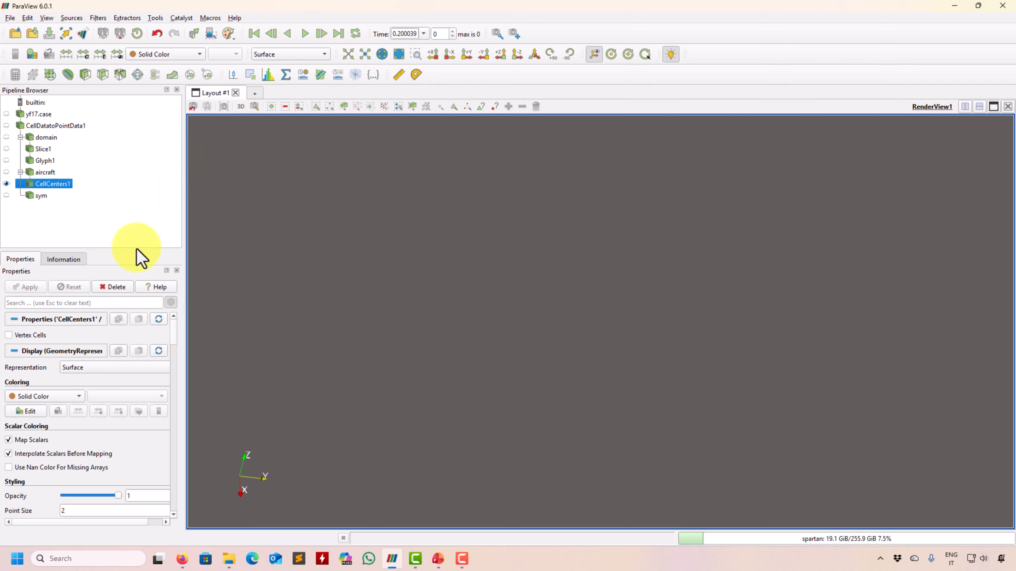
left_click(116, 290)
left_click(48, 138)
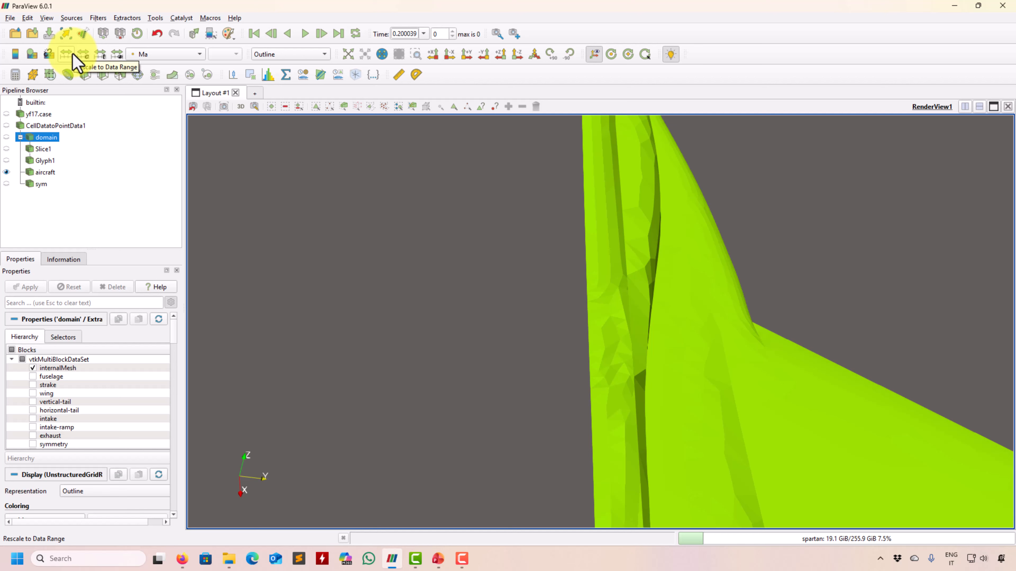
Apply a new Cell Centers filter on domain, zoom out, and hide the aircraft.
left_click(98, 18)
mouse_move(111, 43)
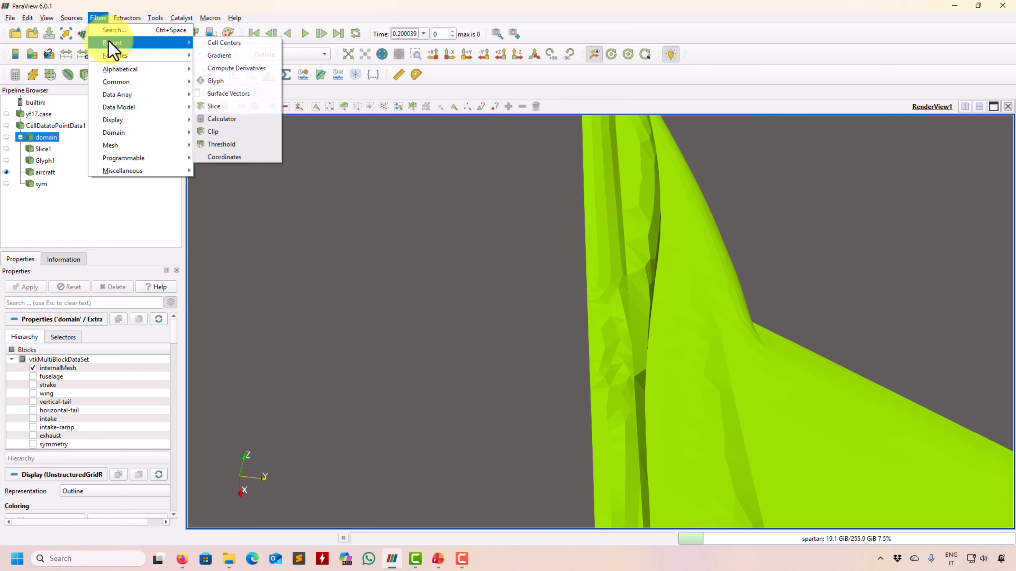
left_click(239, 41)
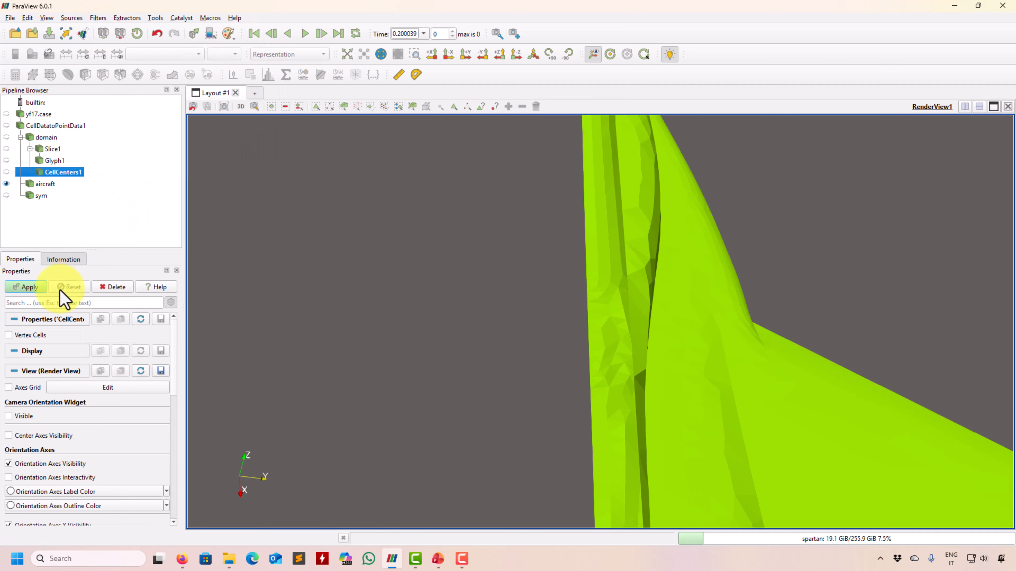
left_click(27, 287)
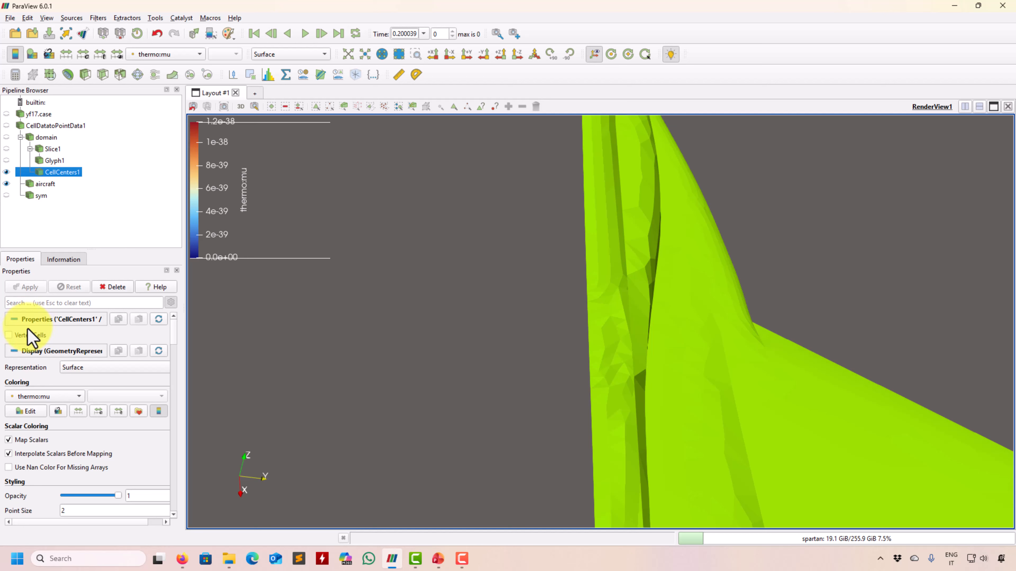
scroll(482, 353, "down", 5)
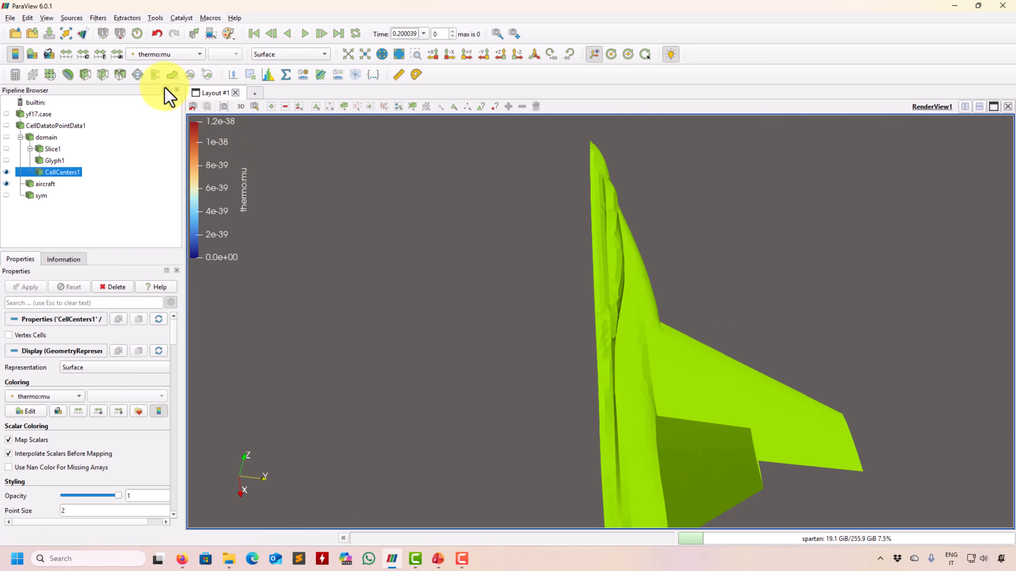
left_click(6, 184)
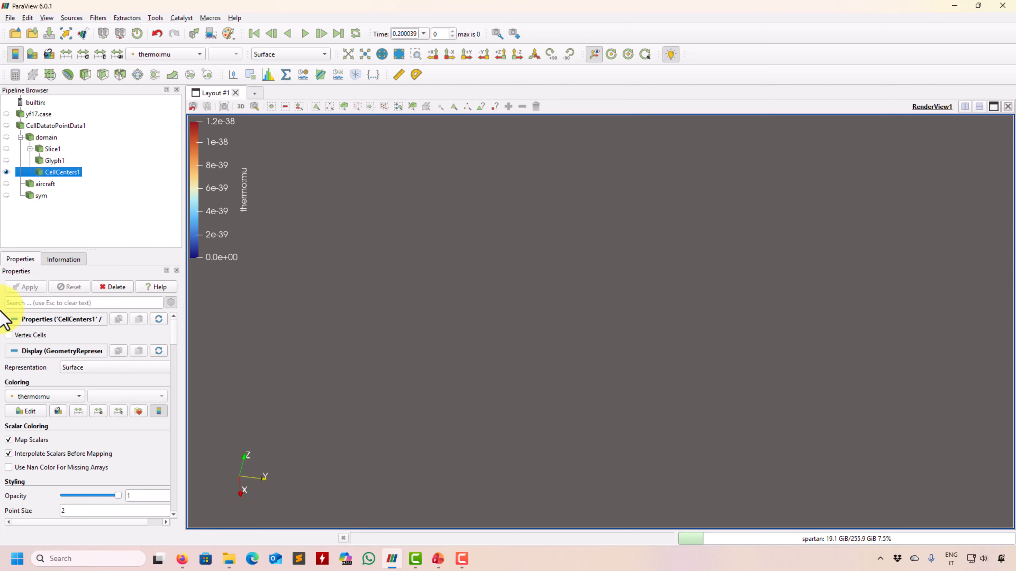
Preview CellCenters1 with Vertex Cells on, turn Vertex Cells off again, and select aircraft.
left_click(10, 336)
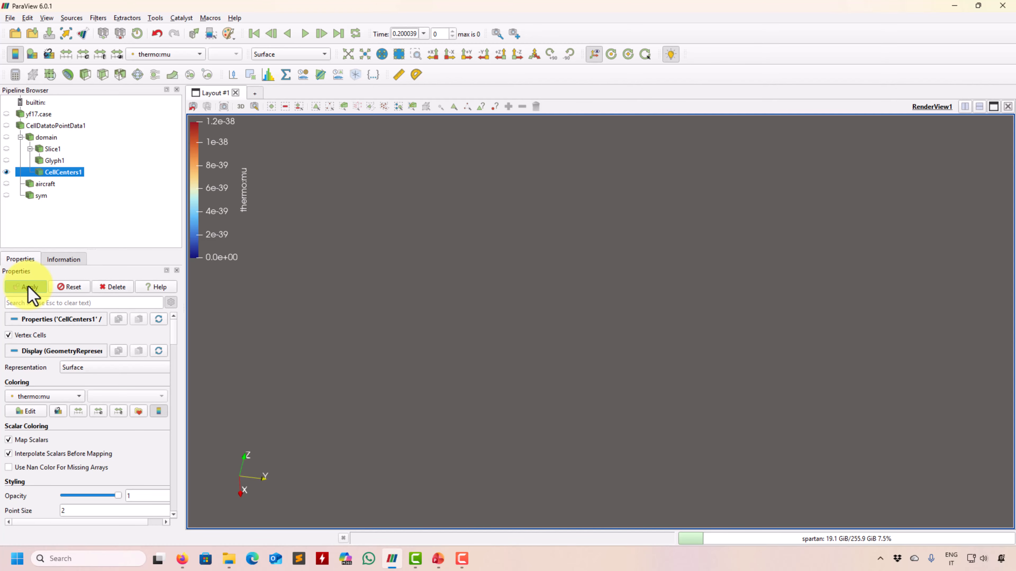
left_click(26, 287)
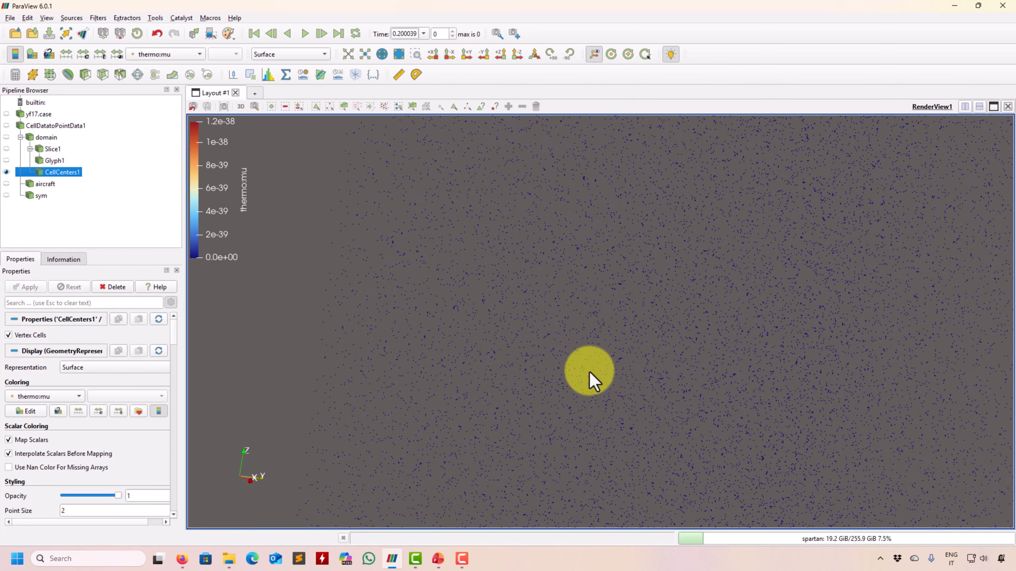
left_click_drag(589, 372, 558, 386)
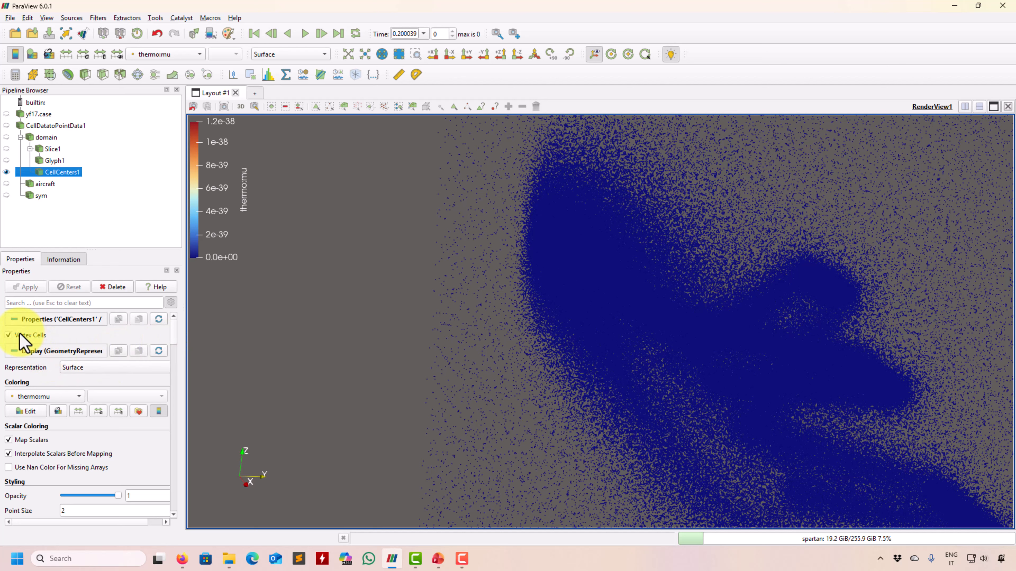
left_click(9, 335)
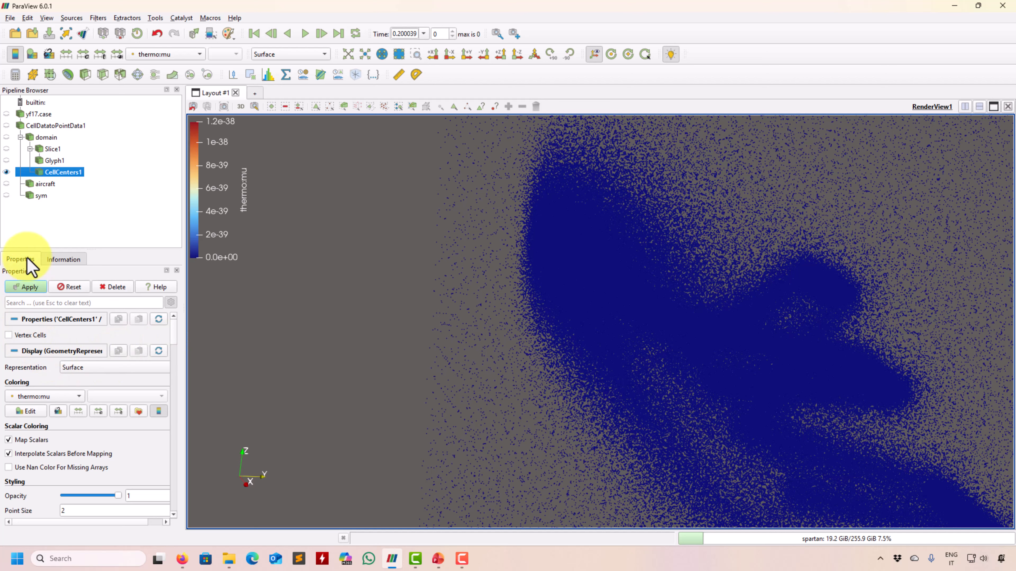
left_click(25, 288)
left_click(12, 186)
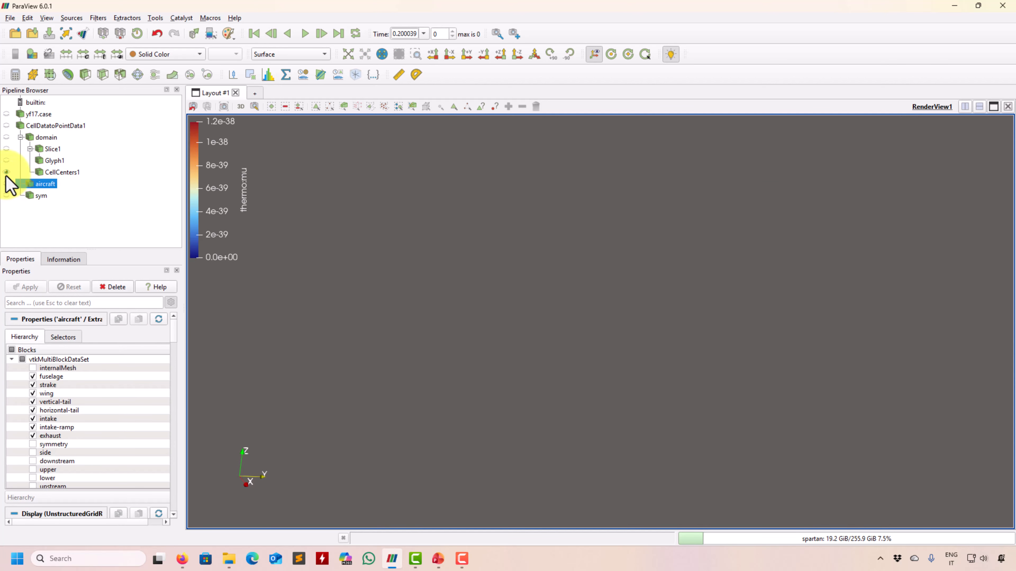
Add a Cell Centers filter to aircraft with Vertex Cells enabled, rotating to view the points.
left_click(98, 18)
mouse_move(110, 44)
left_click(224, 42)
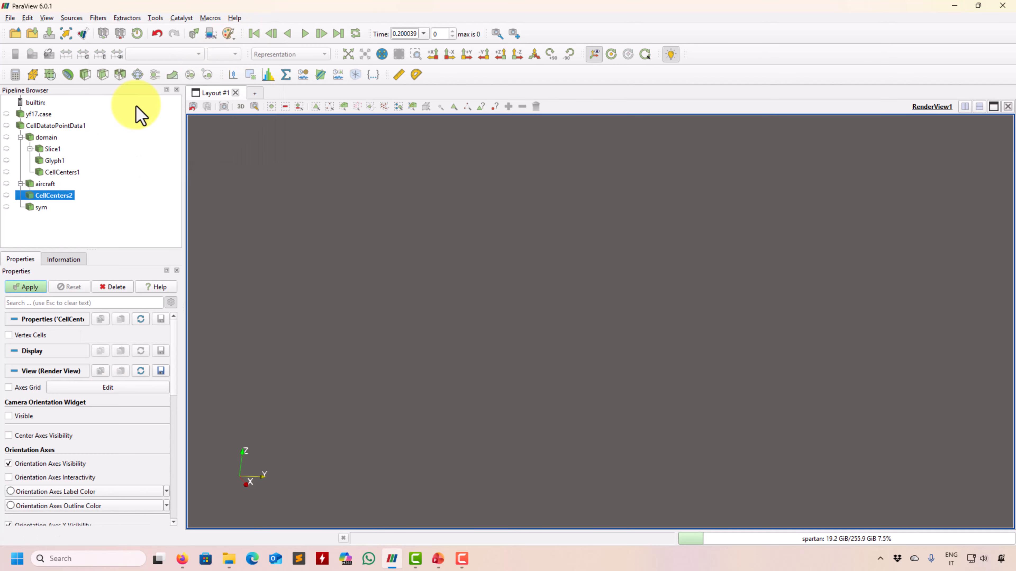
left_click(26, 287)
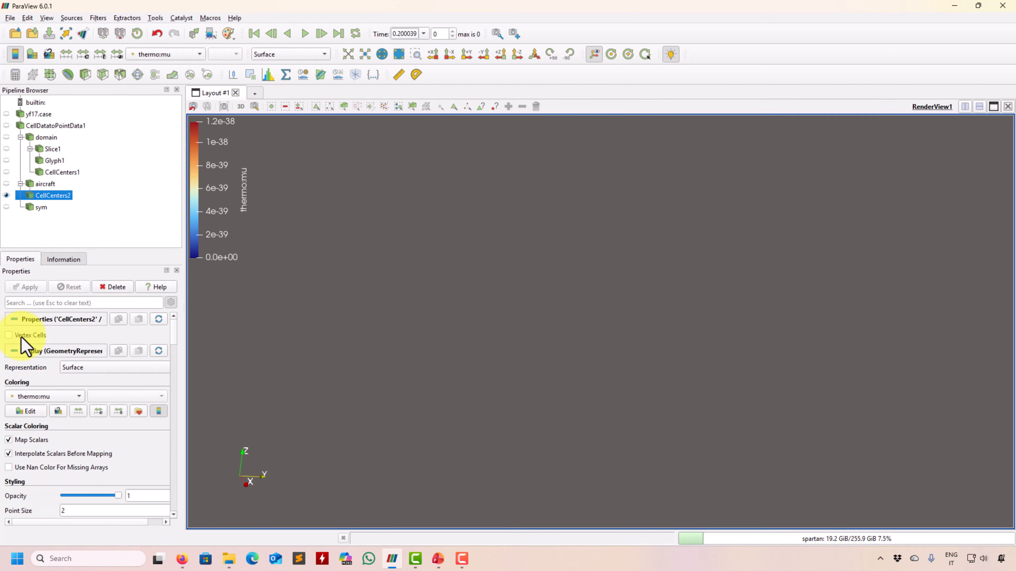
left_click(8, 335)
left_click(28, 287)
left_click_drag(502, 255, 549, 290)
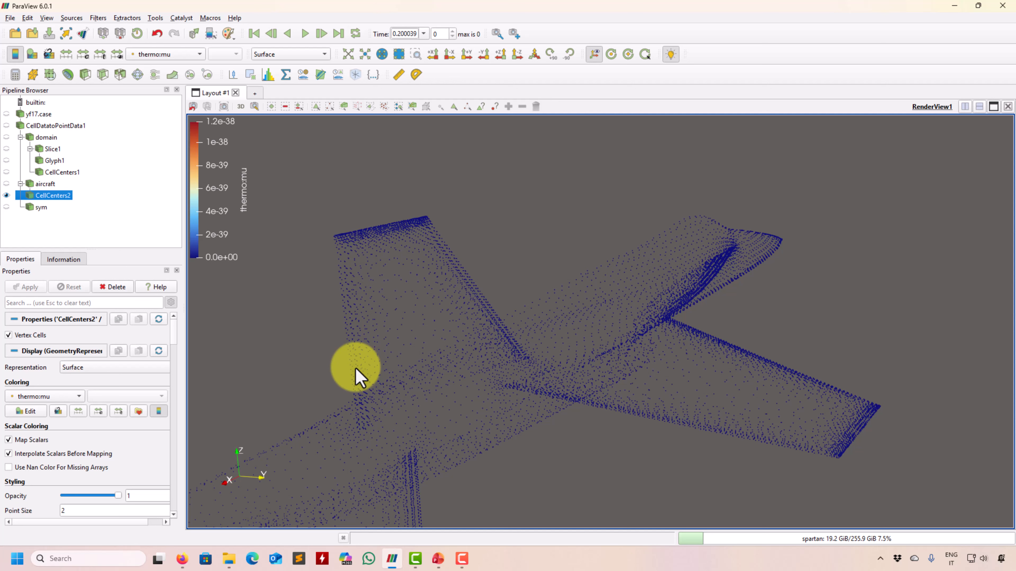
Delete CellCenters2, show the sym plane, and zoom out around the aircraft.
left_click(113, 287)
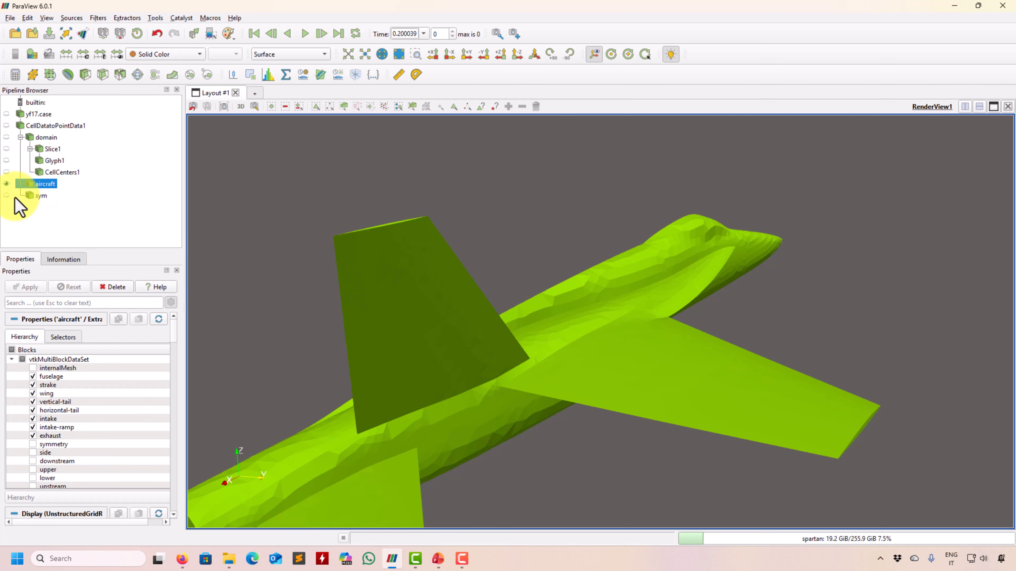
left_click(7, 195)
scroll(421, 345, "down", 8)
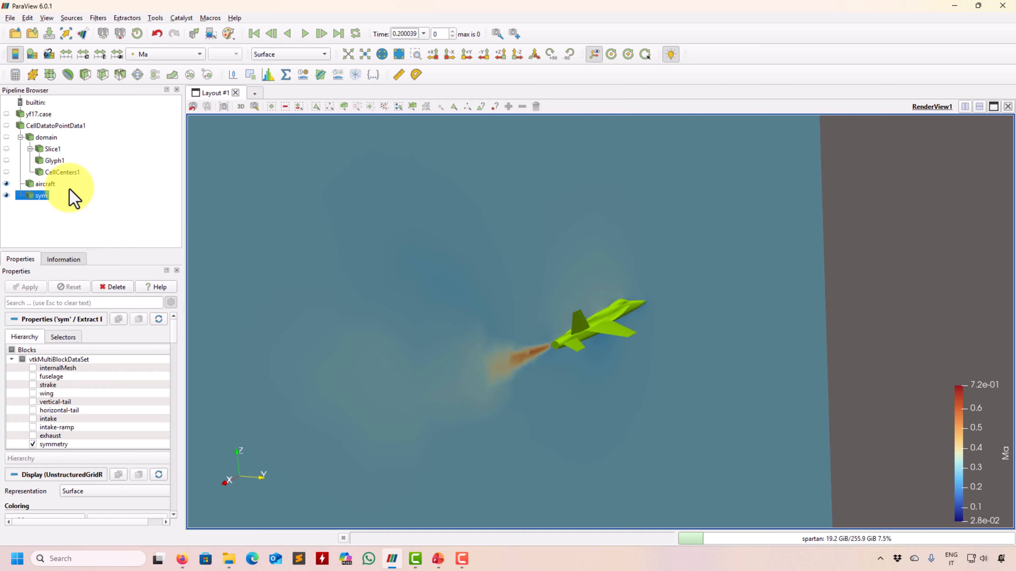
Add a Glyph filter to sym with No scale array and scale factor 1, then apply.
left_click(137, 76)
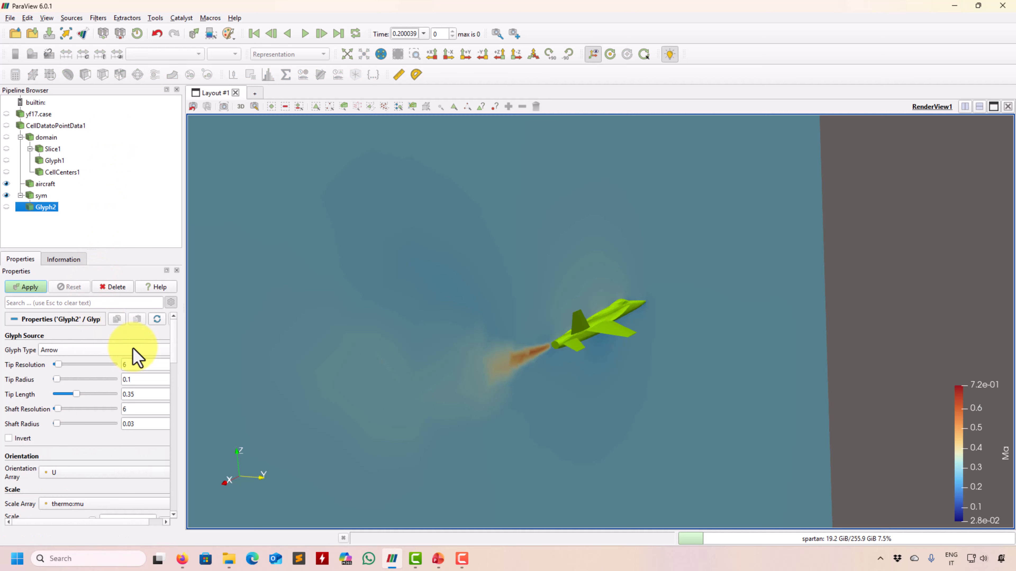
scroll(176, 360, "down", 3)
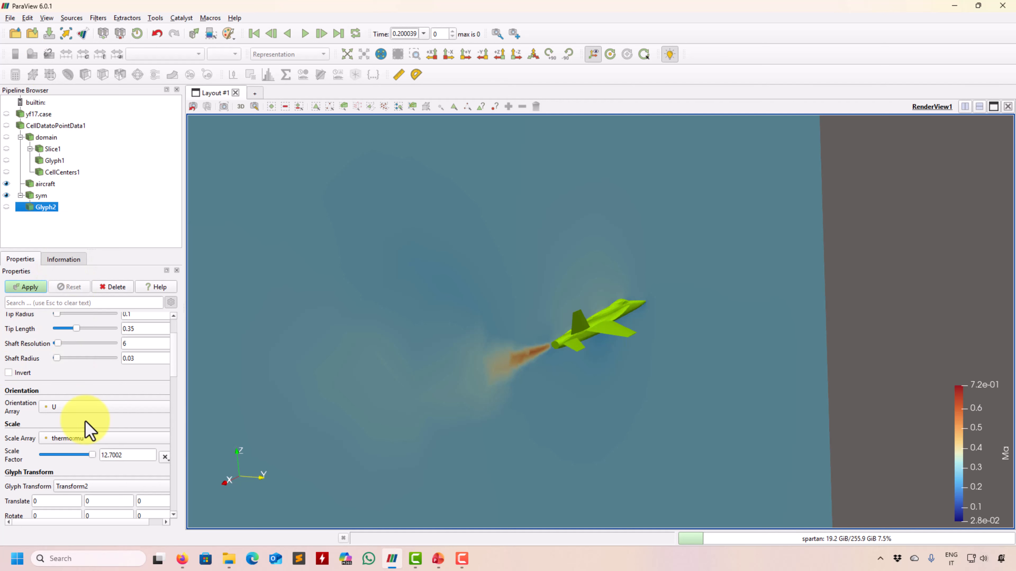
left_click(88, 430)
left_click(80, 362)
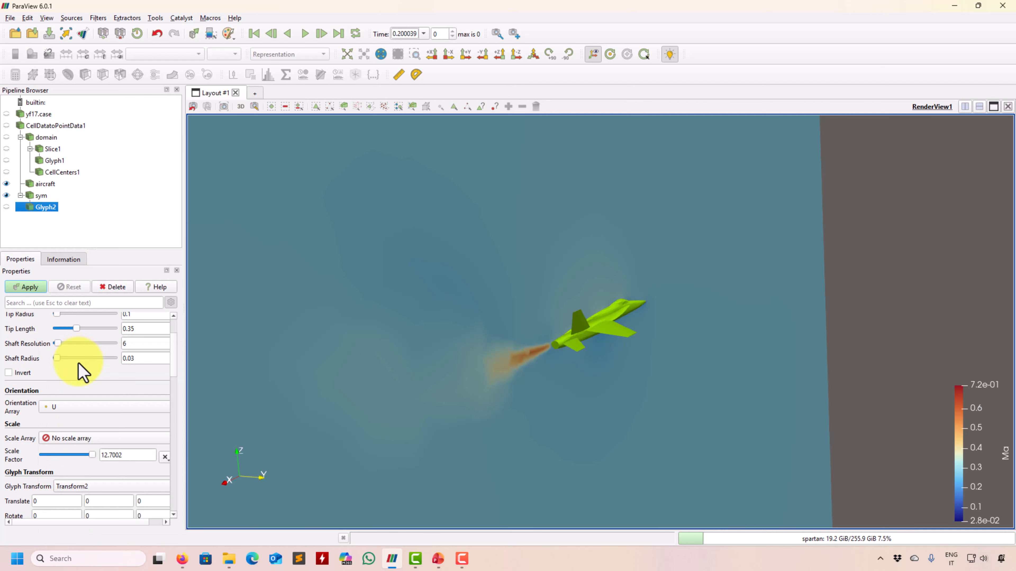
double_click(132, 457)
type("1")
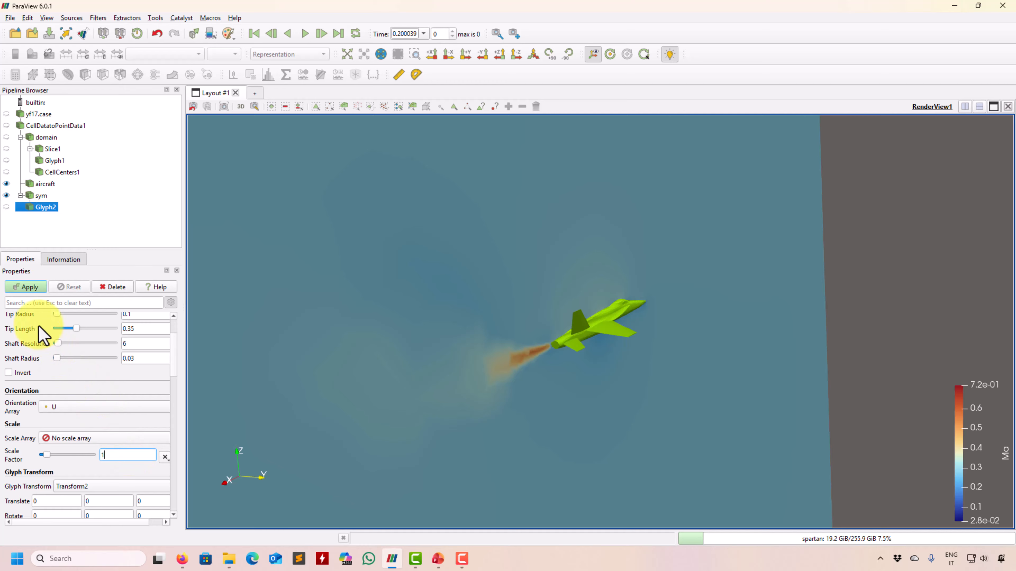
left_click(32, 287)
left_click_drag(320, 340, 447, 404)
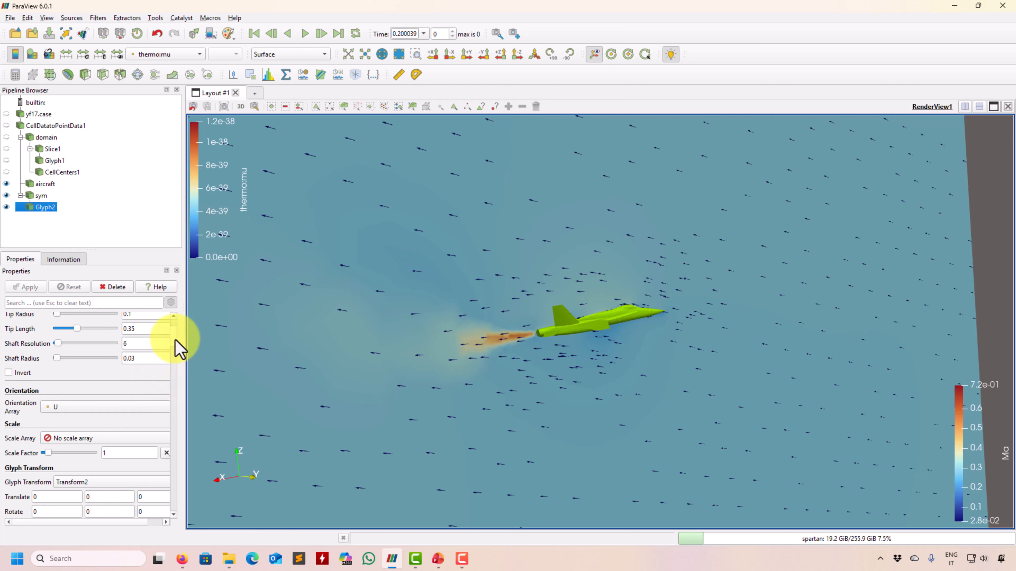
Keep the Arrow glyph, colour Glyph2 with Solid Color, and hide the sym slice.
scroll(175, 333, "up", 3)
scroll(176, 333, "up", 1)
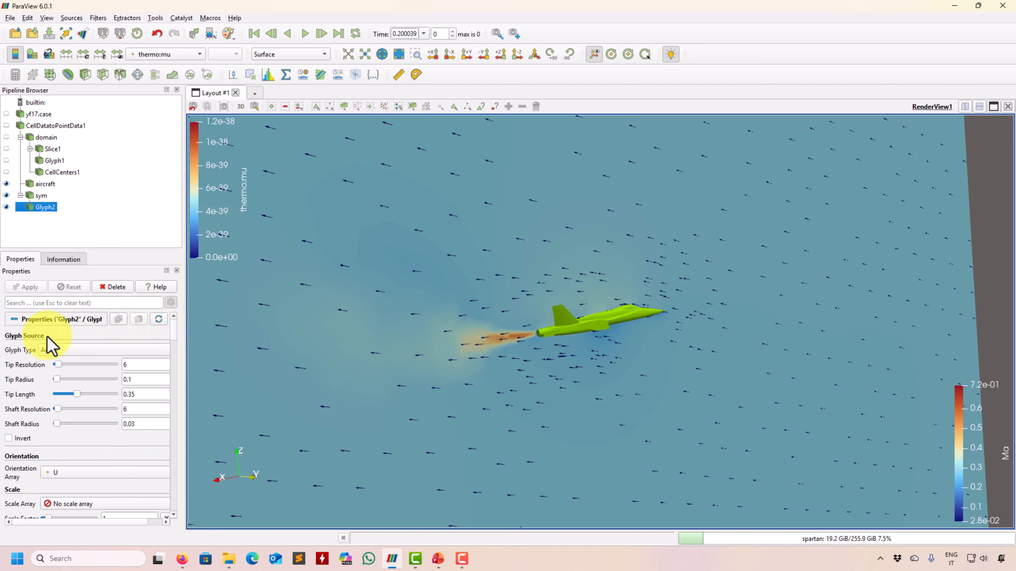
left_click(102, 349)
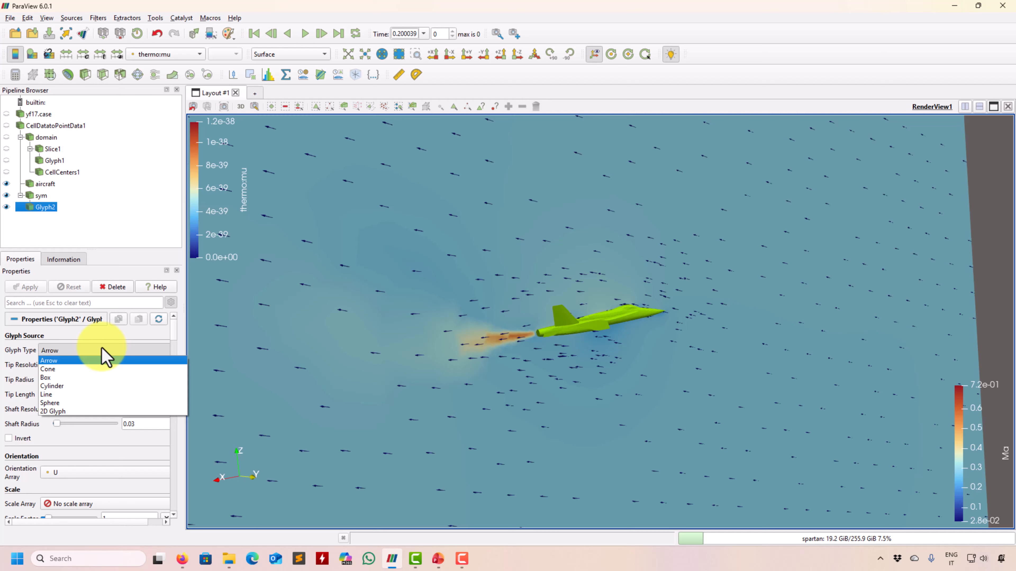
left_click(114, 260)
left_click(176, 55)
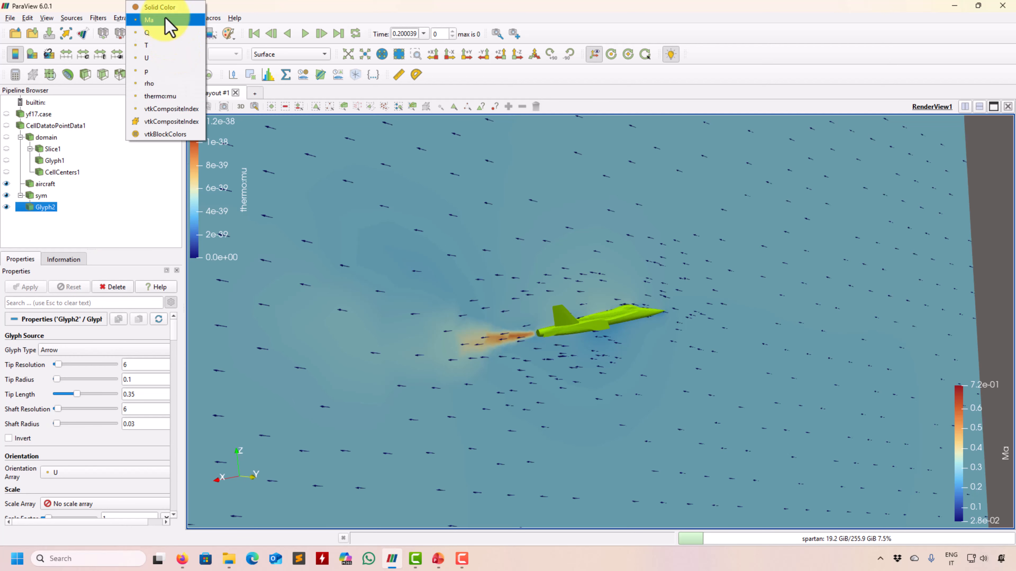
left_click(168, 7)
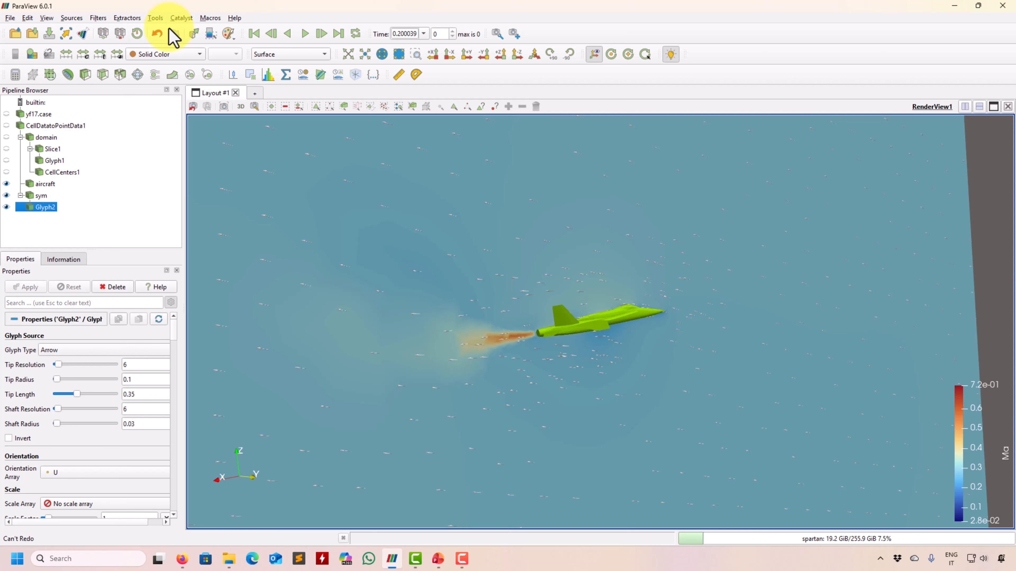
left_click(176, 52)
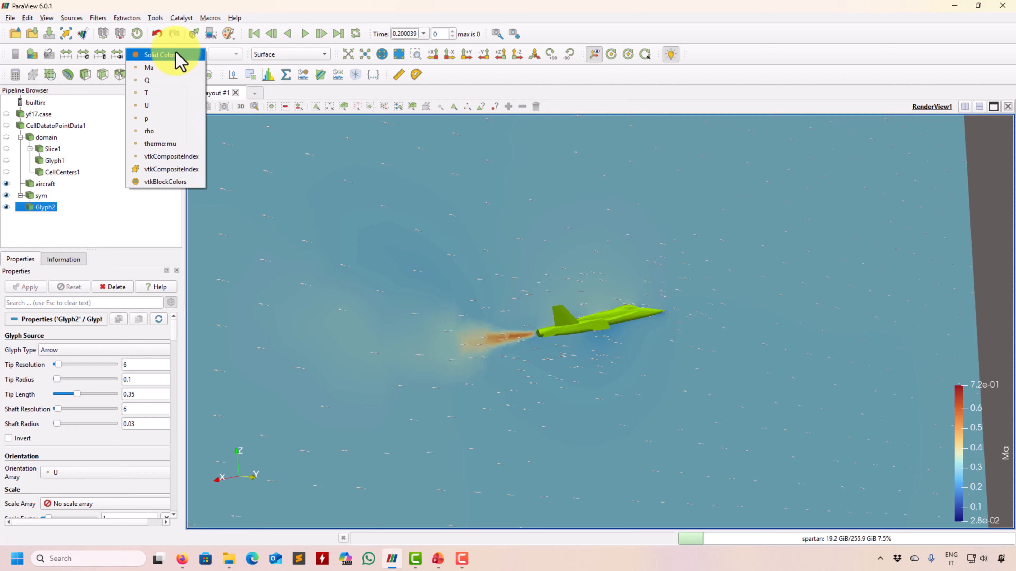
left_click(6, 195)
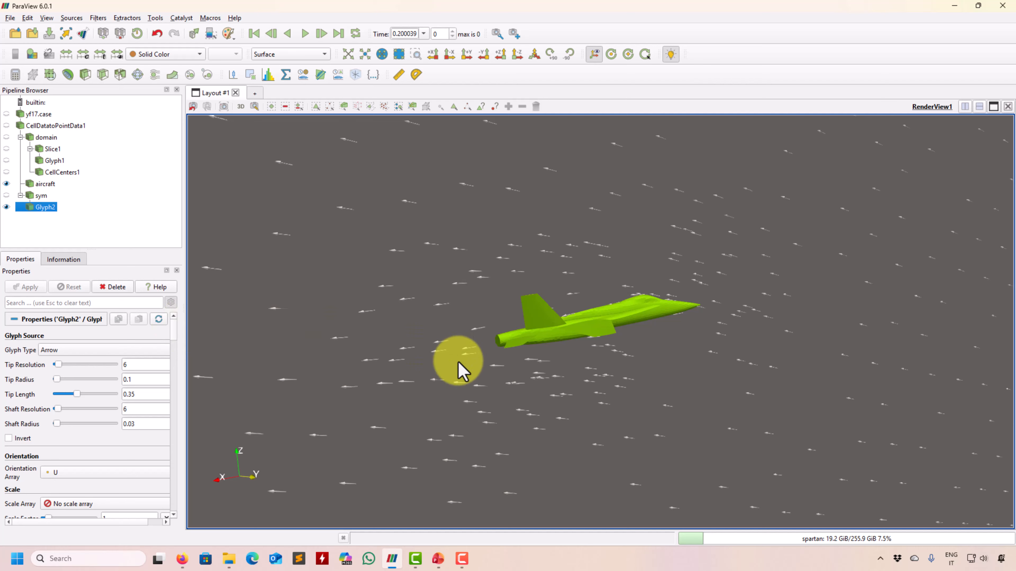
left_click_drag(460, 362, 424, 404)
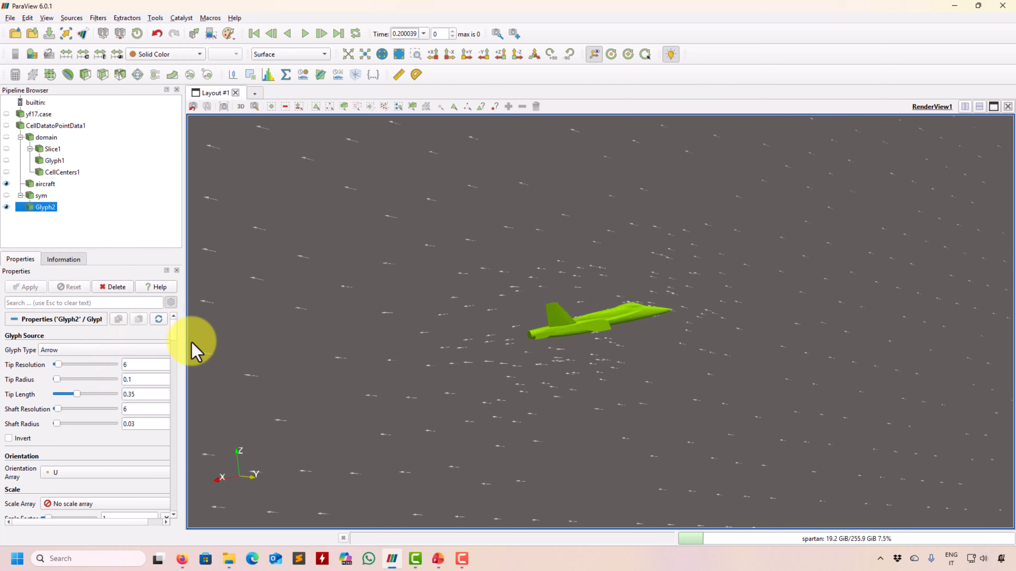
scroll(174, 331, "down", 1)
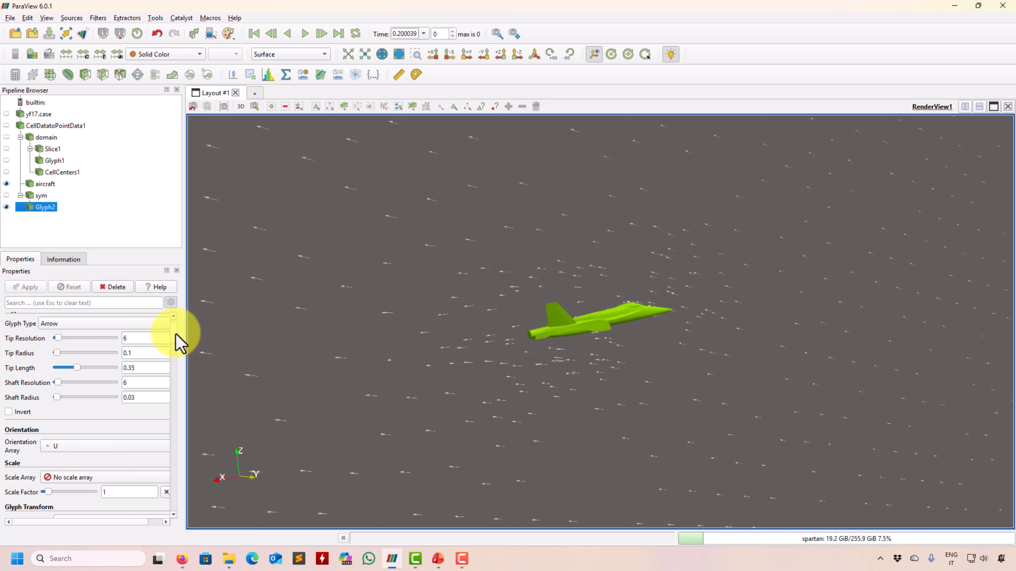
scroll(179, 348, "down", 4)
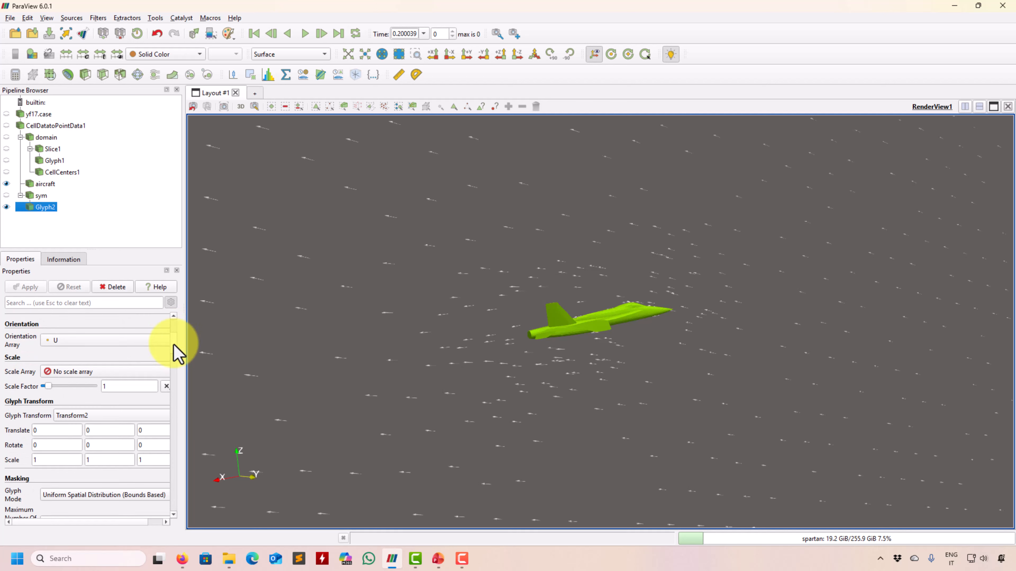
scroll(178, 353, "up", 1)
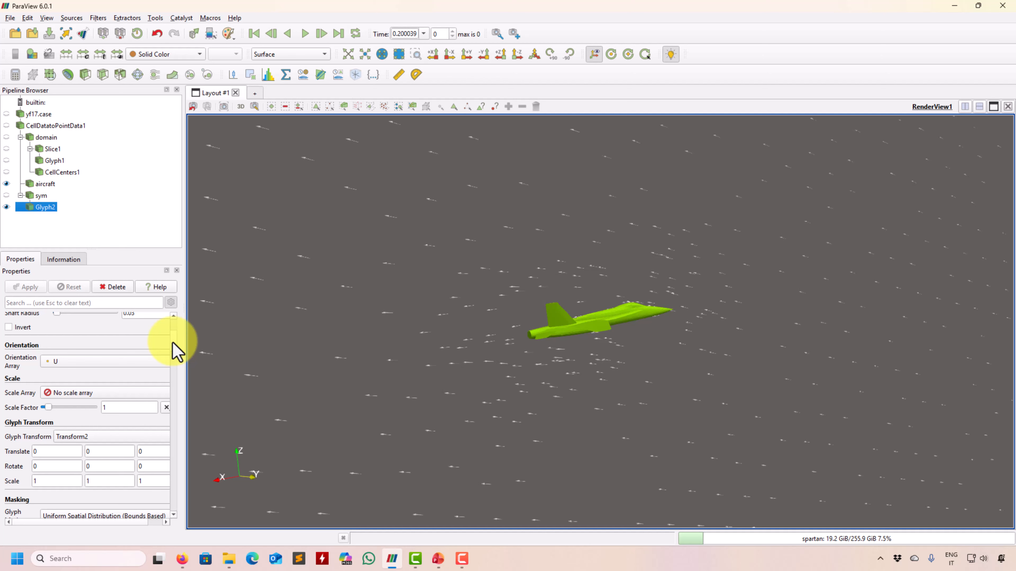
scroll(176, 352, "down", 3)
scroll(175, 340, "up", 3)
scroll(175, 362, "down", 7)
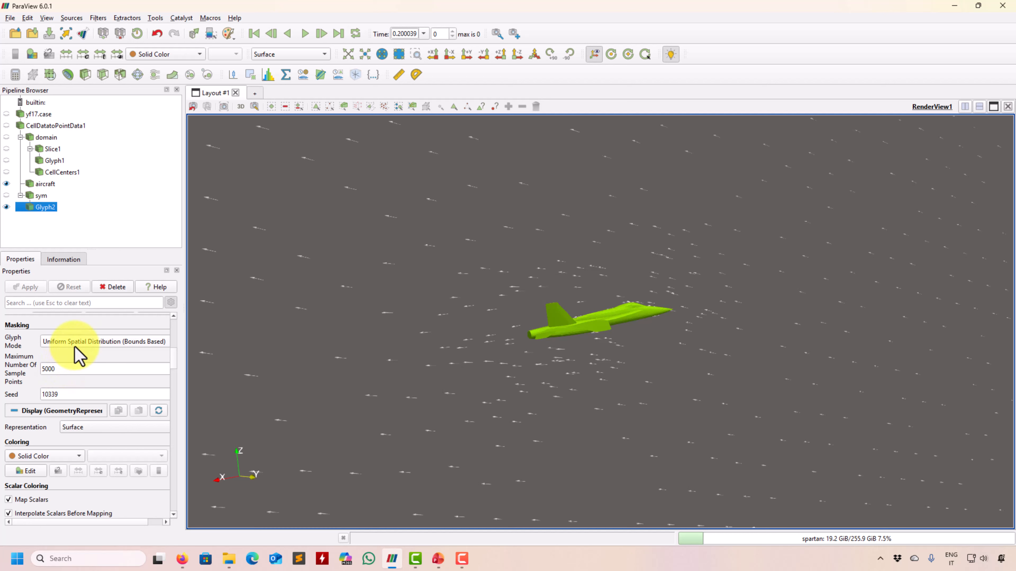
mouse_move(78, 351)
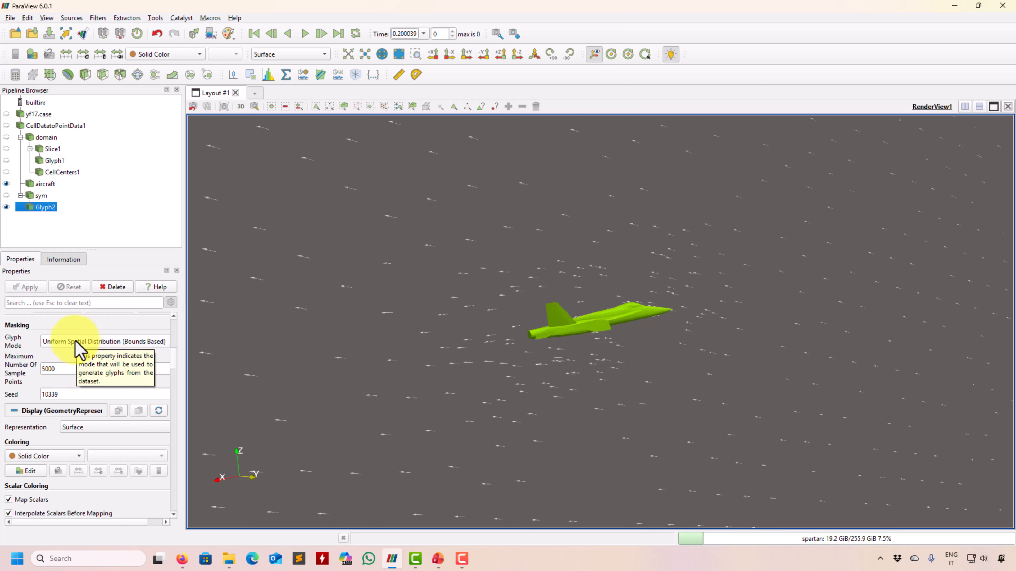
Set the Glyph Mode masking to All Points and apply.
left_click(77, 344)
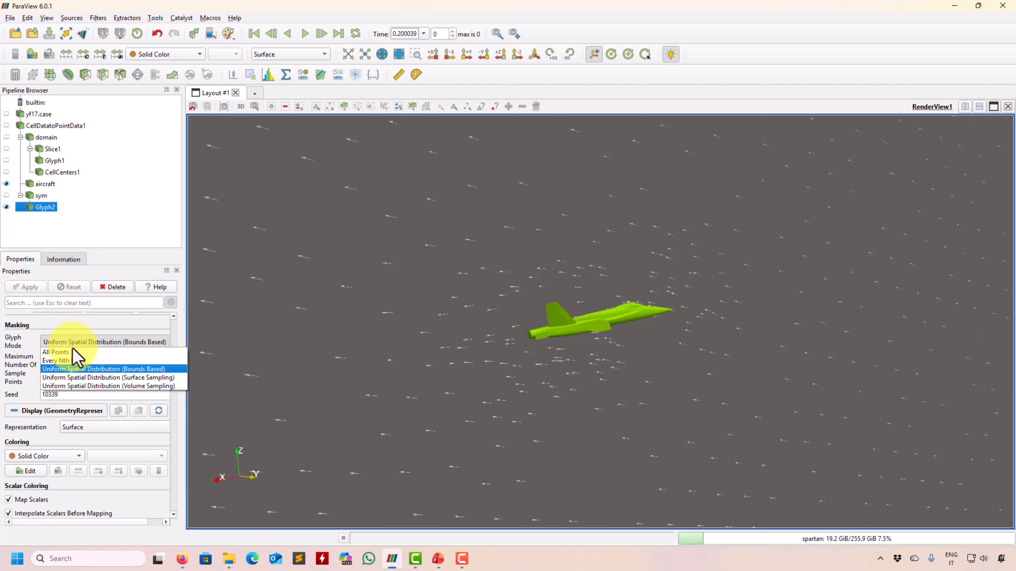
left_click(68, 353)
left_click(40, 287)
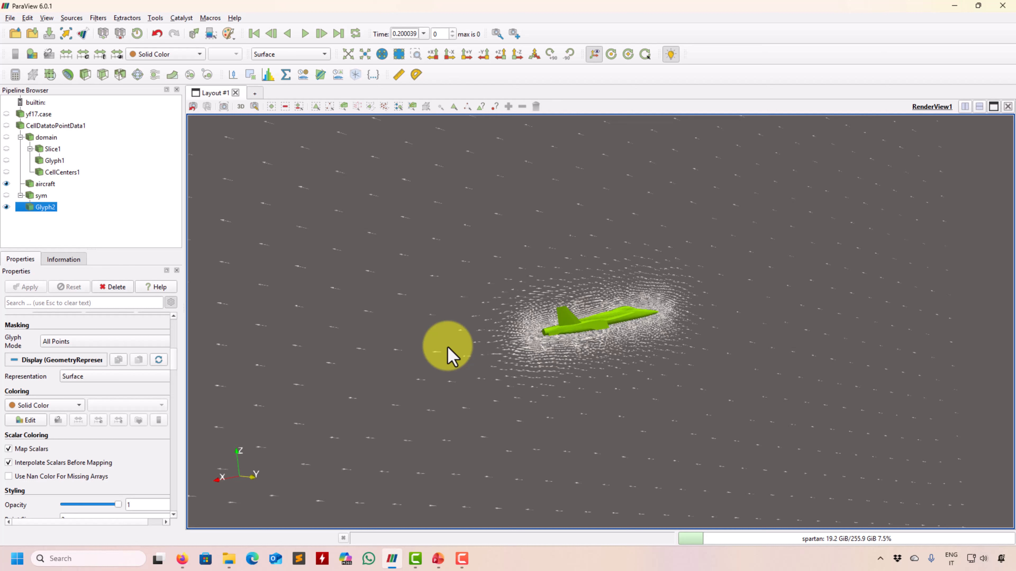
Scroll through the Glyph2 properties back to the Glyph Mode list.
scroll(176, 360, "up", 2)
scroll(175, 385, "down", 10)
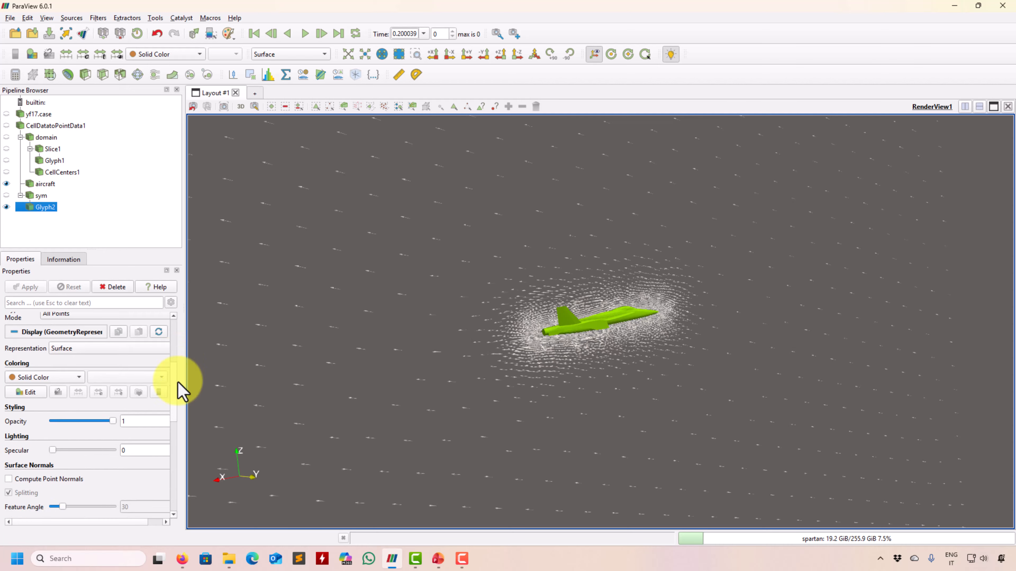
scroll(177, 374, "up", 15)
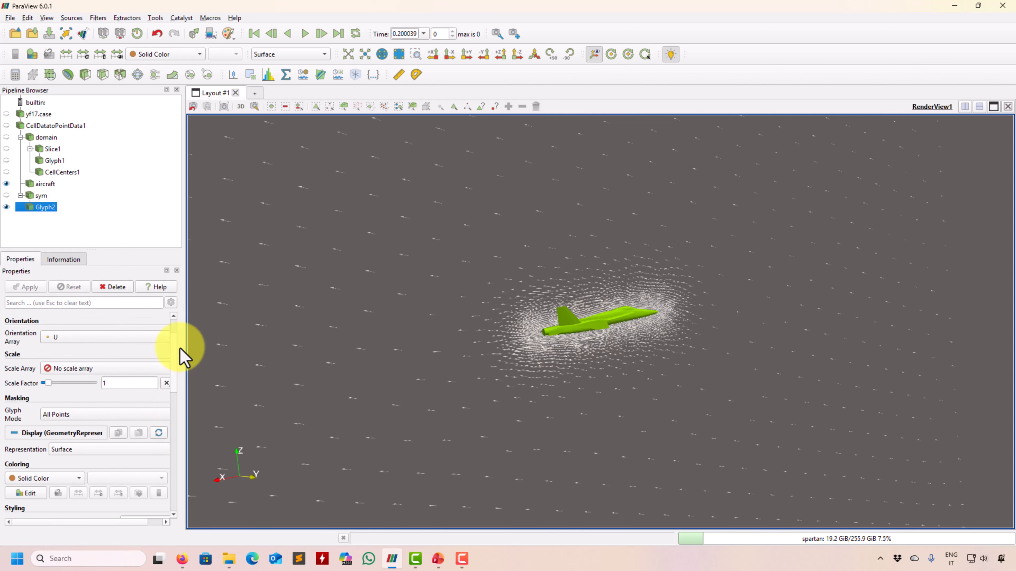
scroll(172, 360, "down", 1)
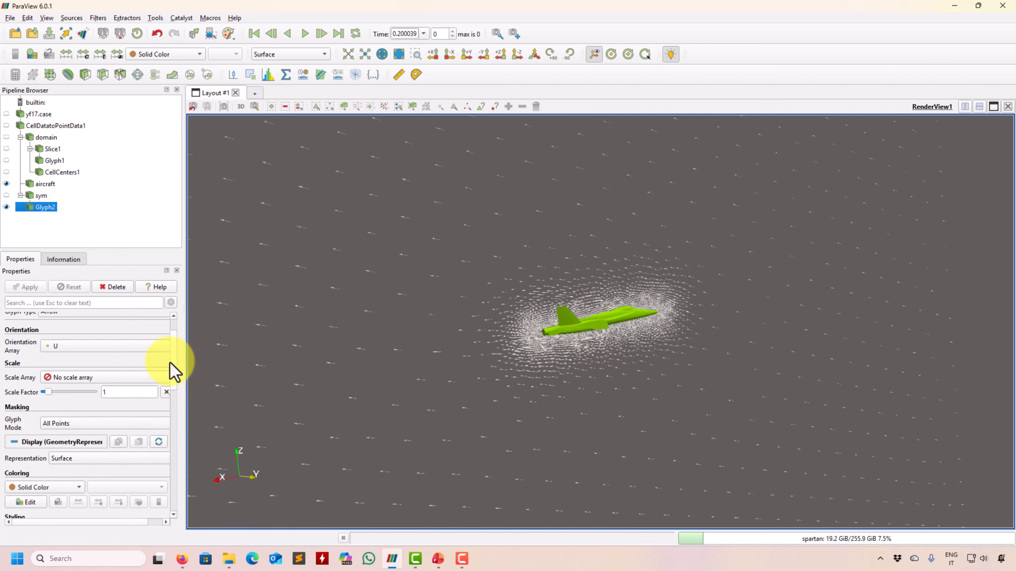
left_click(105, 424)
Try Glyph Mode Every Nth Point with a stride of 2 and apply.
left_click(72, 442)
double_click(83, 442)
type("2")
left_click(27, 287)
scroll(600, 320, "up", 4)
left_click(84, 424)
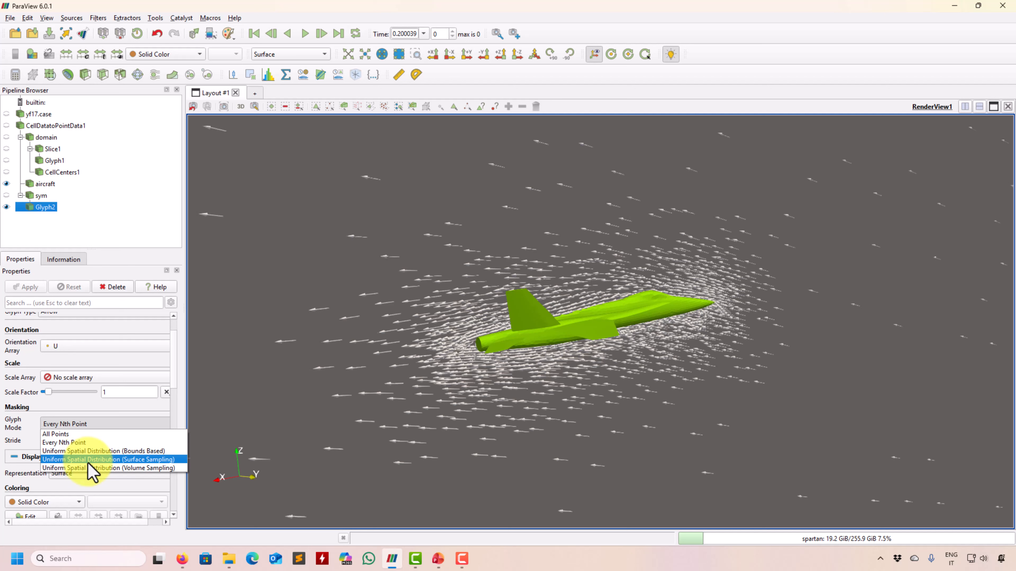
Switch Glyph Mode to Uniform Spatial Distribution (Surface Sampling) and apply.
left_click(94, 462)
left_click(36, 288)
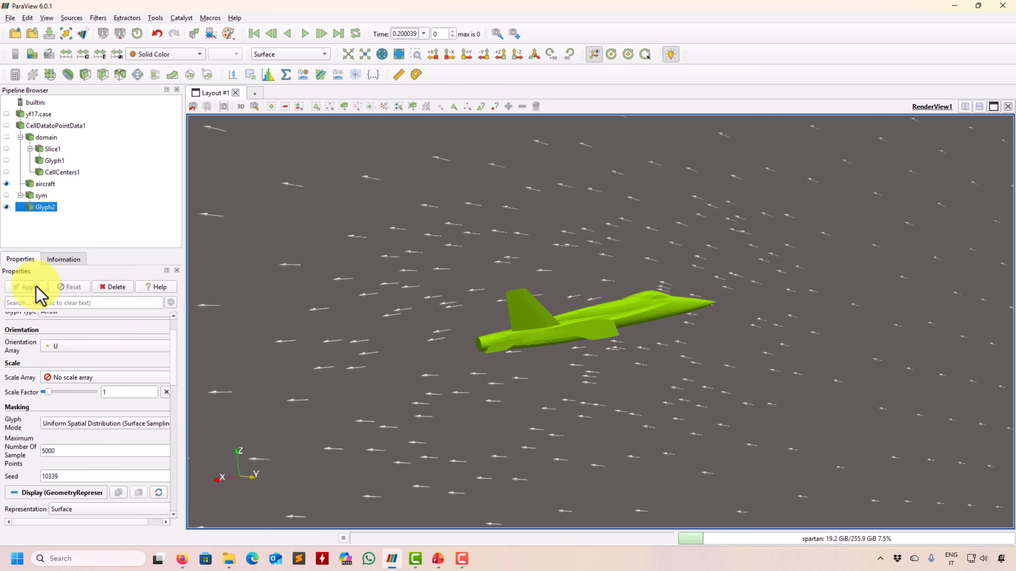
left_click(132, 428)
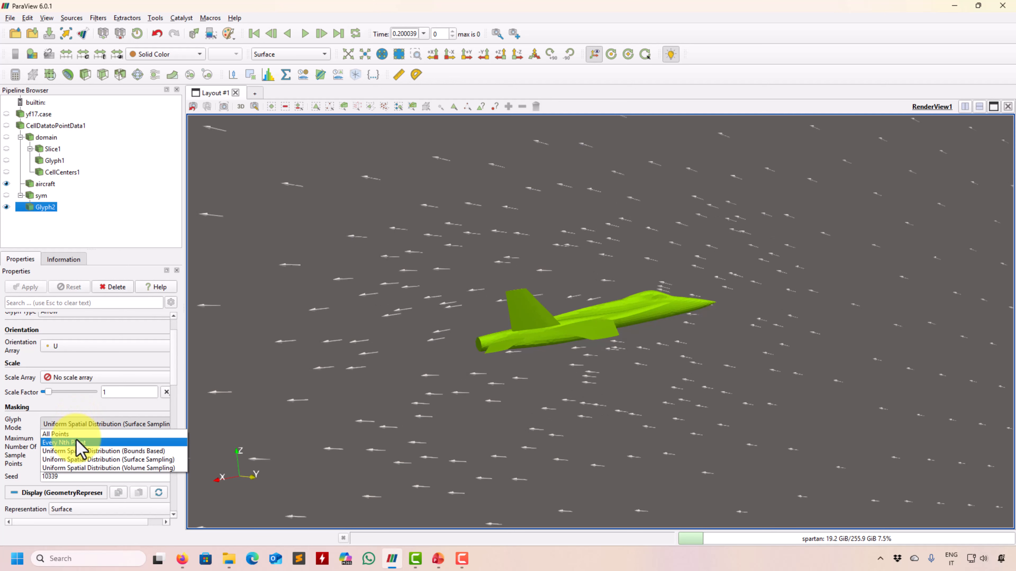
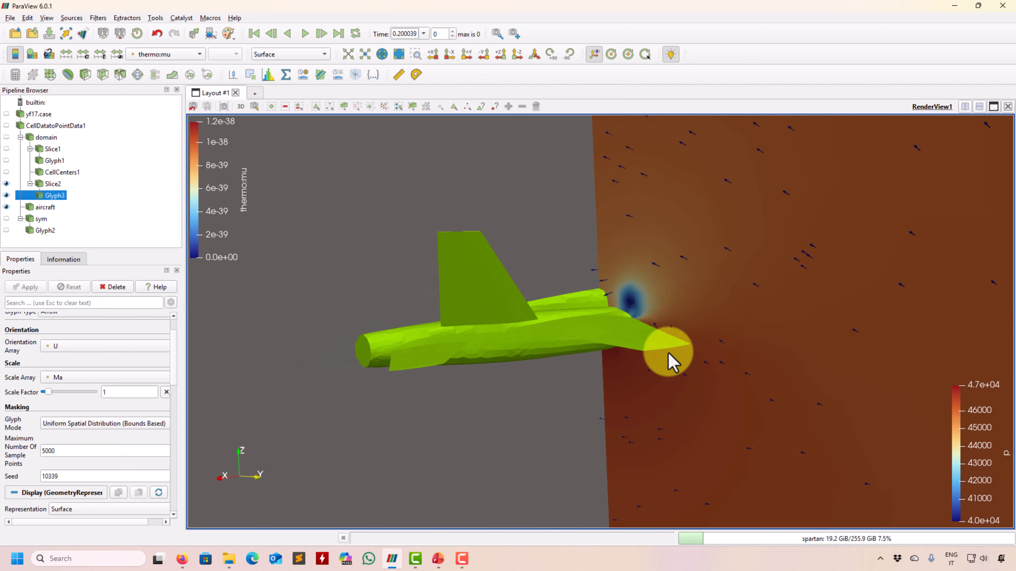
Keep Ma as Glyph3's scale array and apply a scale factor of 2.
left_click(118, 378)
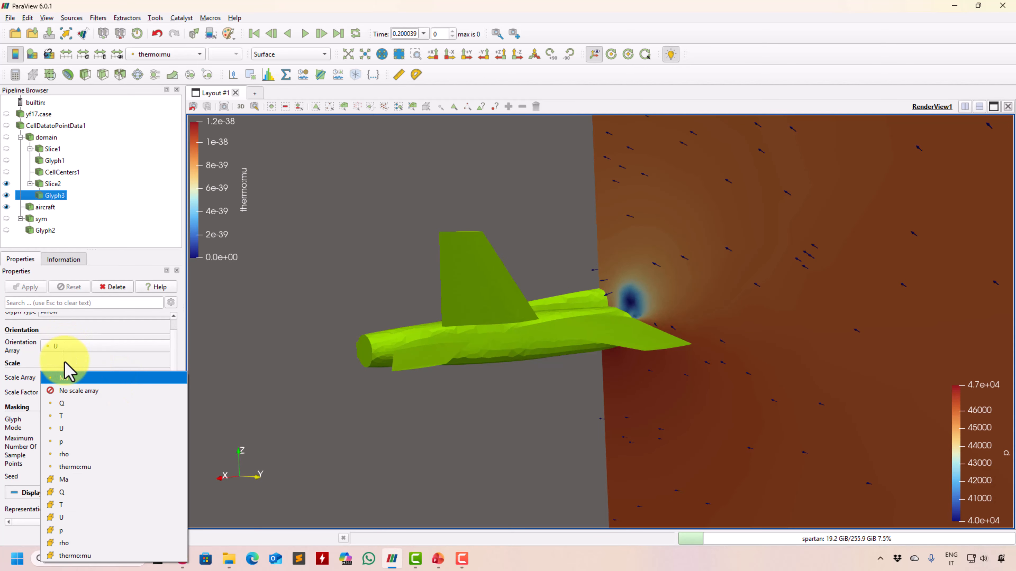
left_click(68, 378)
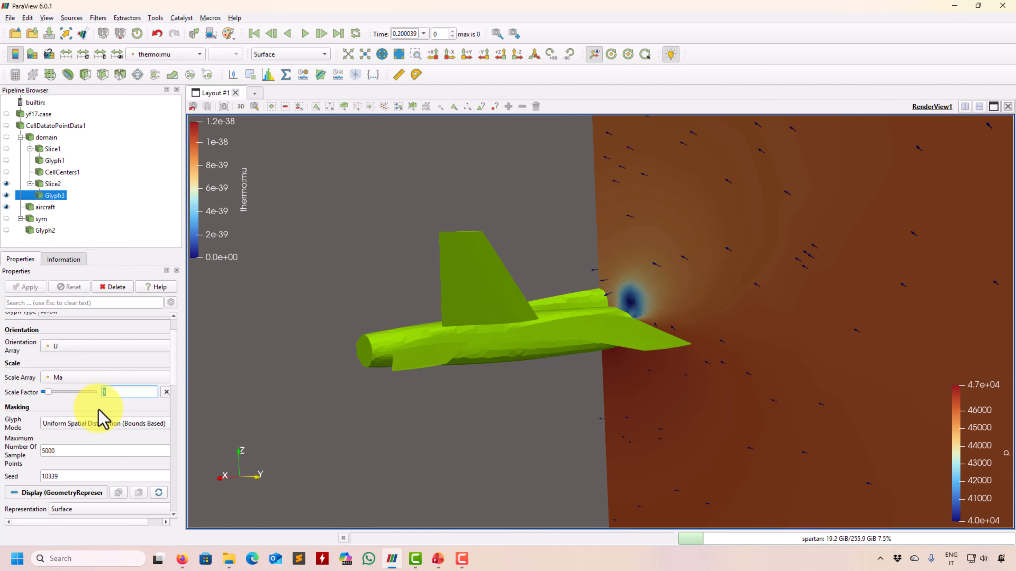
type("2")
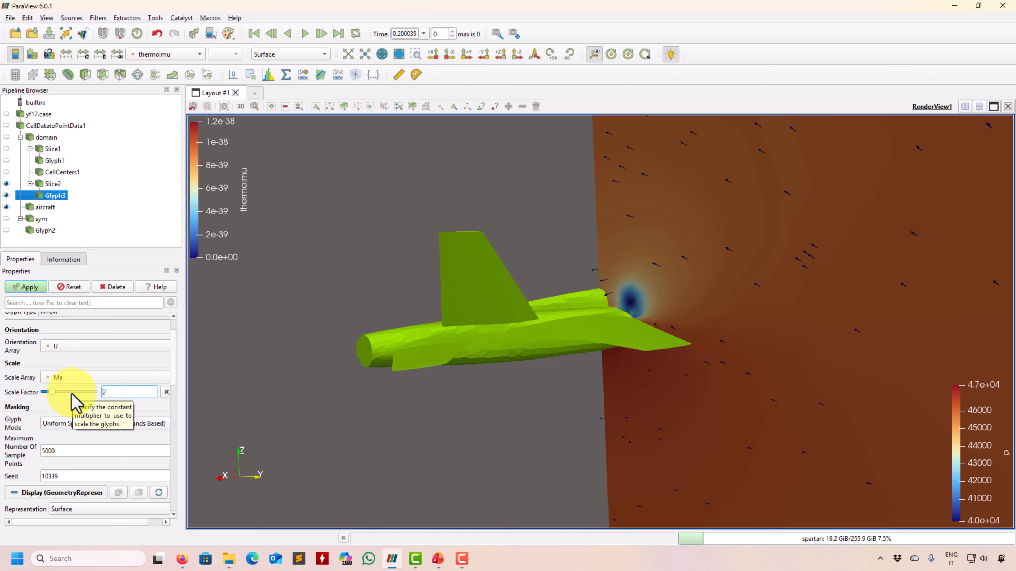
left_click(28, 287)
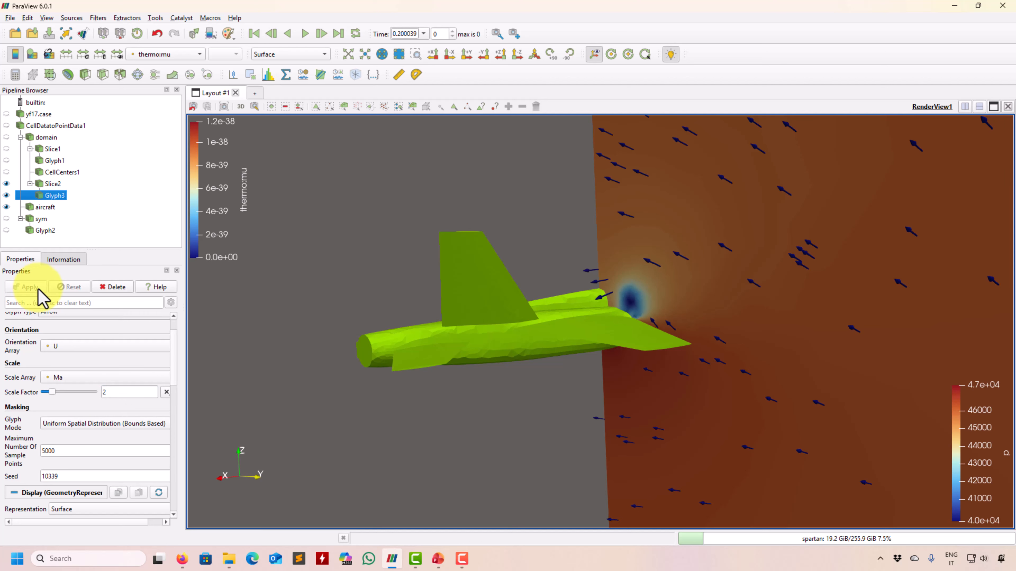
left_click_drag(664, 465, 518, 451)
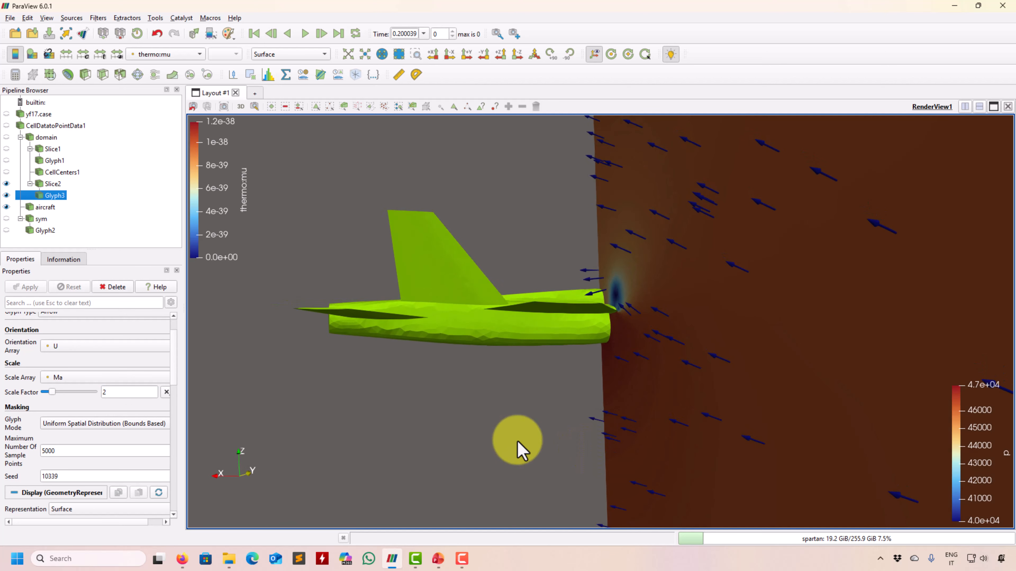
Switch Glyph3's scale array to No scale array and apply.
left_click(129, 377)
left_click(85, 385)
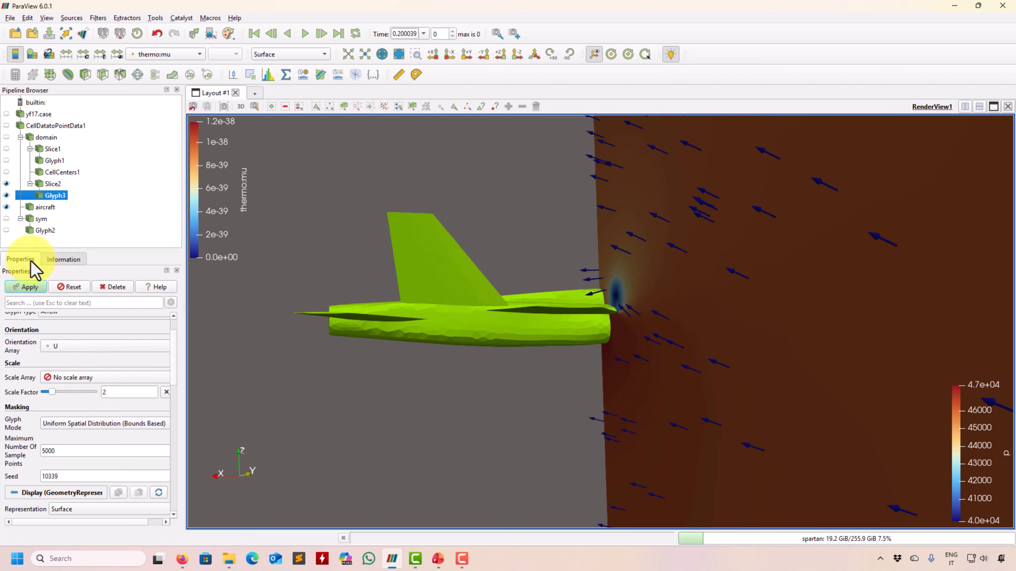
left_click(16, 288)
scroll(176, 376, "down", 5)
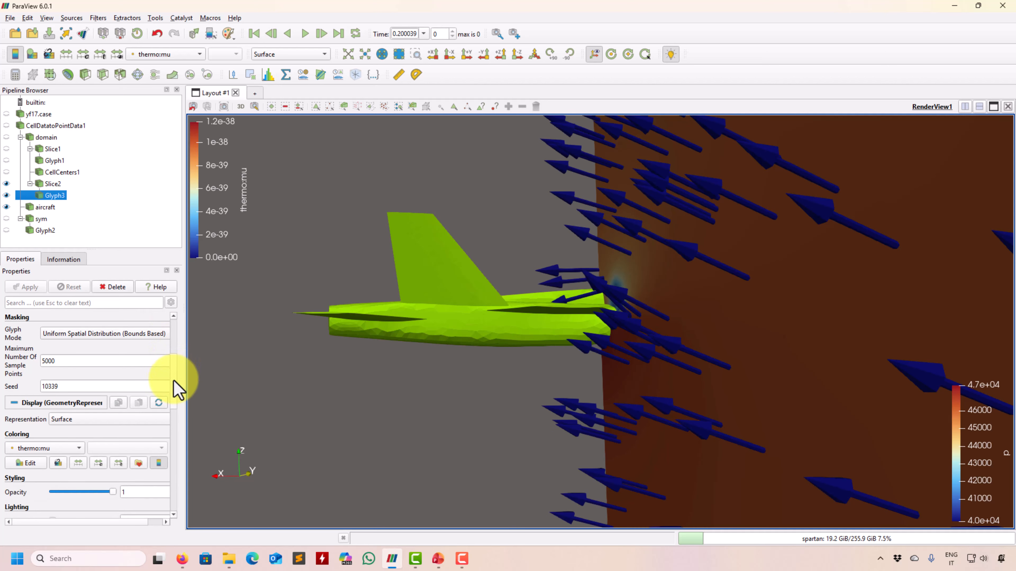
scroll(176, 385, "down", 1)
left_click(116, 319)
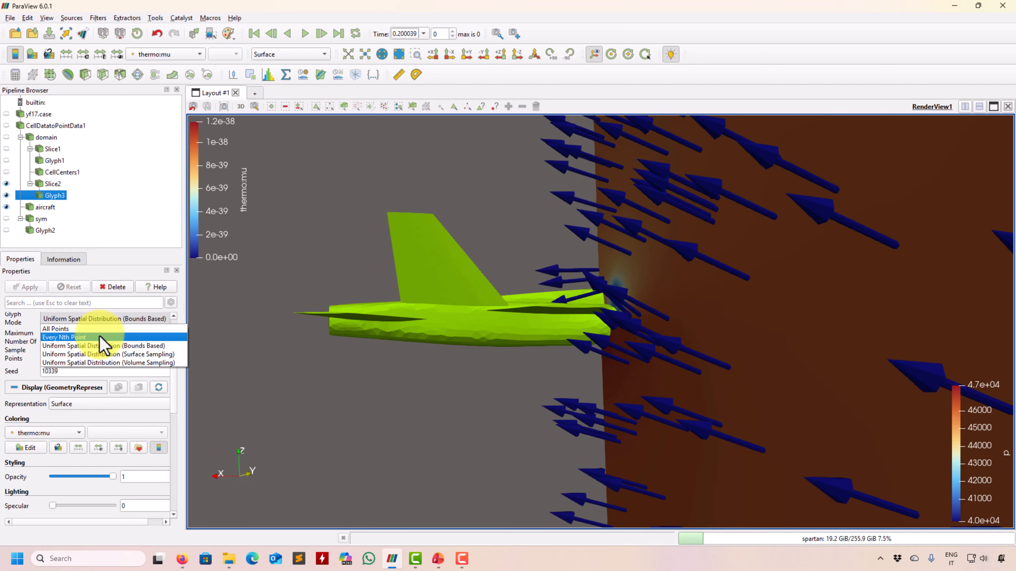
Place the Glyph3 arrows at every 4th point (stride 4).
left_click(100, 337)
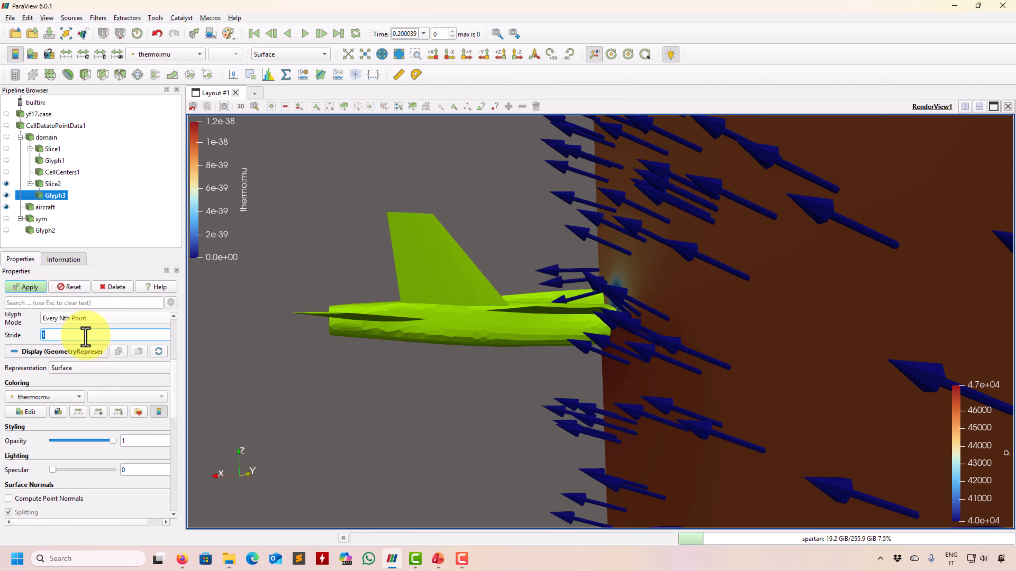
type("4")
left_click(27, 287)
mouse_move(529, 430)
left_mouse_down()
mouse_move(724, 456)
mouse_move(495, 451)
mouse_move(647, 464)
left_mouse_up()
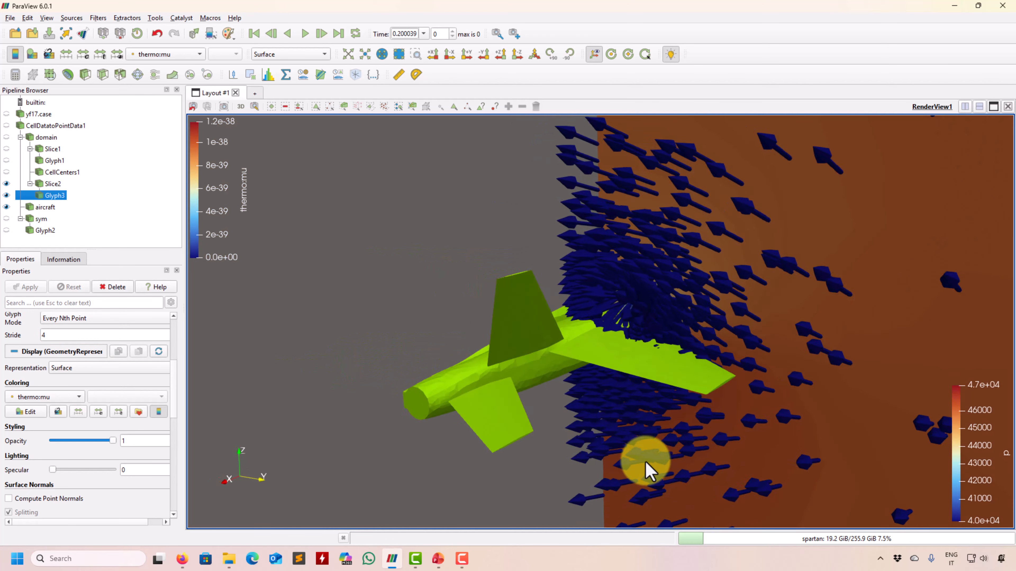
Shrink the Glyph3 arrows to a scale factor of 0.05.
scroll(176, 376, "up", 3)
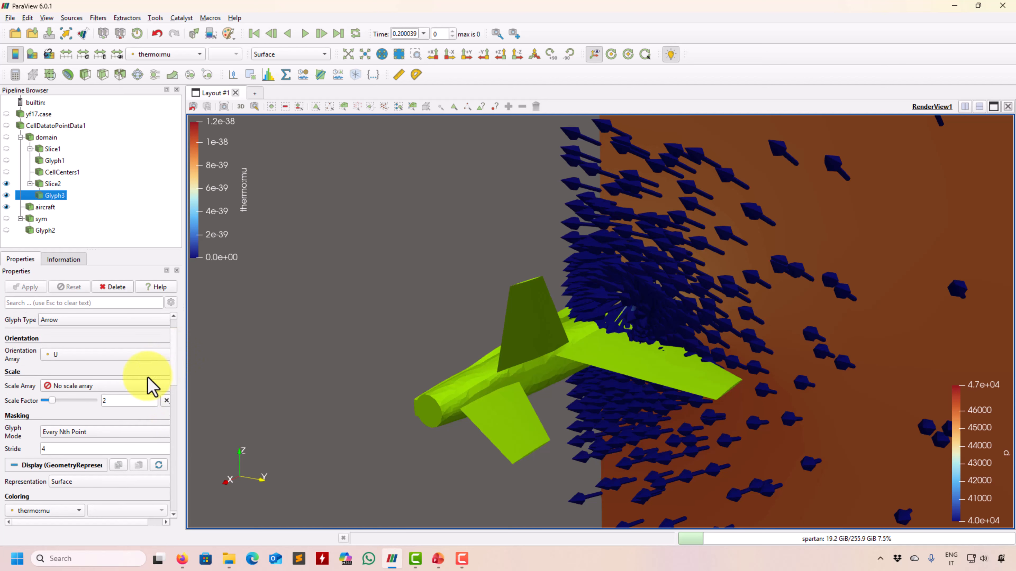
type("0")
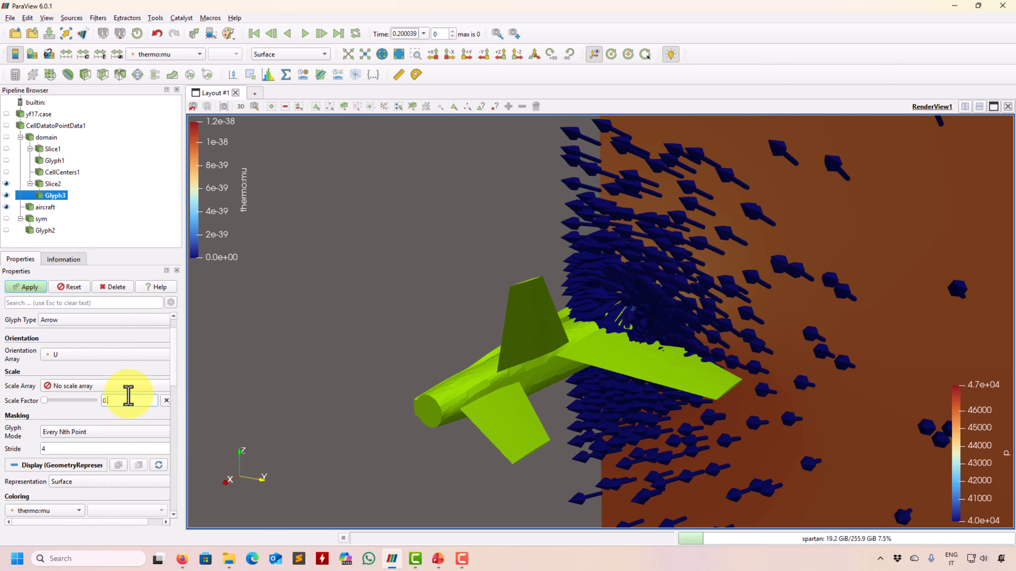
type(".05")
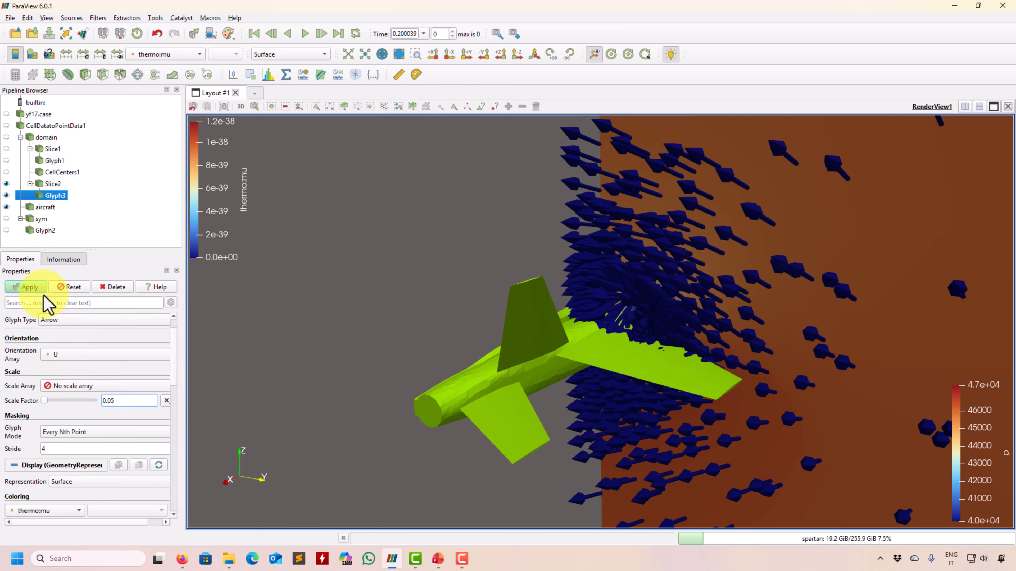
left_click(27, 287)
left_click(185, 55)
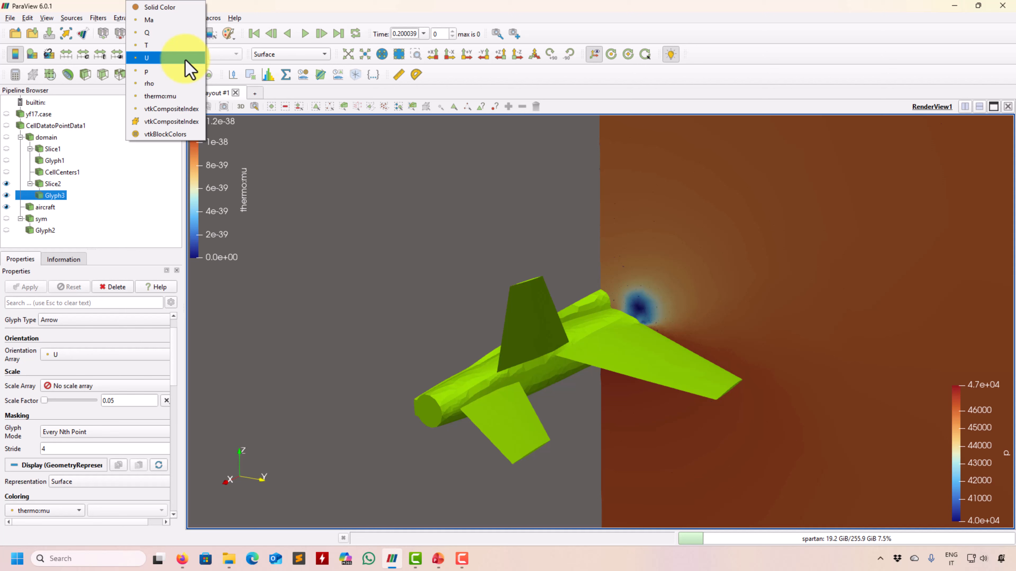
Colour the arrows with Solid Color and apply a scale factor of 0.1.
left_click(186, 7)
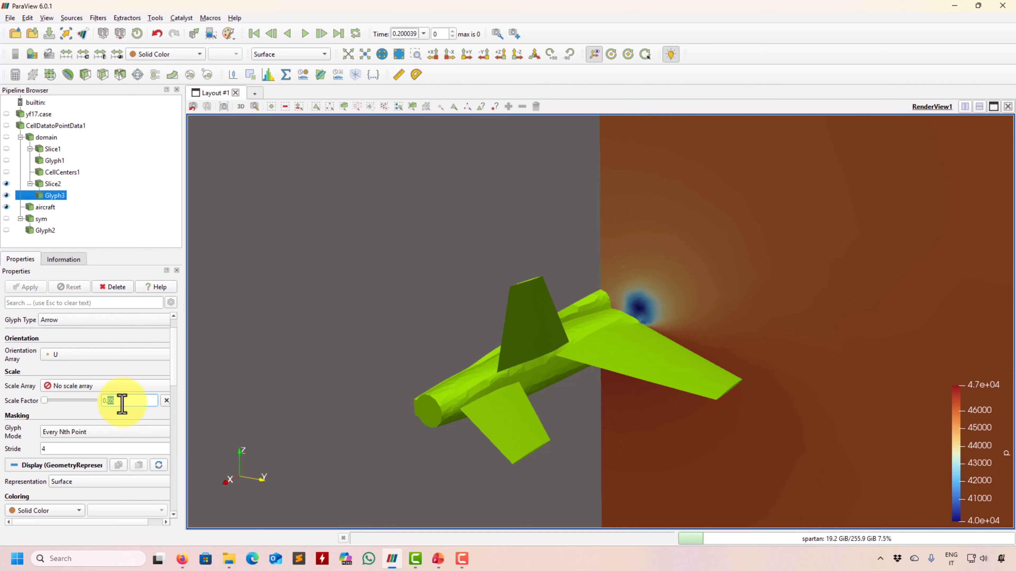
type("0.1")
left_click(40, 287)
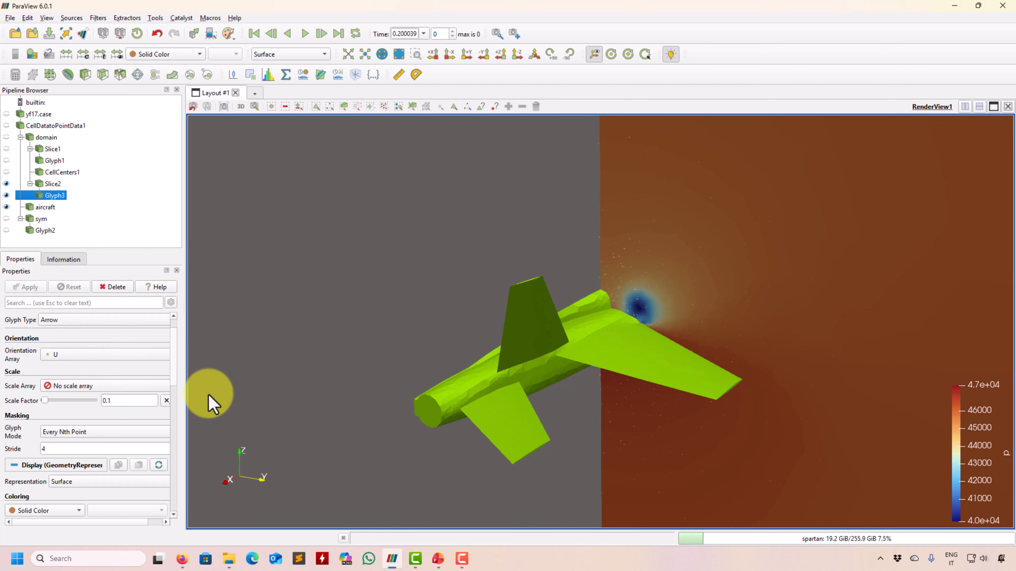
scroll(628, 325, "up", 10)
scroll(639, 328, "down", 8)
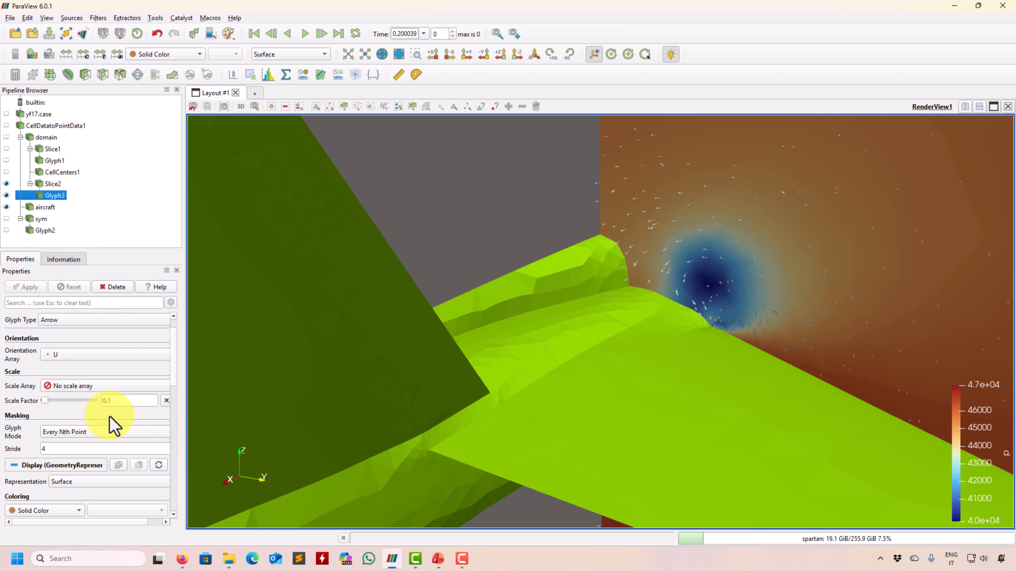
Raise the arrow scale factor to 0.4 and orbit close to the wingtip vortex.
key("BackSpace")
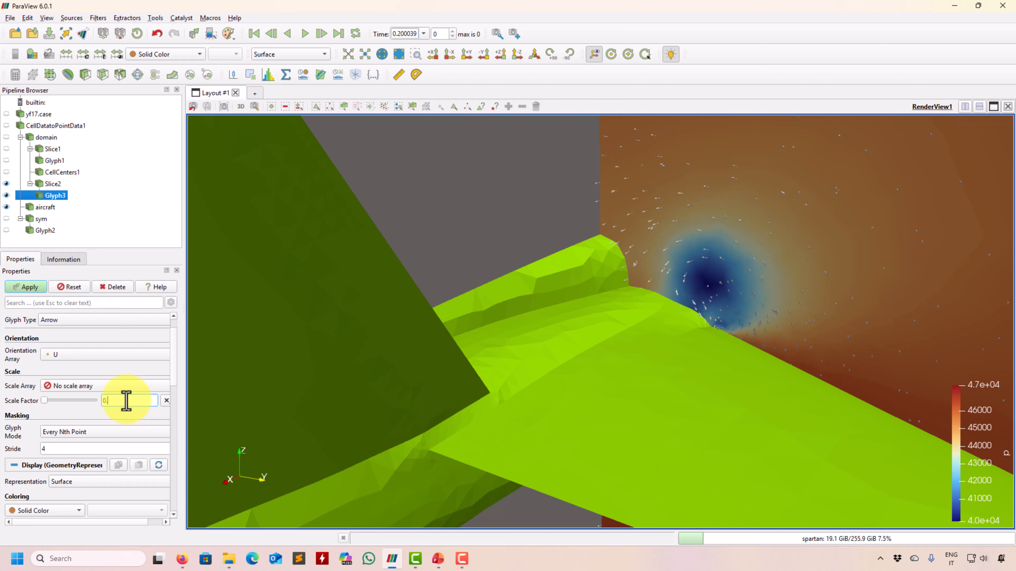
type("4")
left_click(26, 287)
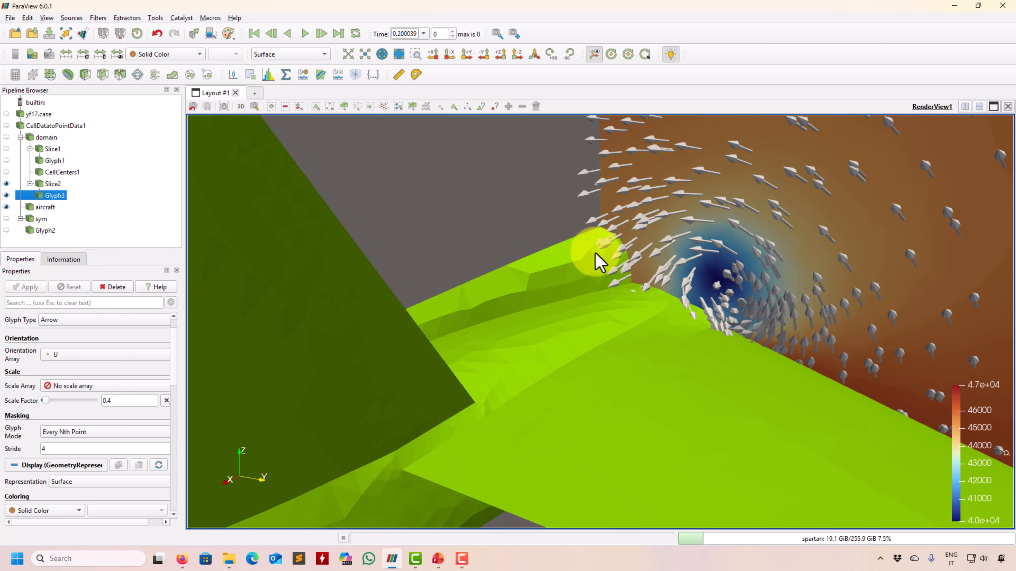
left_click_drag(596, 261, 688, 256)
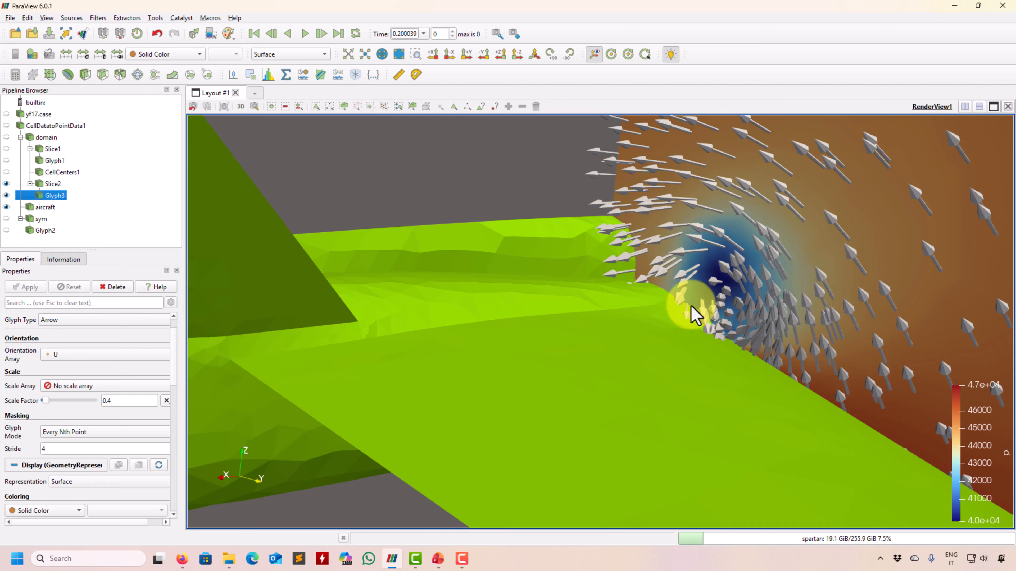
right_click_drag(794, 303, 815, 246)
left_click_drag(823, 312, 710, 306)
scroll(707, 297, "up", 1)
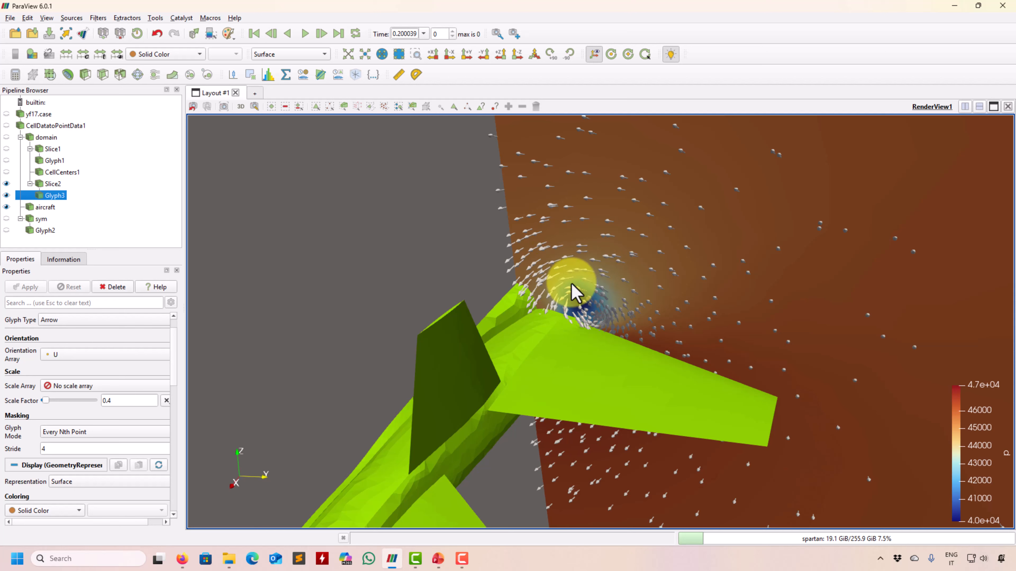
scroll(643, 316, "up", 5)
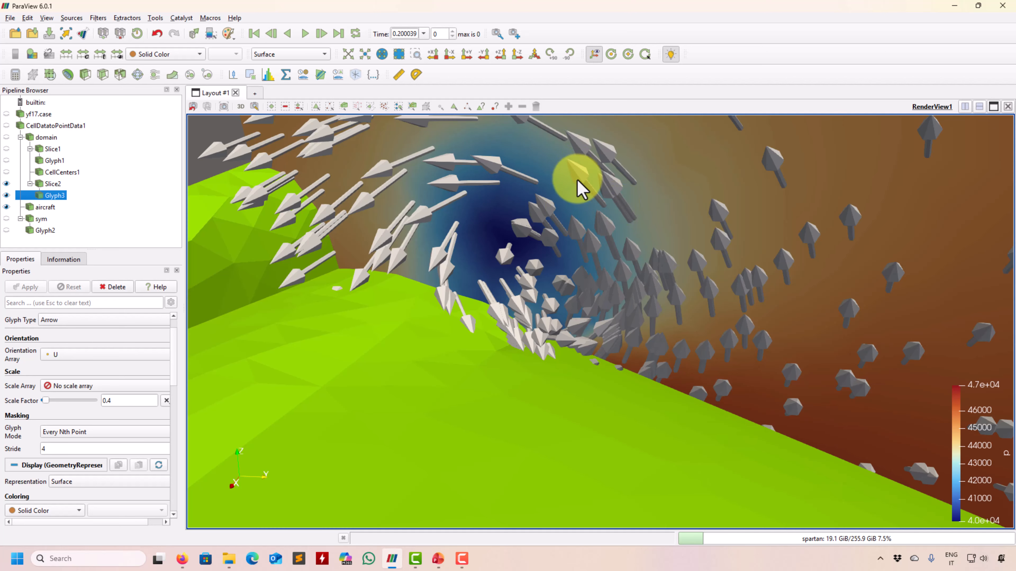
Hide Glyph3, select Slice2 and search the filters for 'surfa'.
left_click(6, 196)
left_click(52, 184)
key("ctrl+space")
type("surfa")
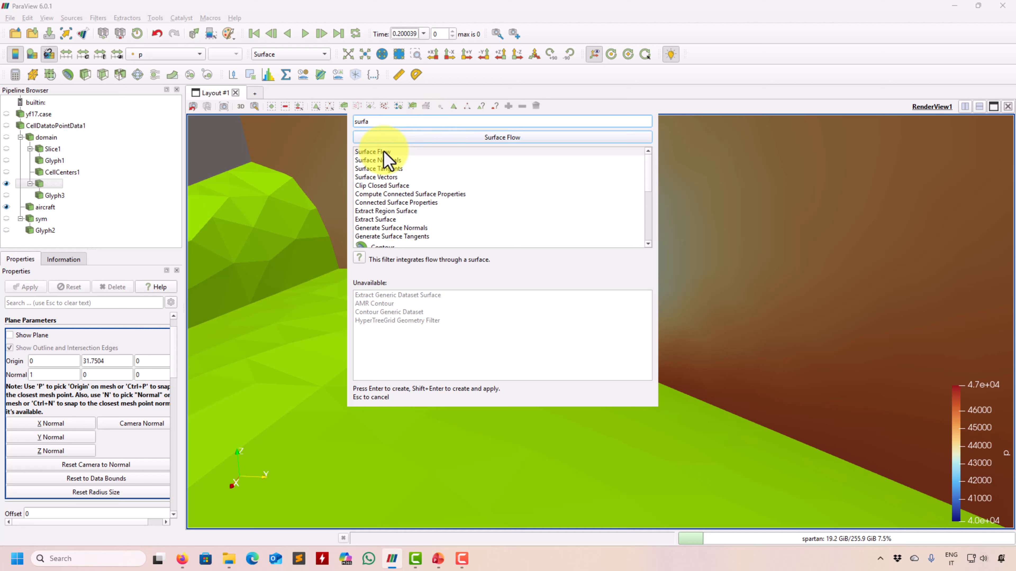
Add a Surface Vectors filter to Slice2 from the search results.
left_click(391, 178)
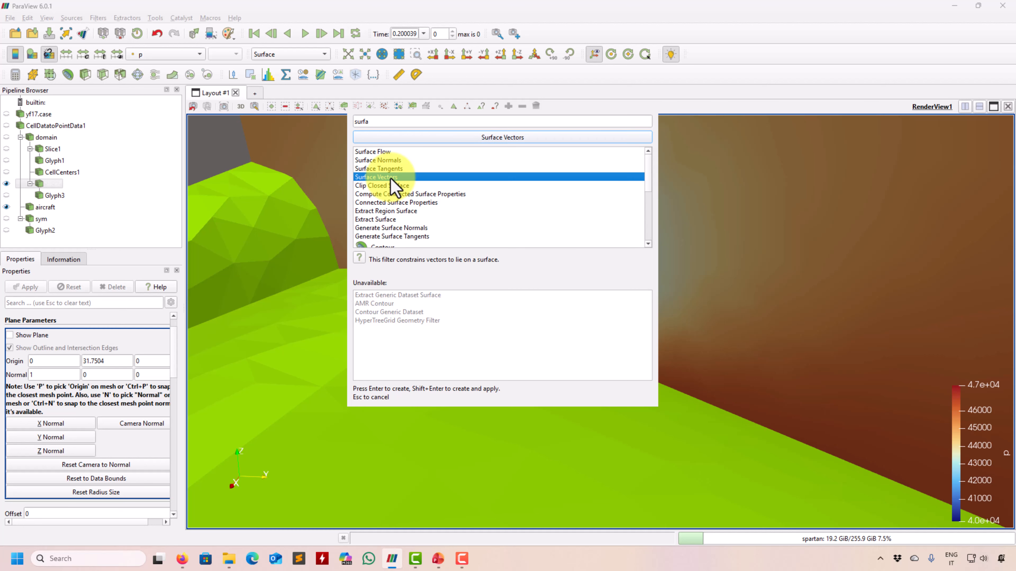
key("Return")
left_click_drag(174, 380, 174, 344)
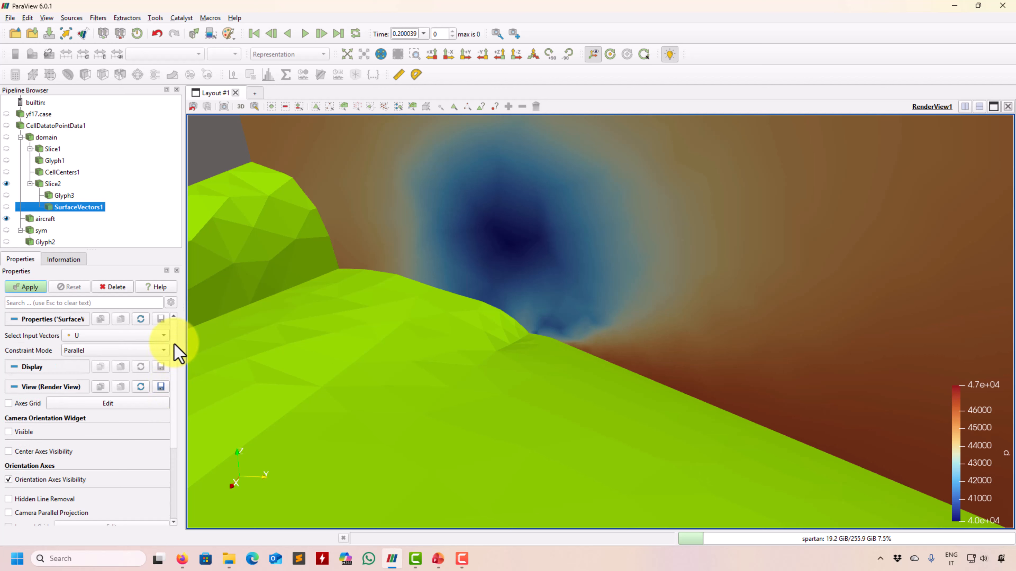
Apply SurfaceVectors1 with input vectors U and Parallel constraint mode.
left_click(108, 339)
left_click(109, 340)
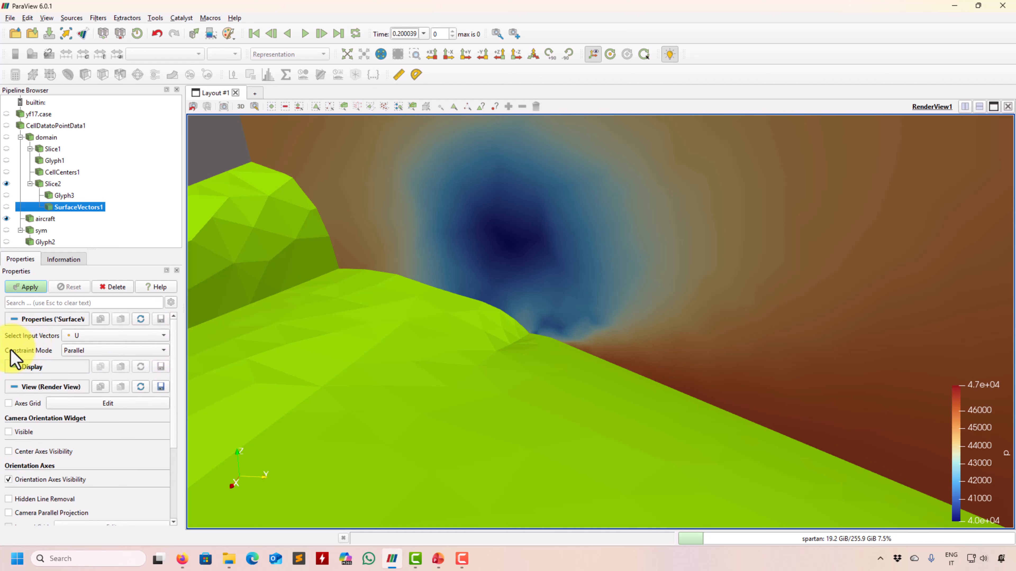
left_click(123, 354)
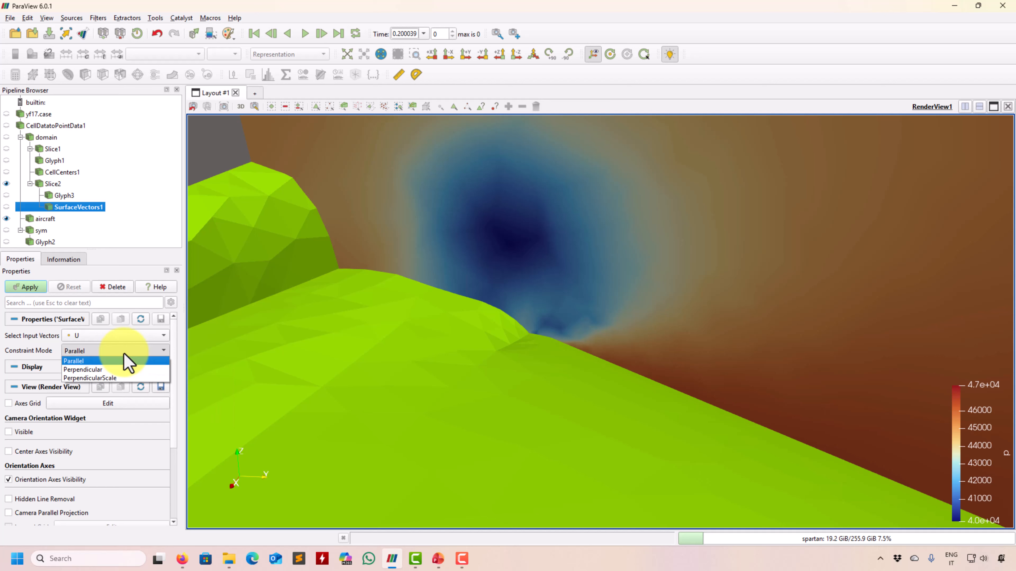
left_click(72, 362)
left_click(38, 288)
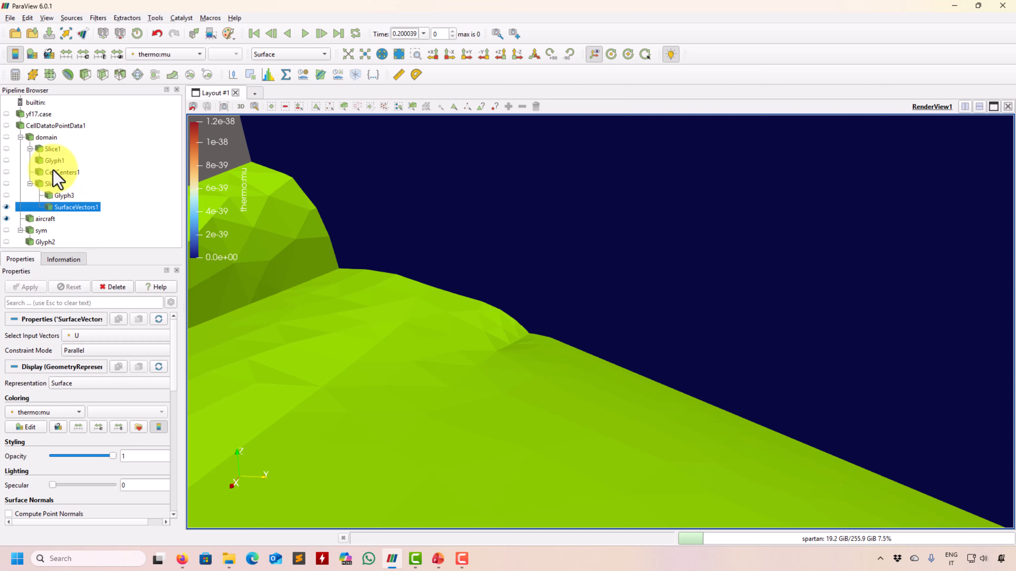
Add Glyph4 to SurfaceVectors1 with no scale array and scale factor 1.
left_click(137, 74)
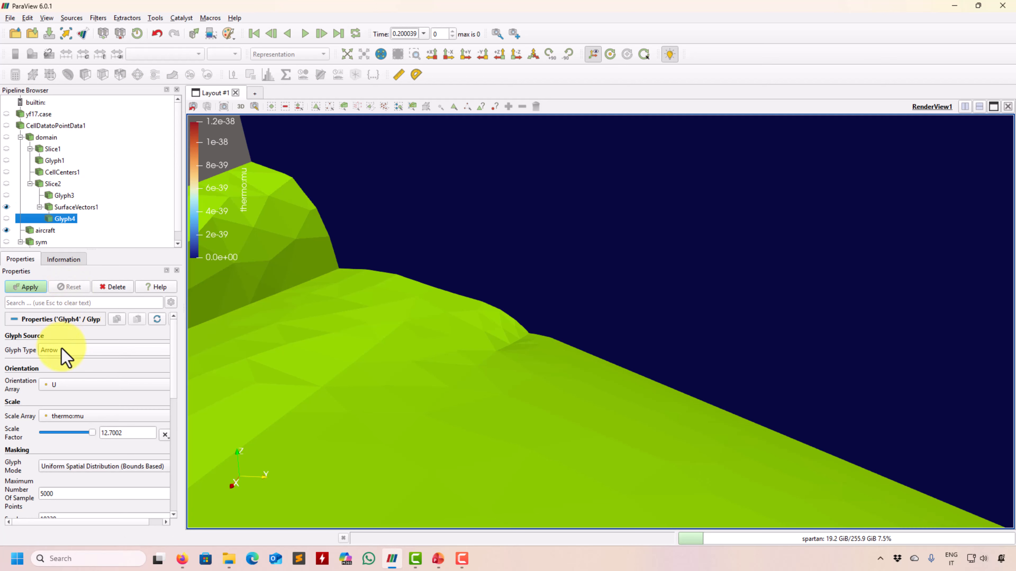
left_click(72, 416)
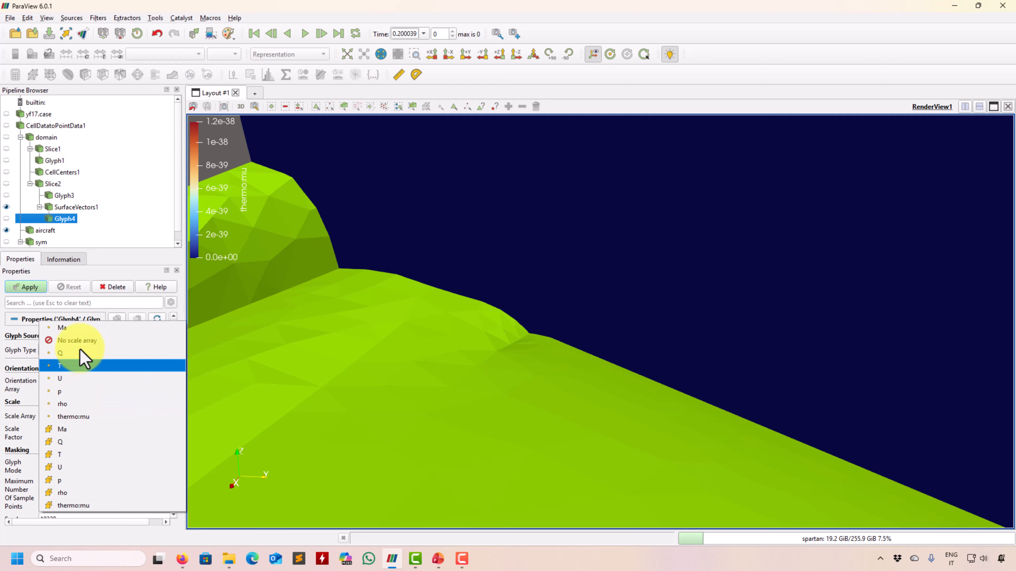
left_click(86, 345)
left_click(26, 287)
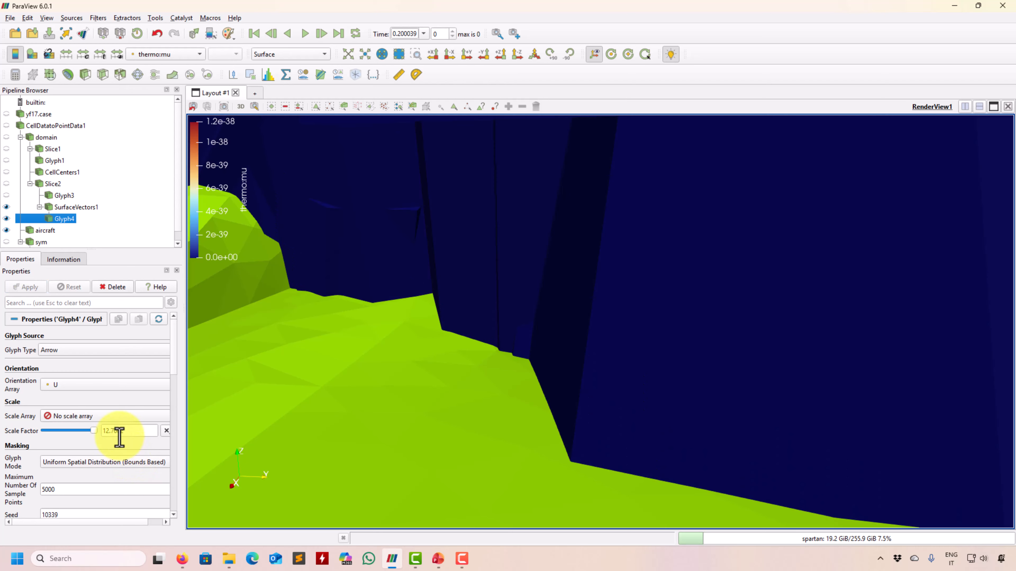
type("1")
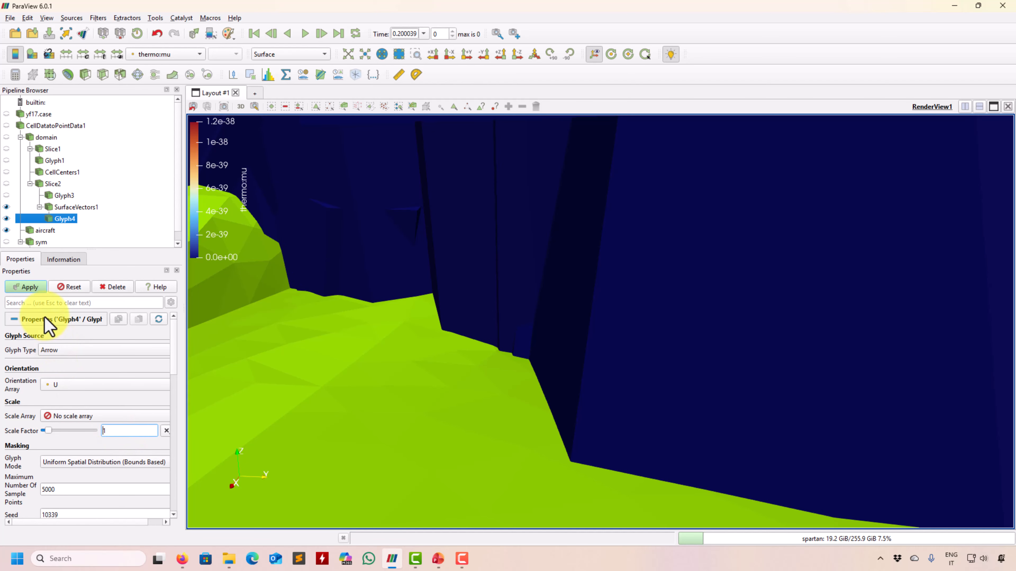
left_click(27, 287)
Colour the Glyph4 arrows with Solid Color and zoom out to the whole aircraft.
left_click(177, 53)
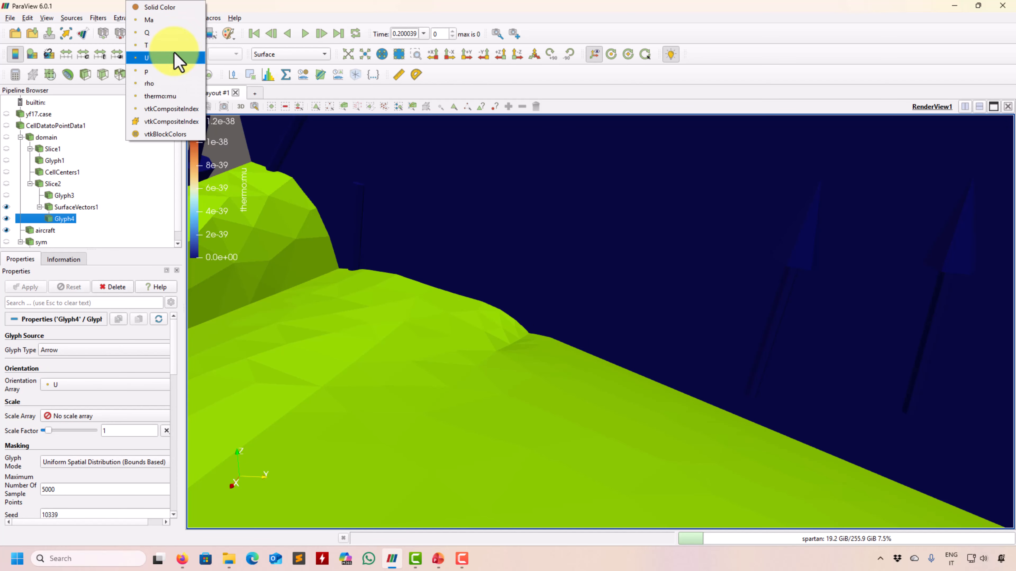
left_click(175, 8)
right_click_drag(488, 338, 523, 208)
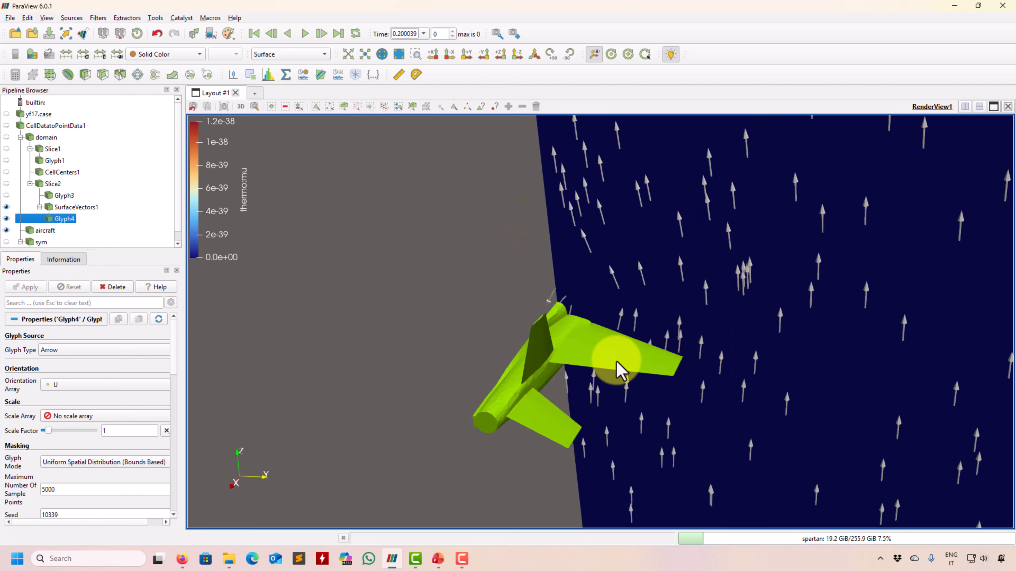
left_click_drag(670, 337, 707, 316)
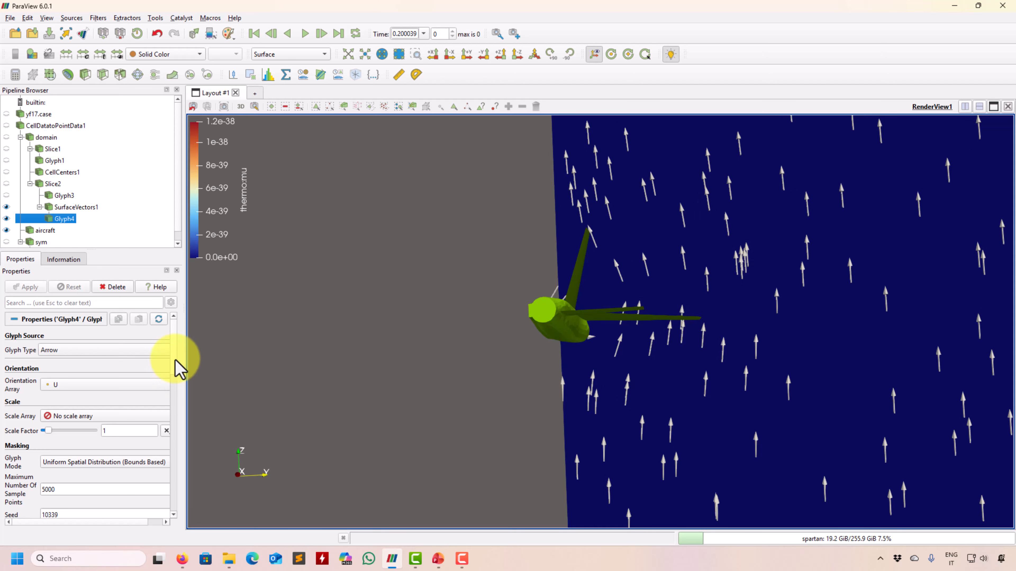
scroll(170, 374, "down", 3)
Try All Points, then set Glyph4 to Every Nth Point with stride 5.
left_click(142, 391)
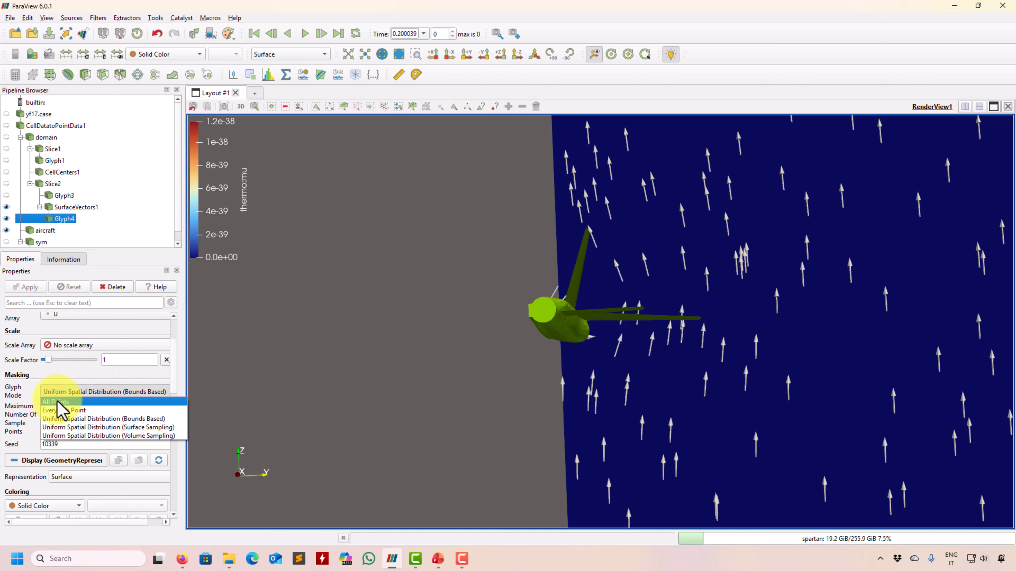
left_click(61, 402)
left_click(28, 288)
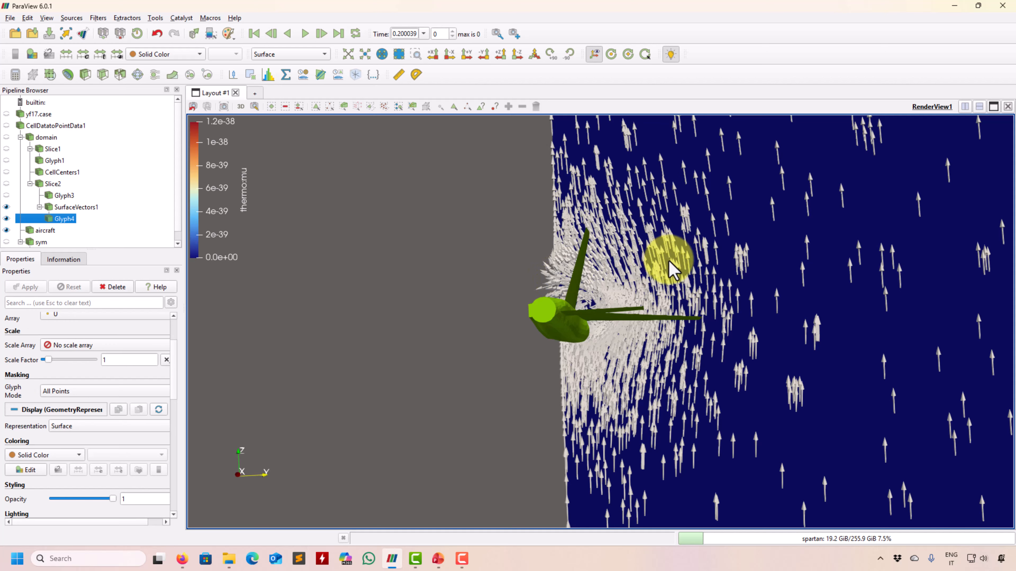
left_click_drag(671, 261, 674, 262)
left_click(125, 391)
left_click(84, 410)
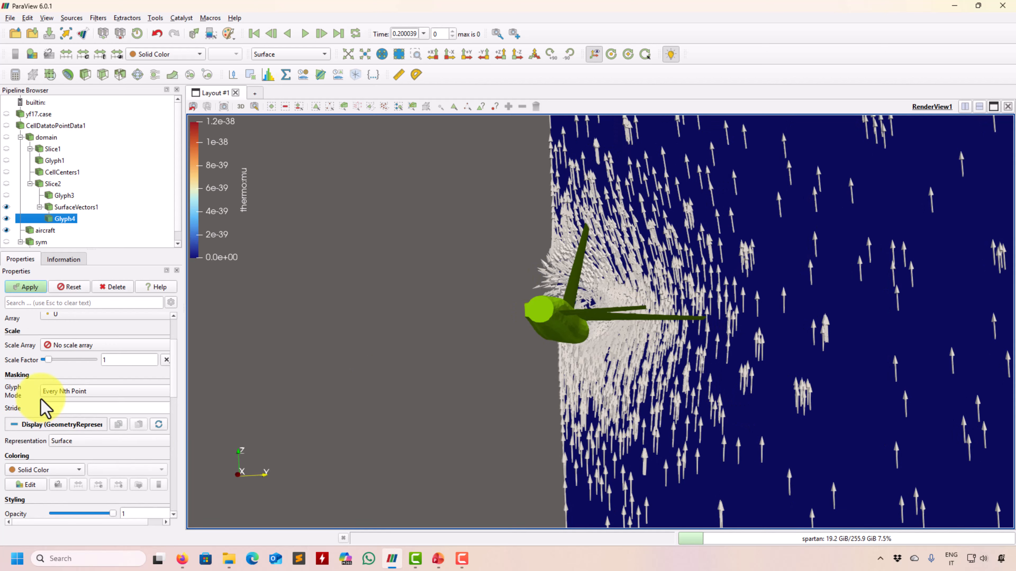
type("5")
left_click(28, 287)
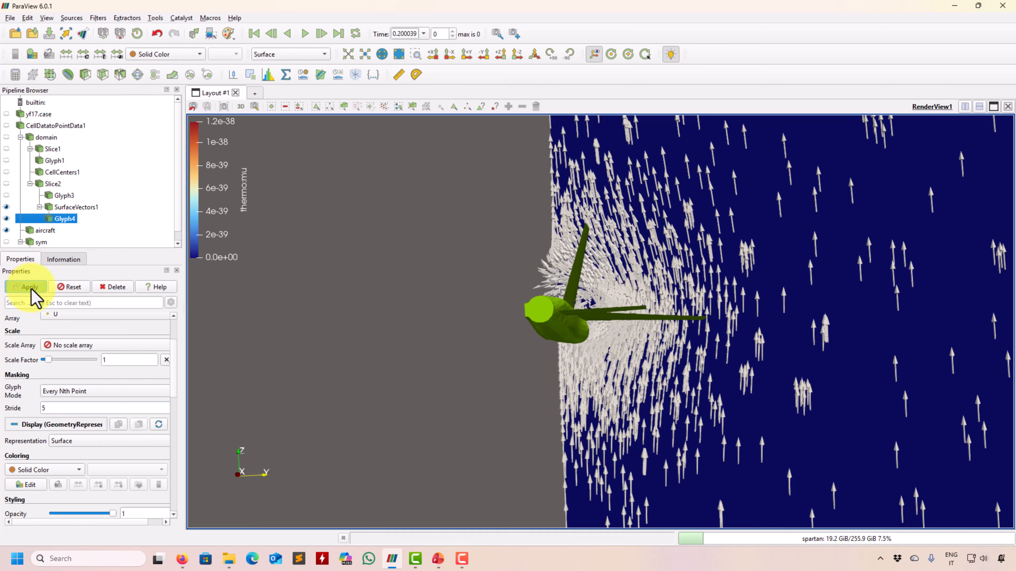
Orbit, pan and zoom to a side view of the slice with the aircraft pointing left.
scroll(594, 318, "up", 3)
left_click_drag(595, 318, 648, 277)
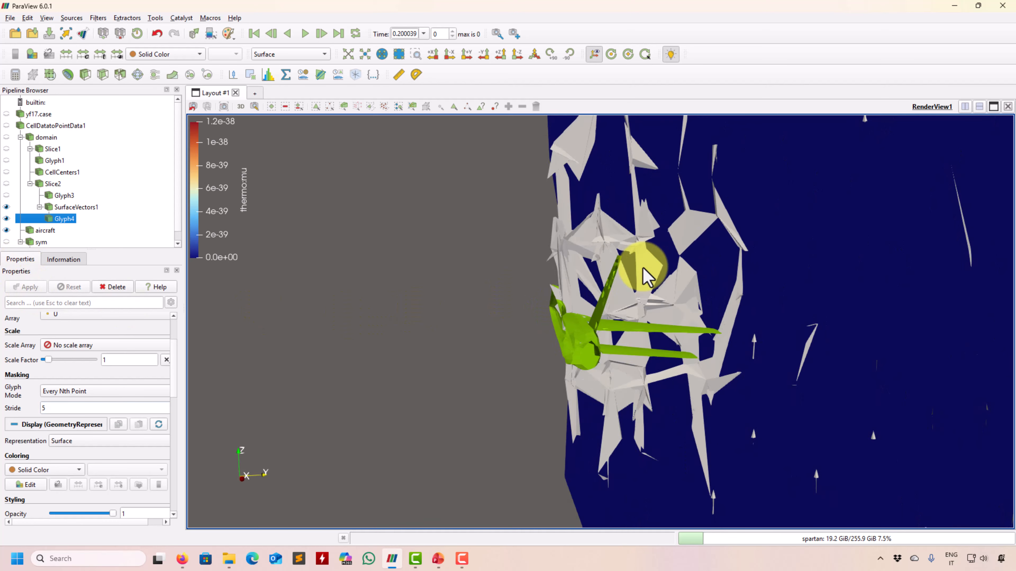
scroll(642, 268, "up", 3)
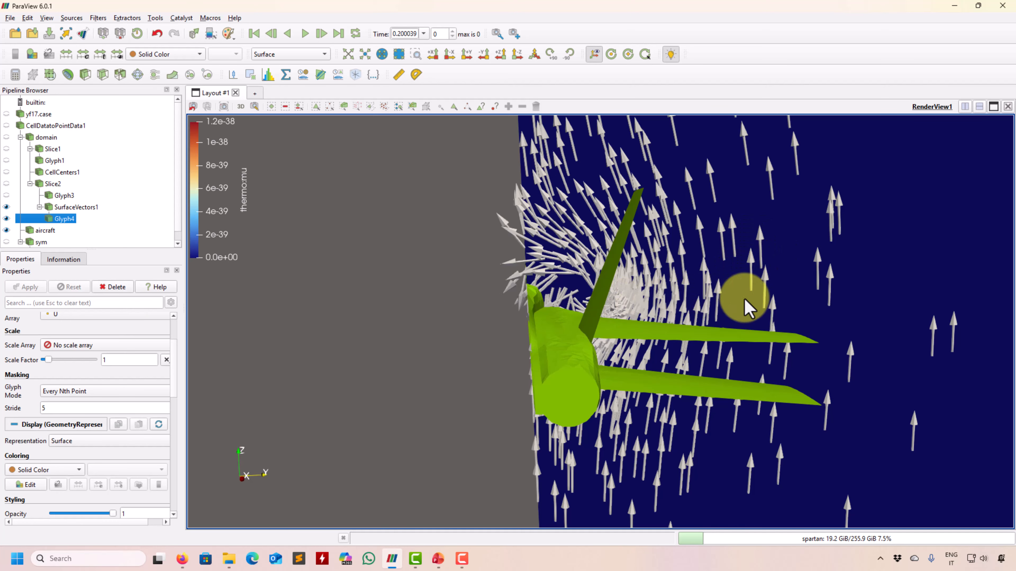
middle_click_drag(731, 316, 645, 380)
scroll(573, 320, "up", 3)
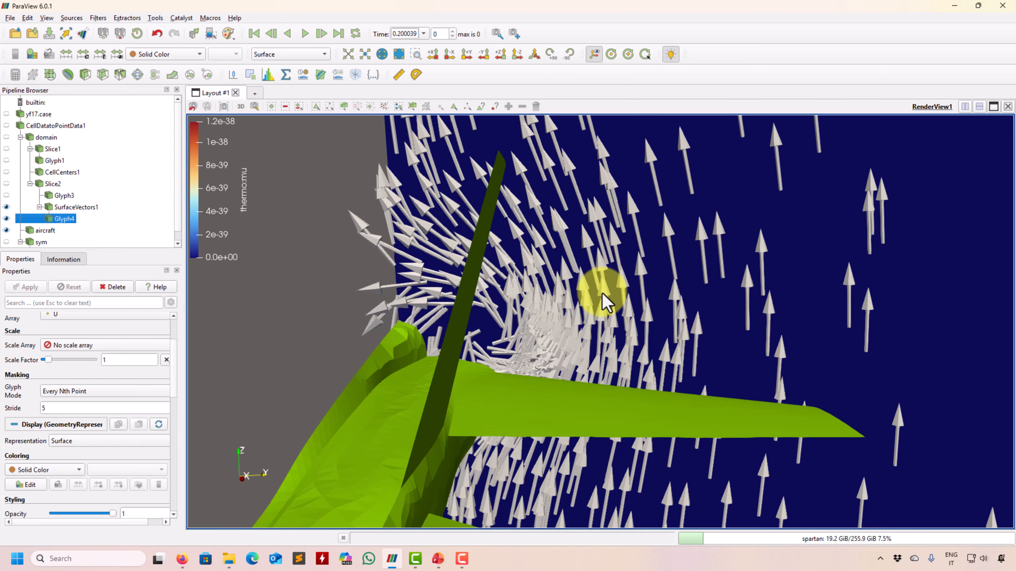
left_click_drag(797, 324, 616, 420)
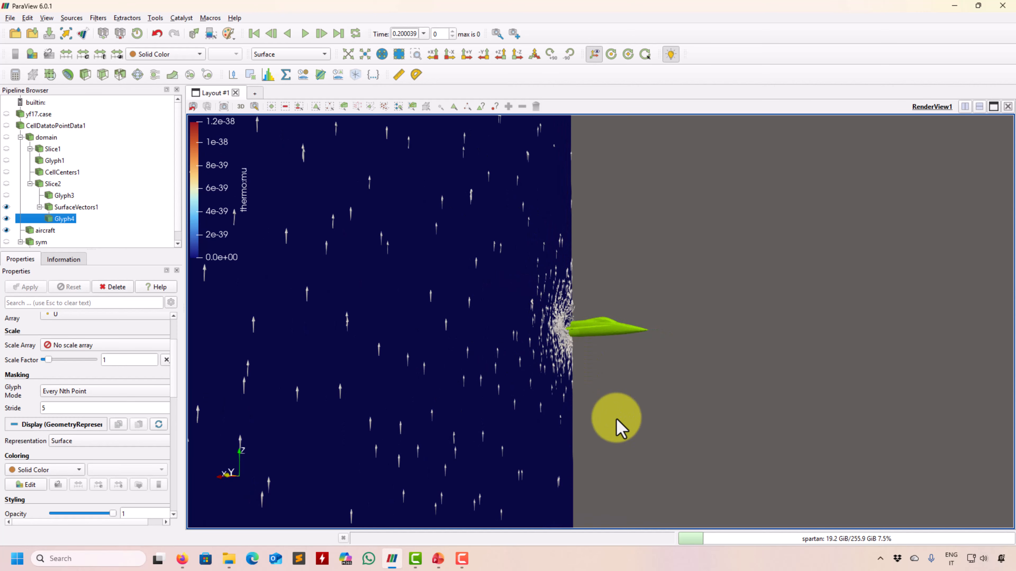
right_click_drag(668, 471, 673, 399)
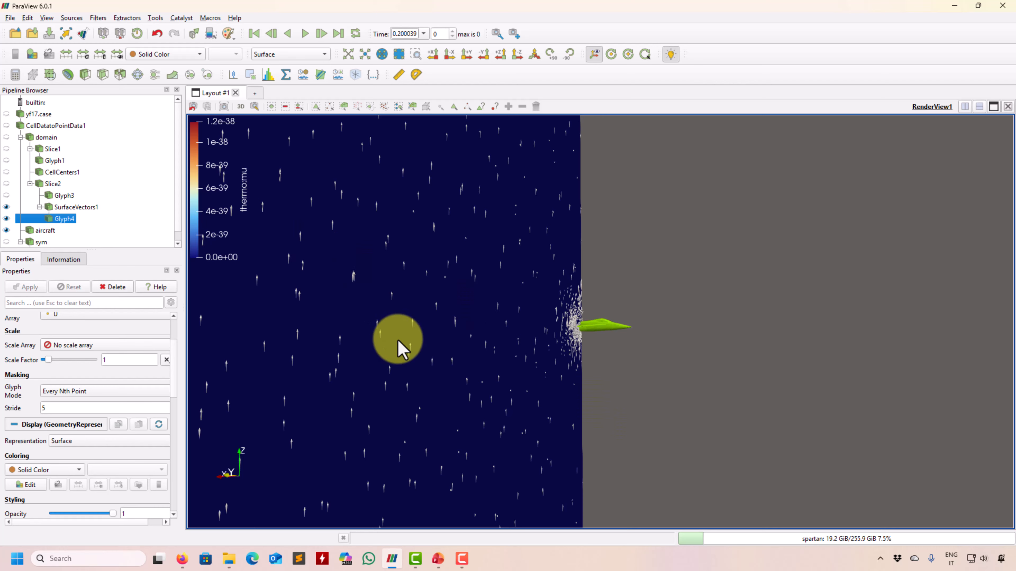
left_click_drag(399, 341, 624, 347)
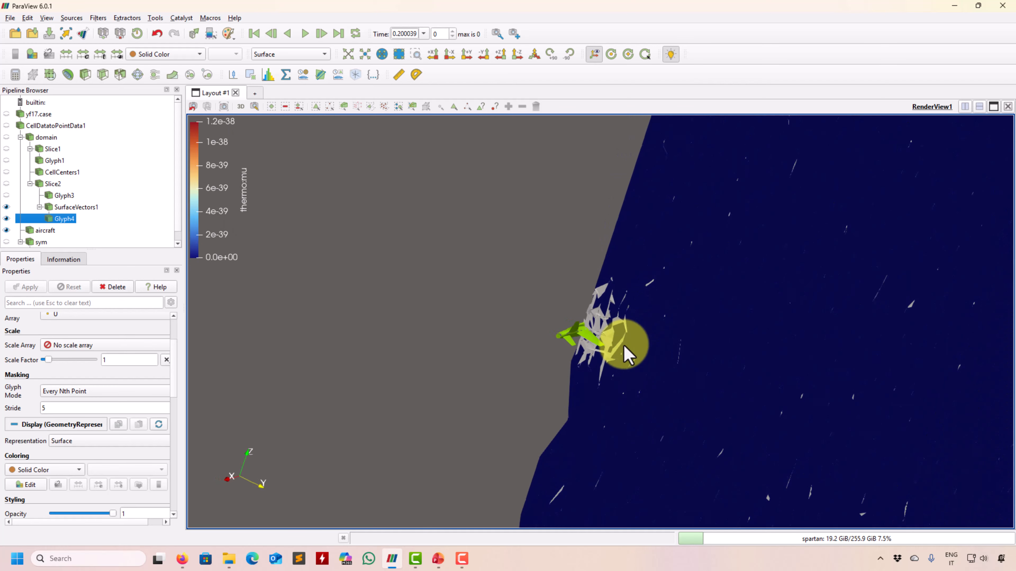
scroll(625, 347, "up", 10)
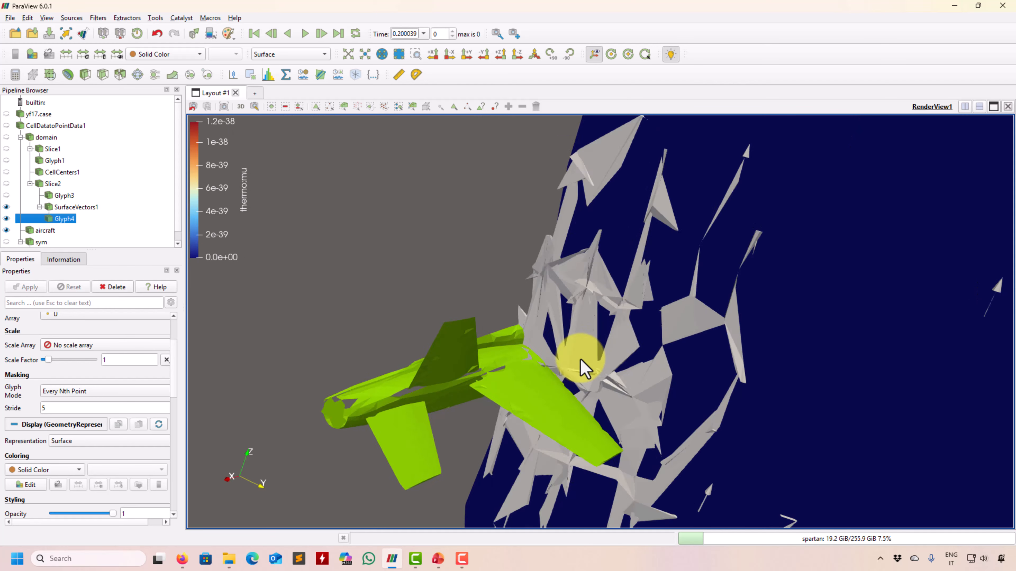
scroll(581, 360, "up", 5)
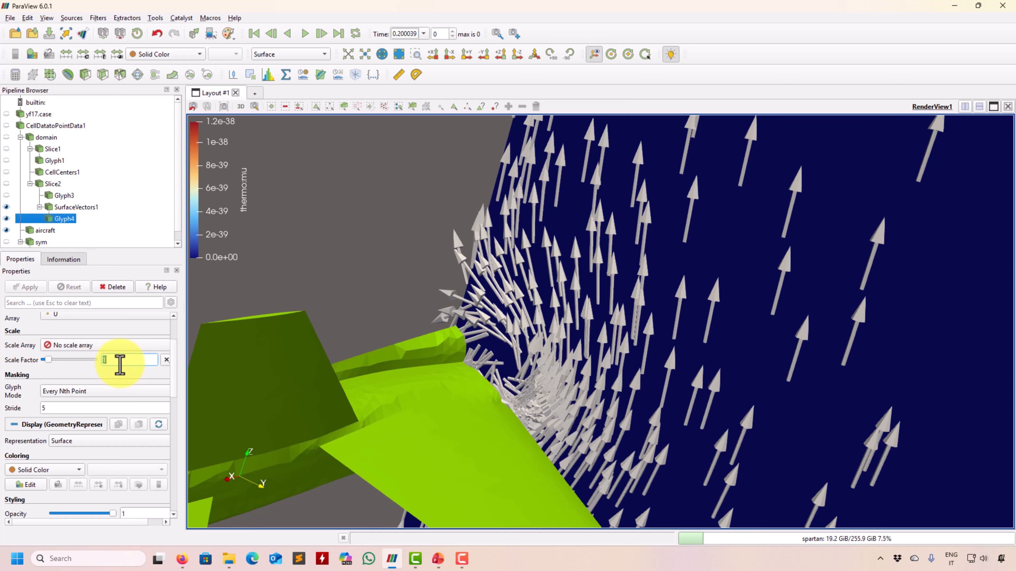
Set the Glyph4 scale factor to 0.2.
type("0.2")
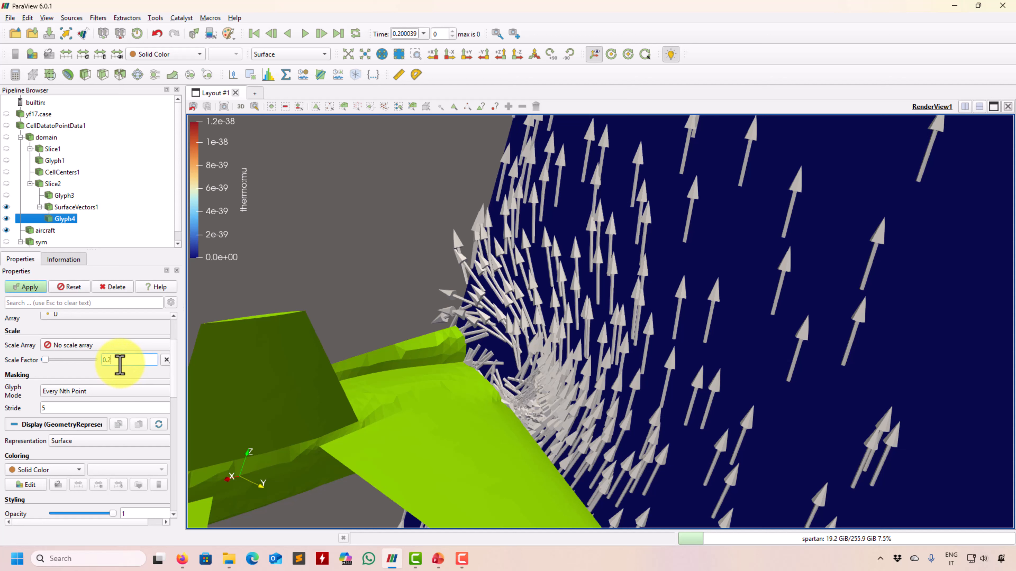
left_click(26, 287)
scroll(607, 363, "up", 5)
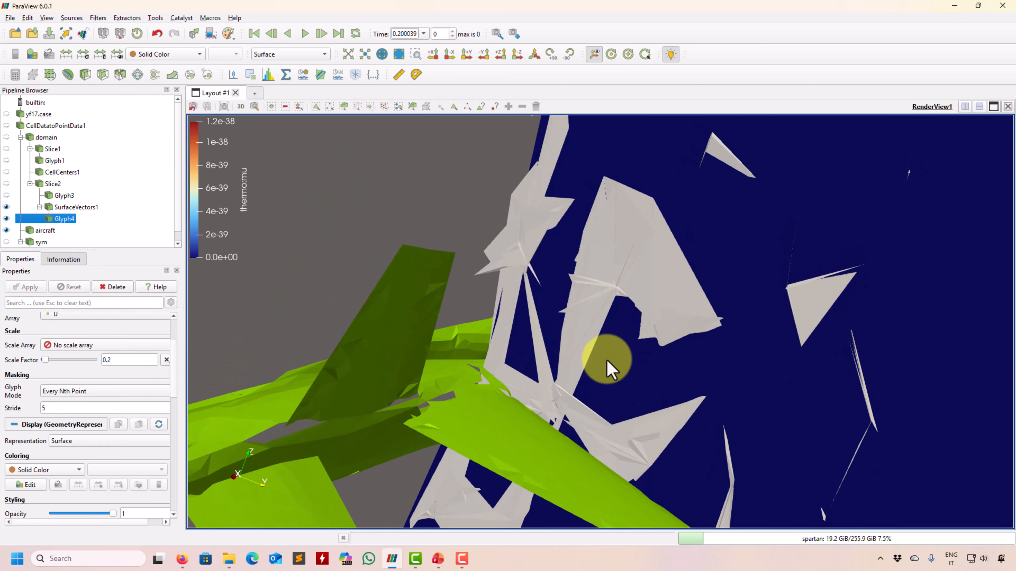
scroll(596, 356, "down", 5)
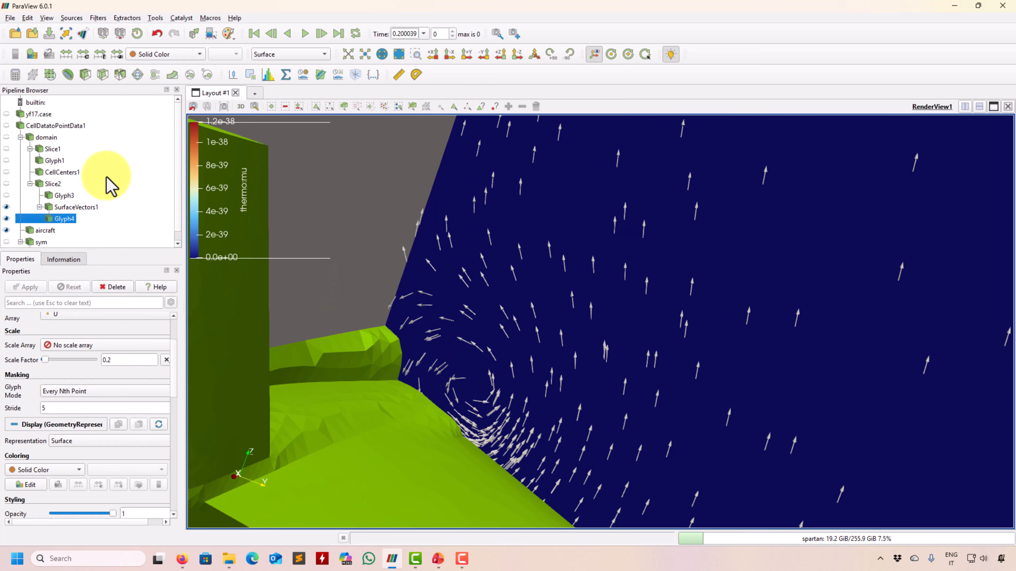
Colour SurfaceVectors1 by pressure p, after trying Ma, using a separate colour map.
left_click(66, 207)
left_click(164, 56)
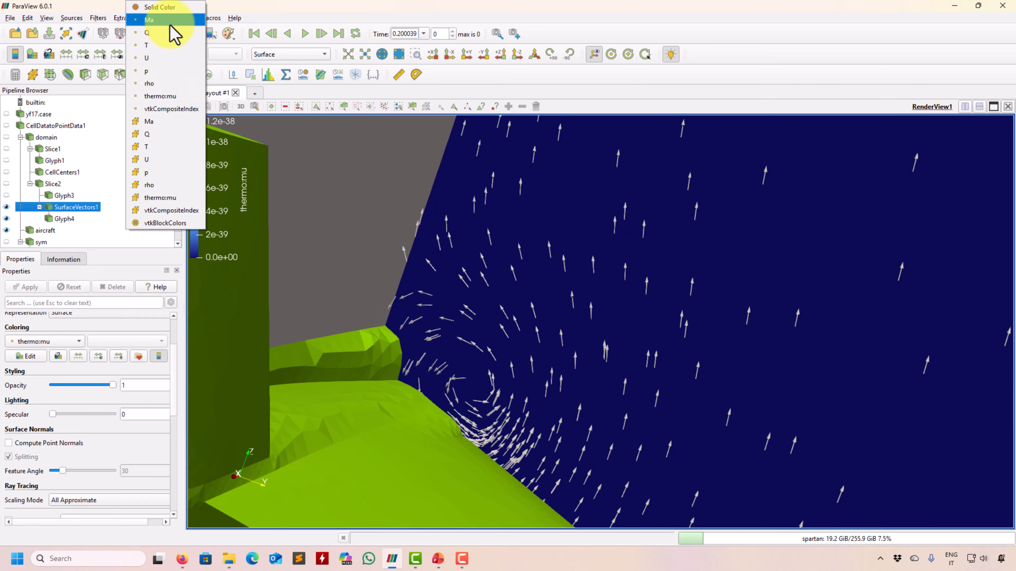
left_click(170, 21)
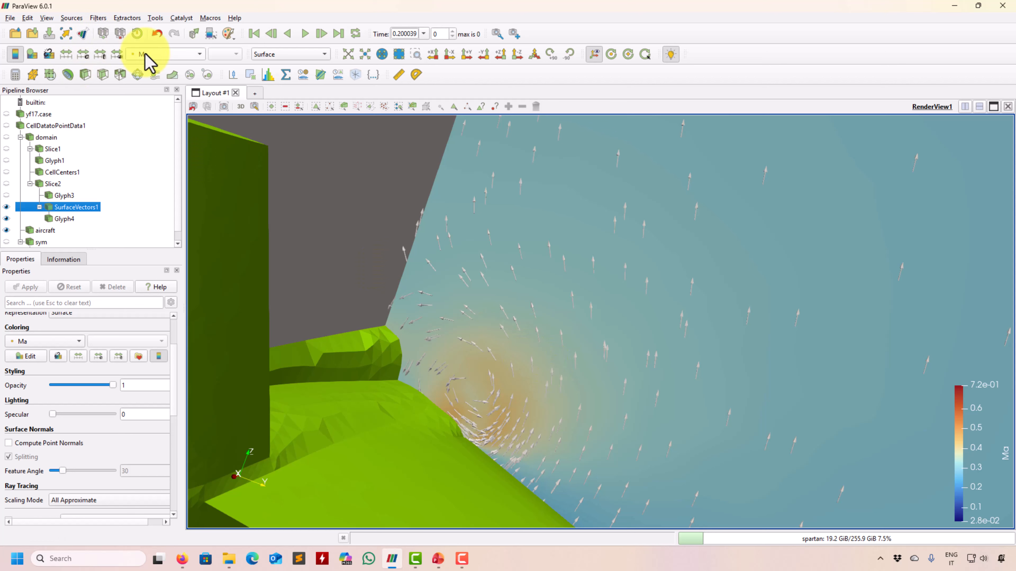
left_click(176, 55)
left_click(171, 106)
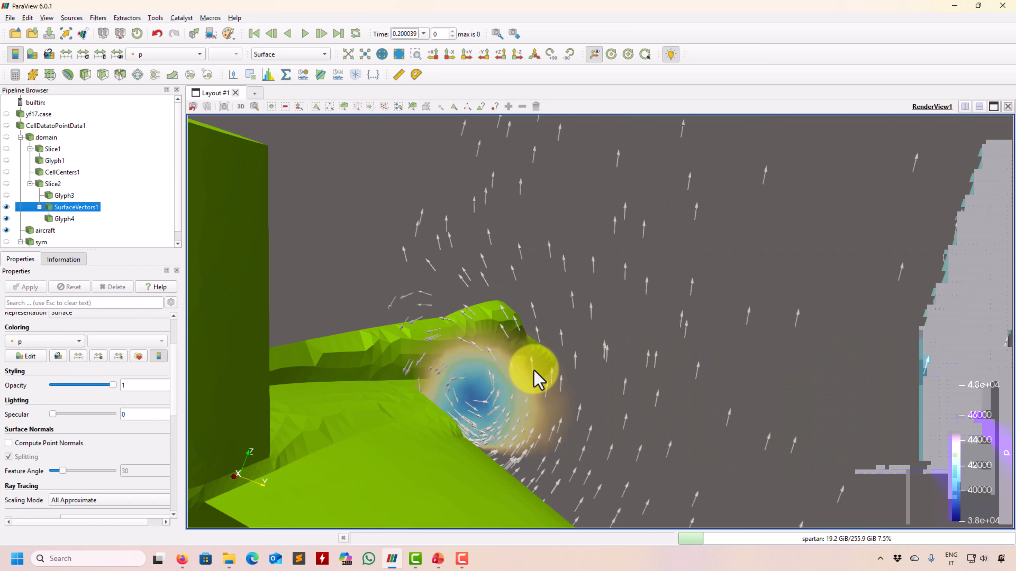
left_click(48, 54)
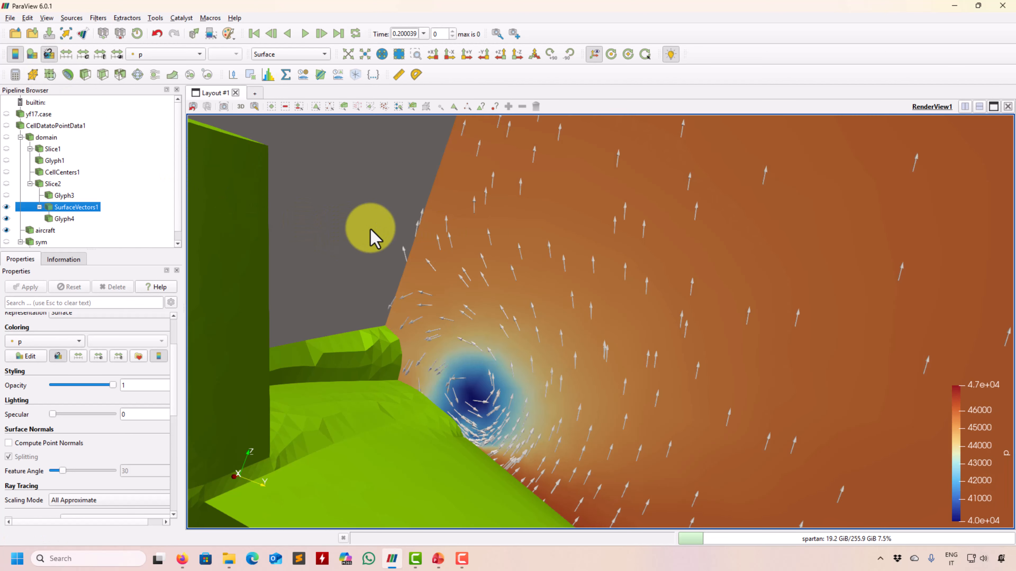
Orbit and zoom to frame the wing and the blue low-pressure vortex core.
left_click_drag(548, 342, 396, 362)
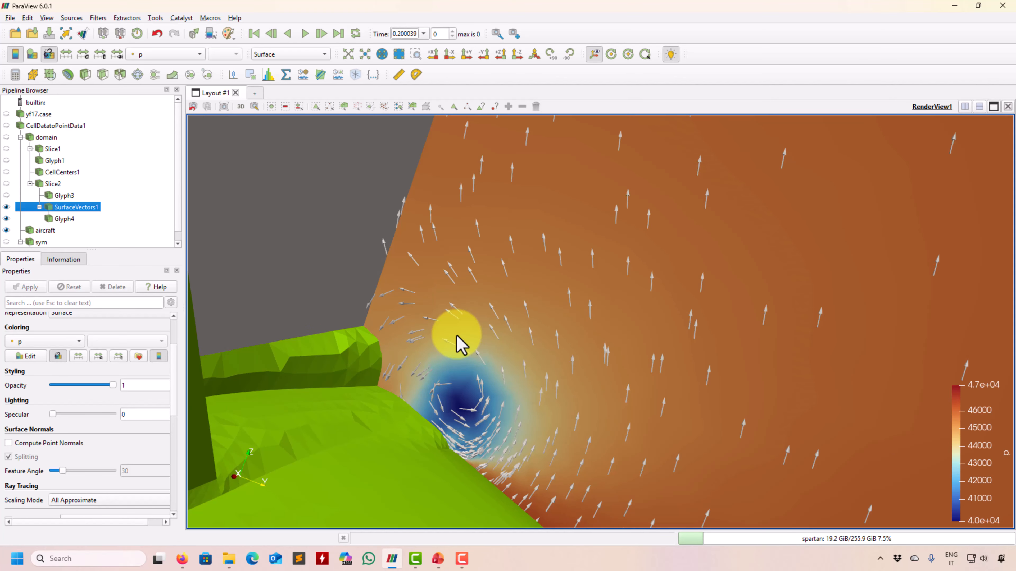
scroll(505, 303, "down", 4)
scroll(625, 363, "down", 1)
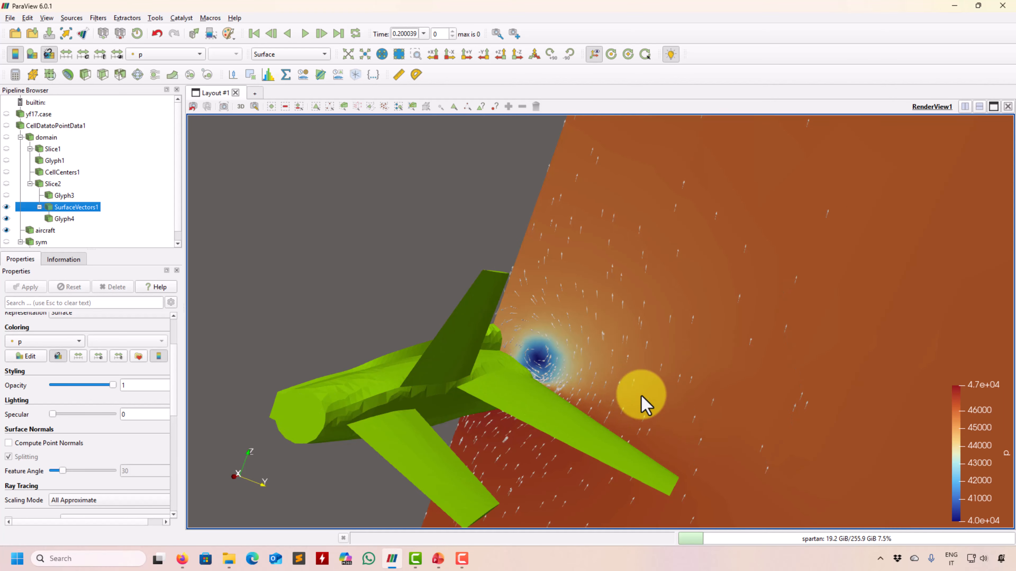
left_click_drag(641, 397, 562, 447)
scroll(600, 409, "up", 5)
scroll(598, 403, "down", 5)
scroll(592, 328, "up", 8)
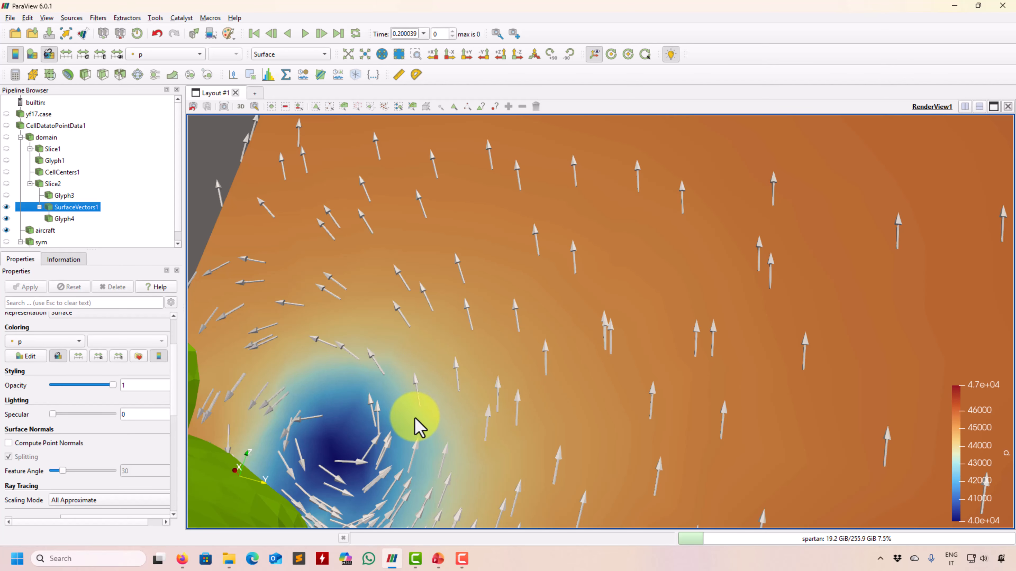
scroll(435, 389, "down", 3)
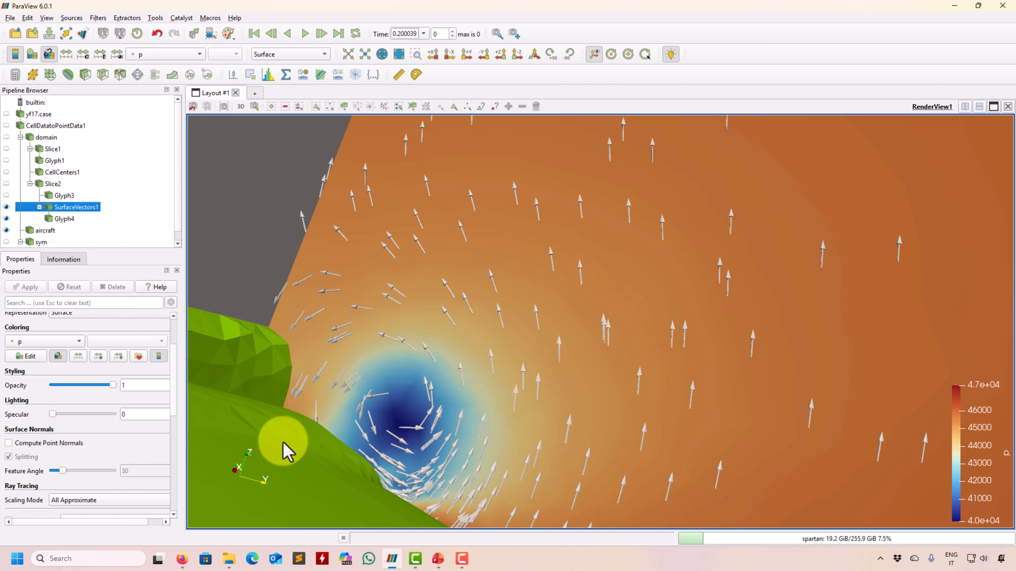
left_click_drag(283, 443, 584, 425)
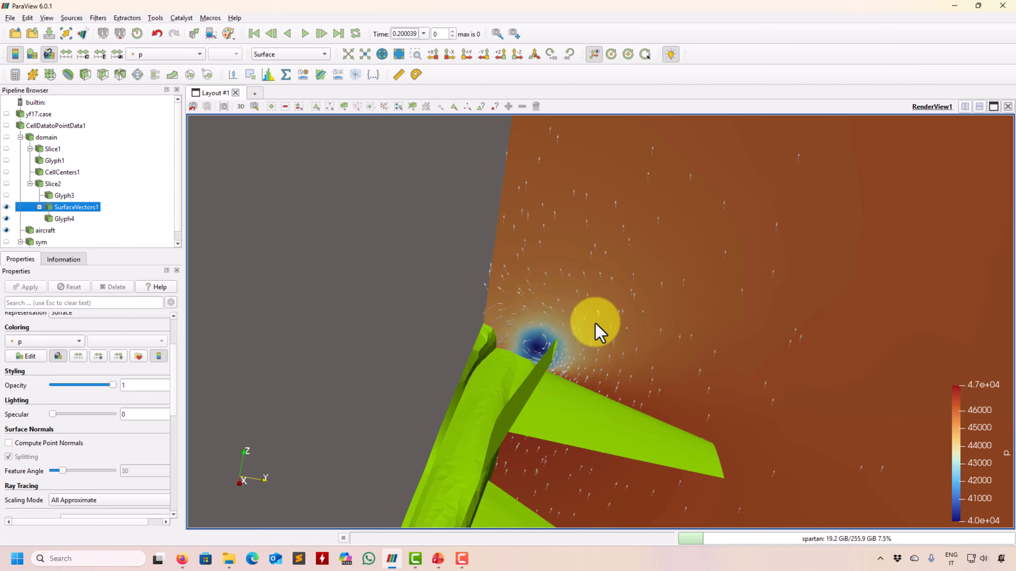
right_click_drag(592, 329, 587, 362)
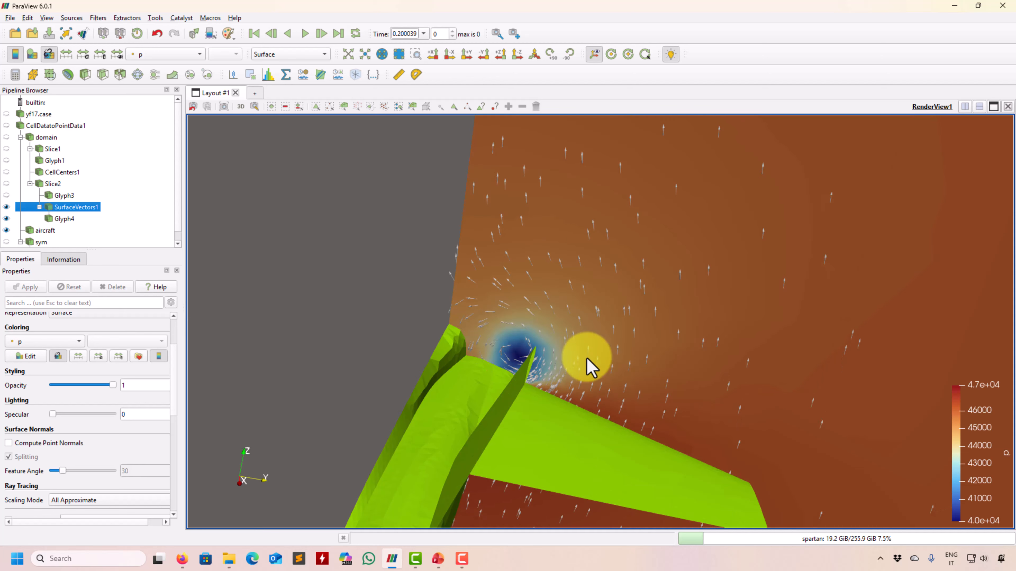
mouse_move(592, 364)
left_mouse_down()
mouse_move(582, 345)
mouse_move(578, 356)
left_mouse_up()
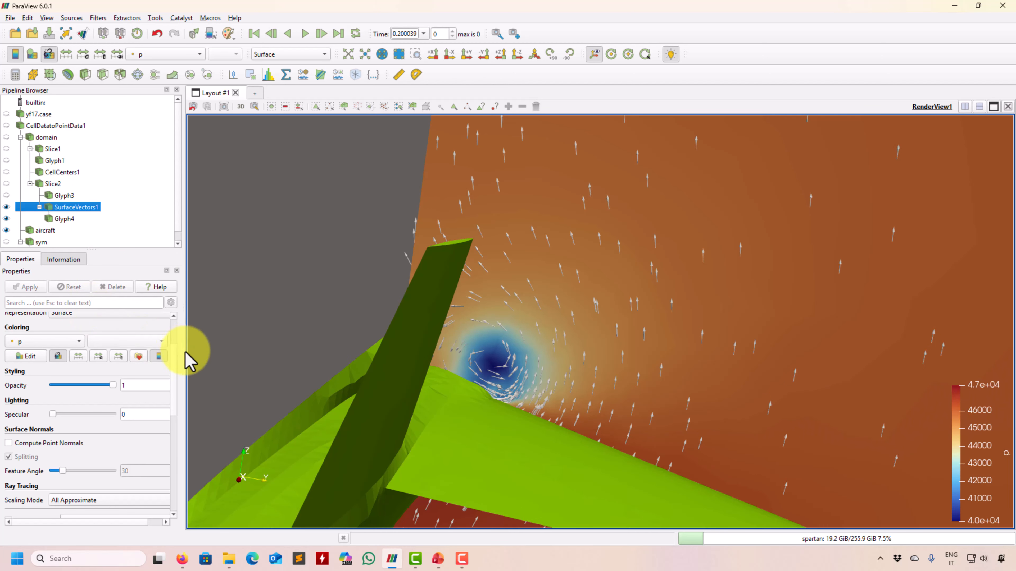
Apply the Perpendicular constraint to SurfaceVectors1 and orbit to inspect the arrows edge-on.
scroll(174, 352, "up", 3)
left_click(148, 352)
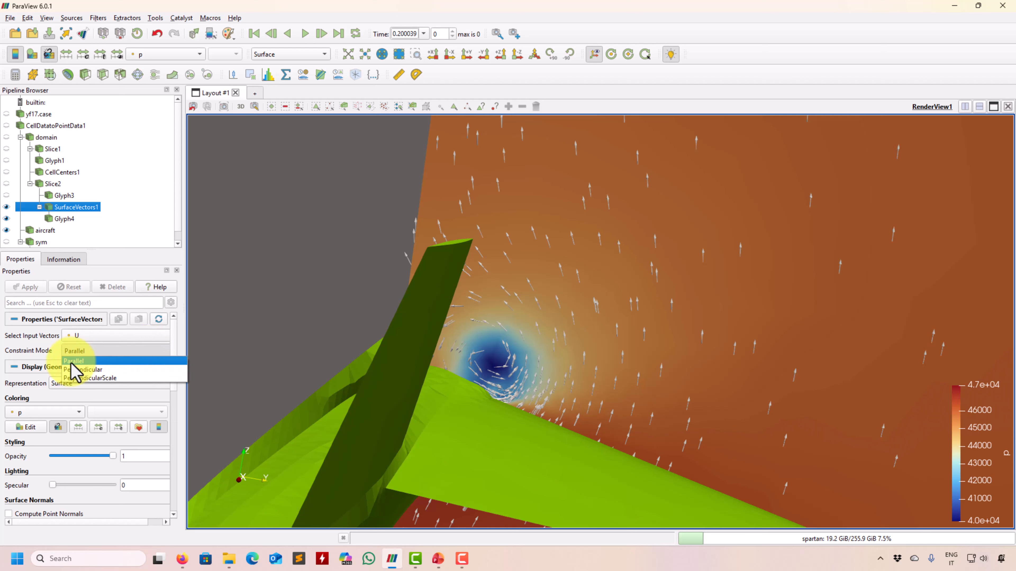
left_click(76, 373)
left_click(25, 287)
left_click_drag(230, 317, 467, 356)
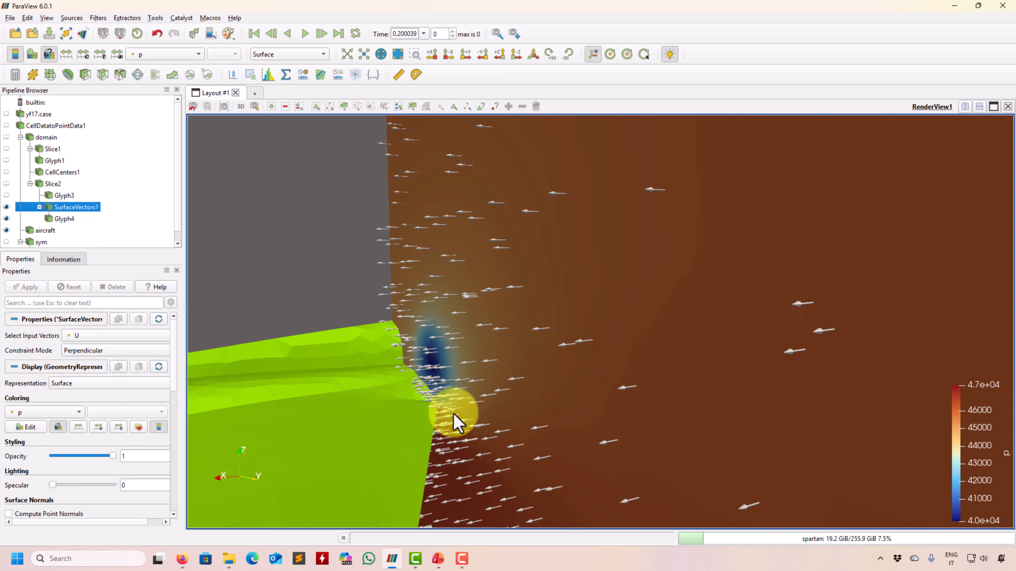
left_click_drag(585, 427, 474, 406)
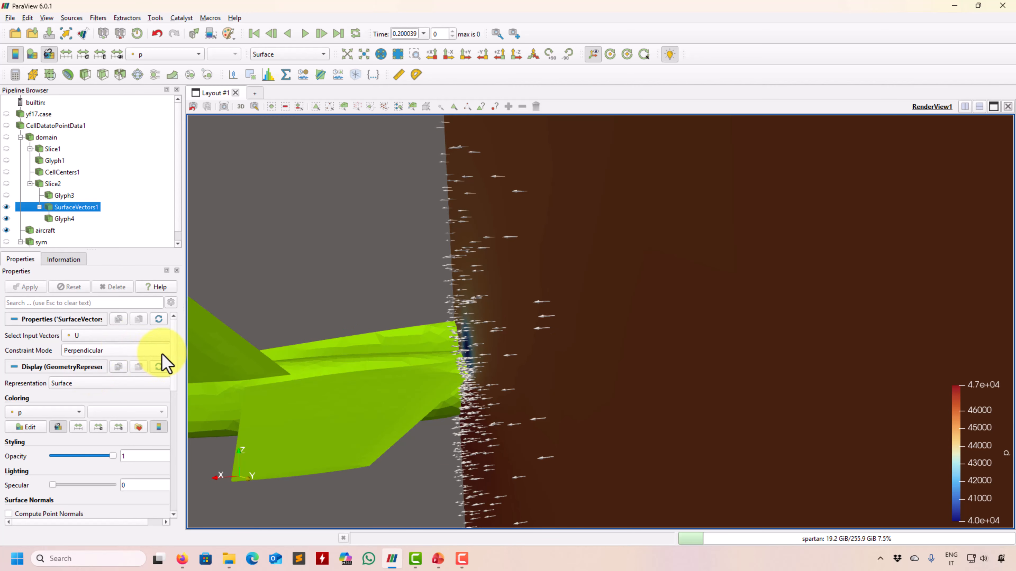
Check Glyph4, then set SurfaceVectors1's constraint back to Parallel.
left_click(65, 220)
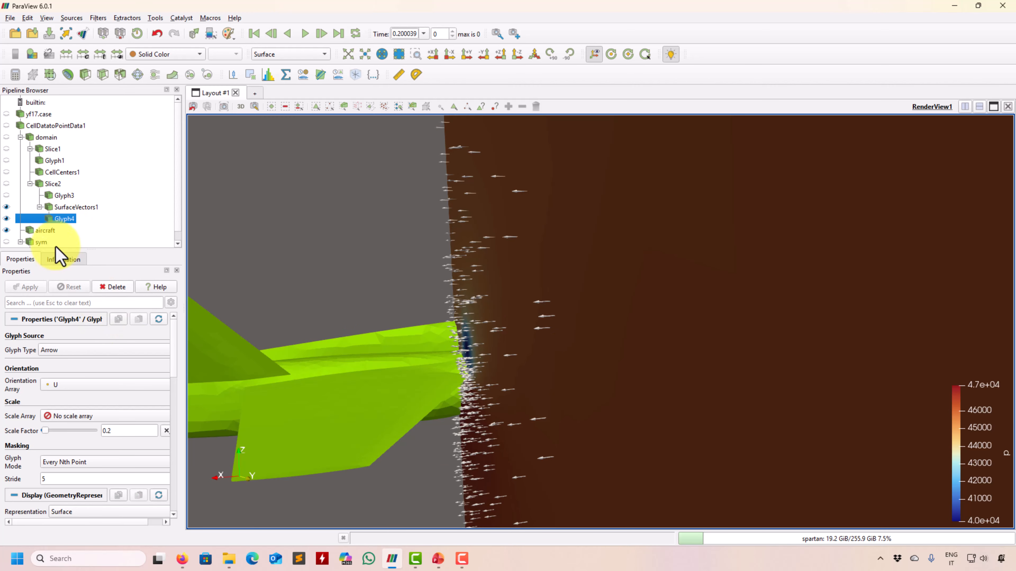
left_click(67, 208)
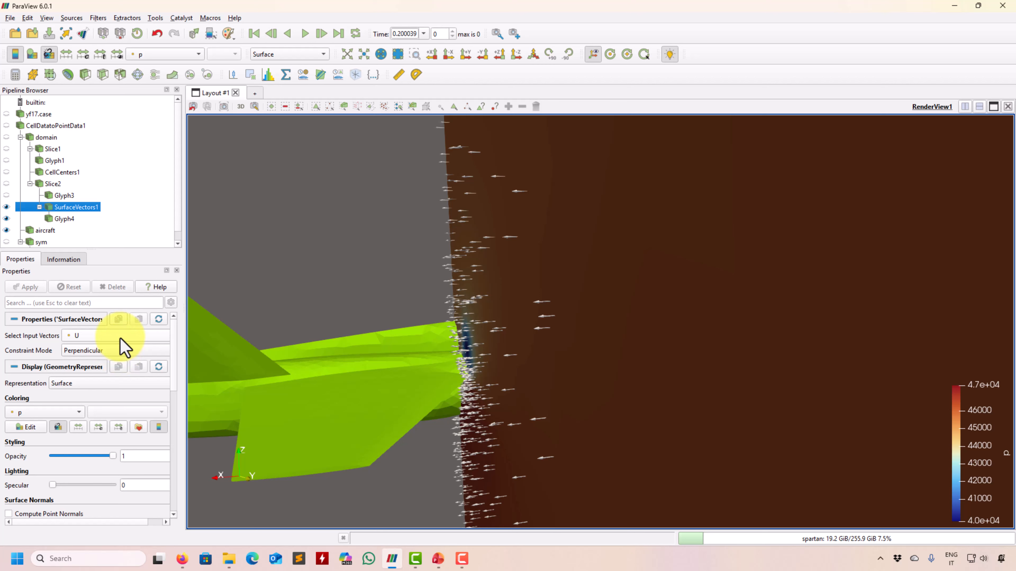
left_click(82, 351)
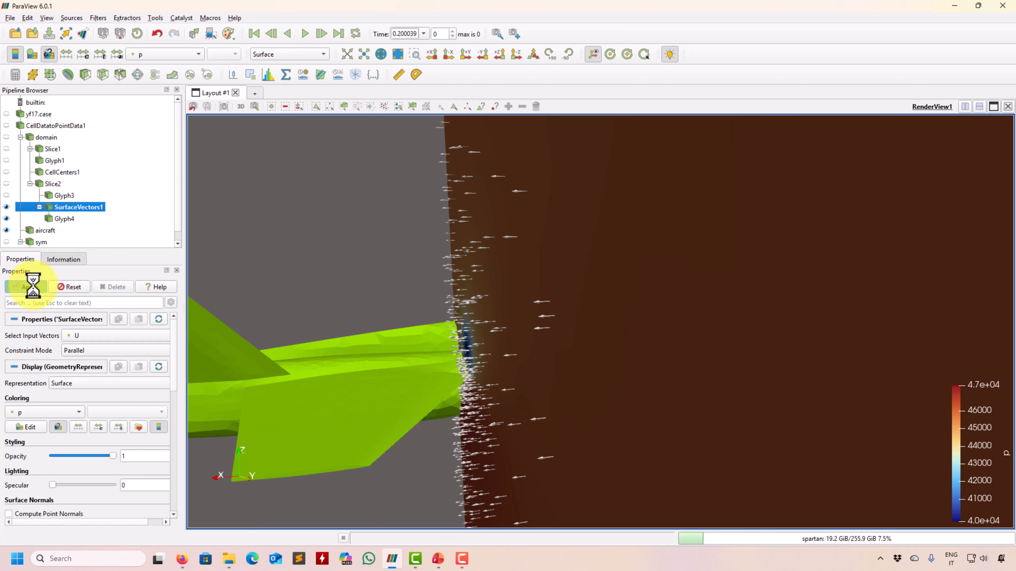
left_click_drag(533, 382, 573, 286)
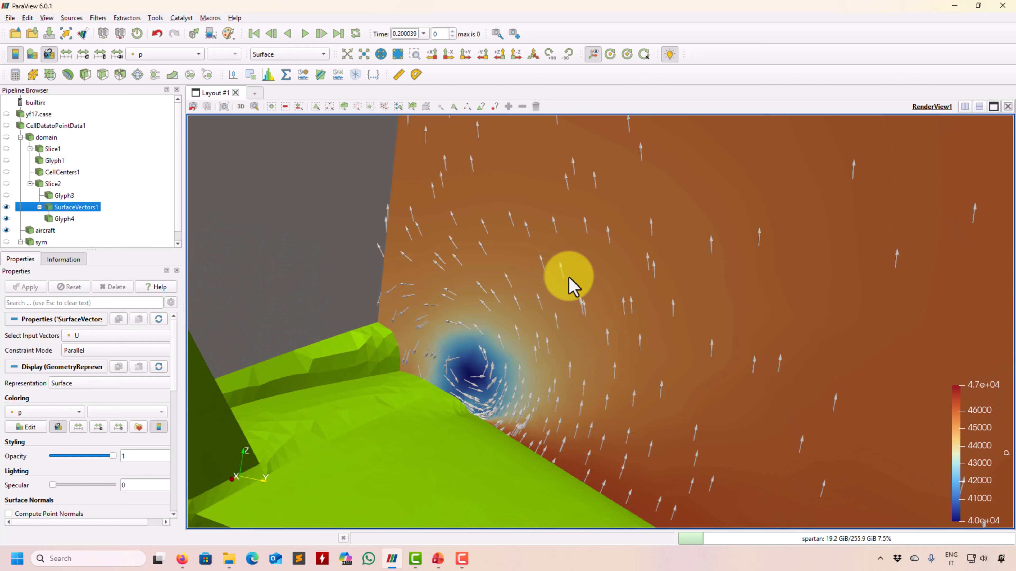
Try scaling the Glyph4 arrows by velocity U with a scale factor of 0.01.
left_click(61, 220)
right_click_drag(612, 340, 544, 391)
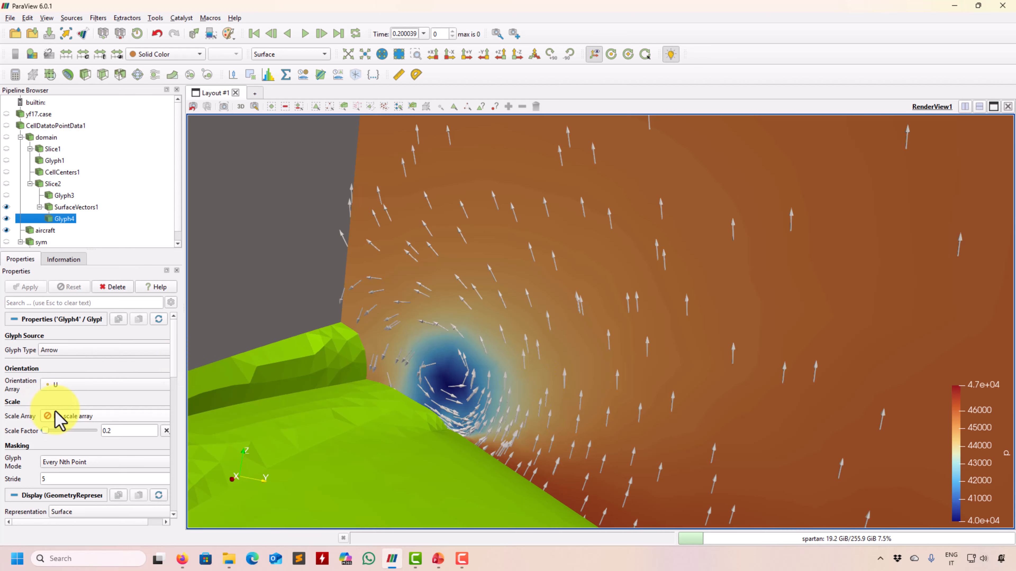
left_click(111, 418)
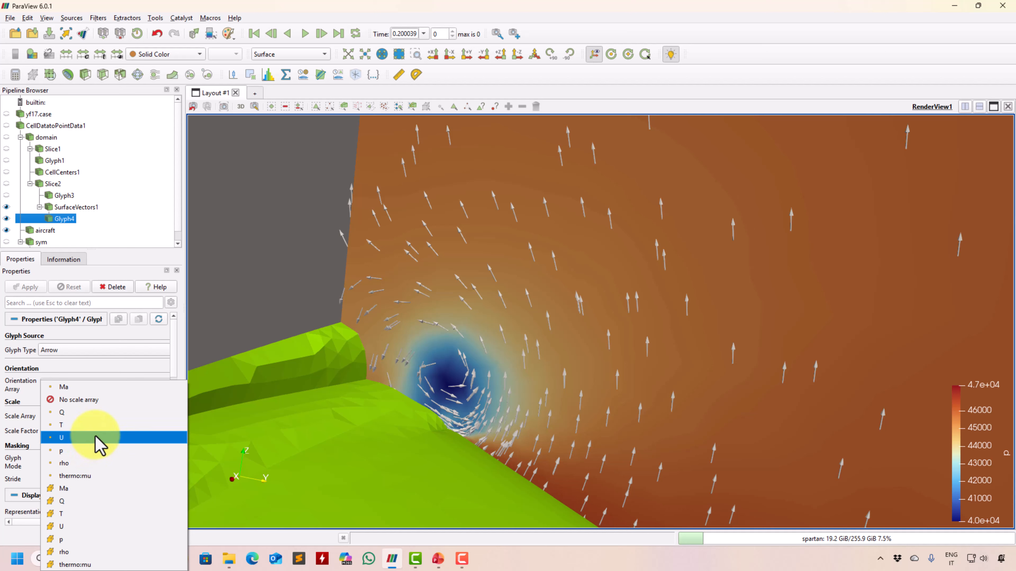
left_click(105, 438)
left_click(28, 288)
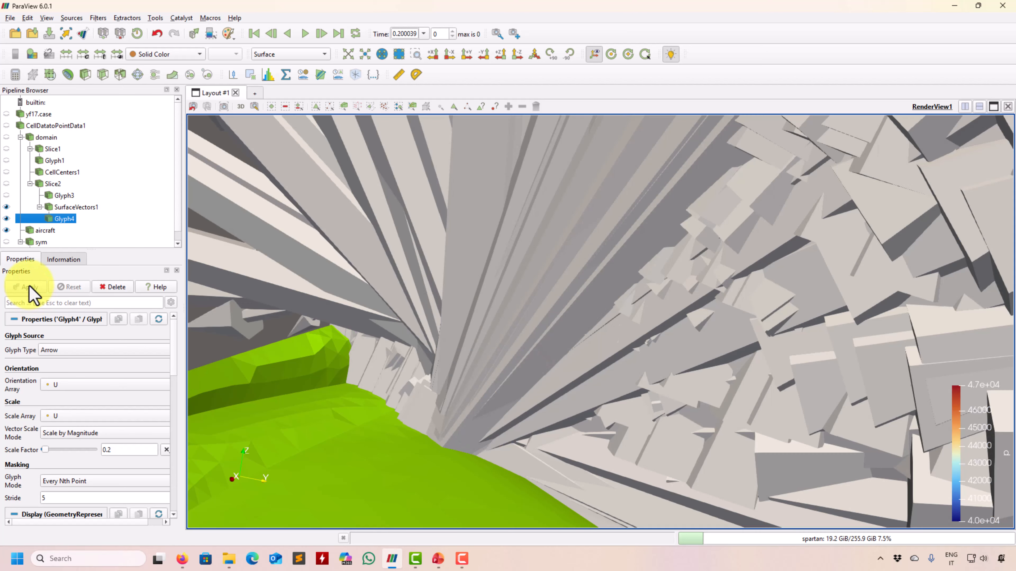
type("0.")
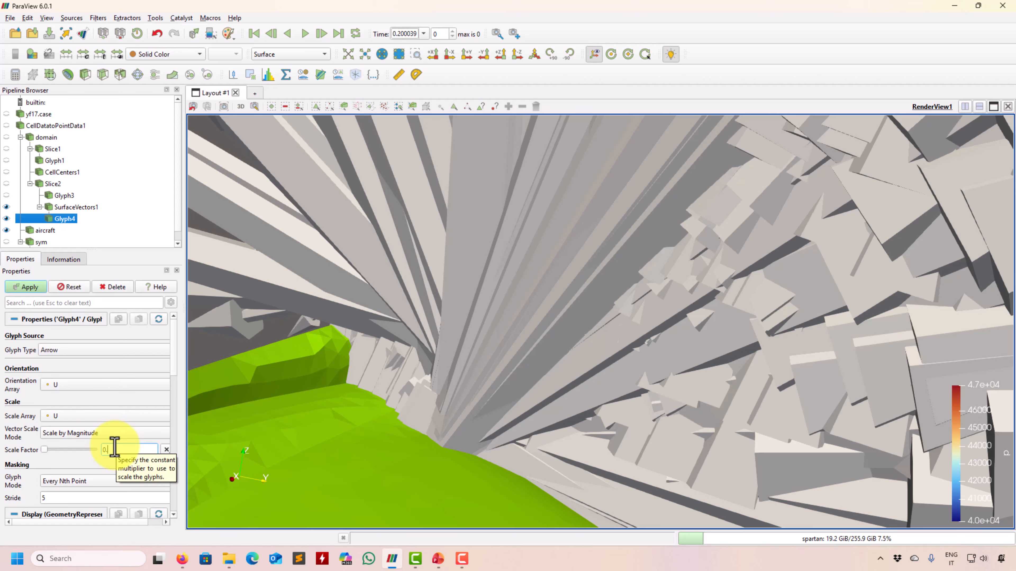
left_click(30, 289)
left_click_drag(518, 370, 529, 365)
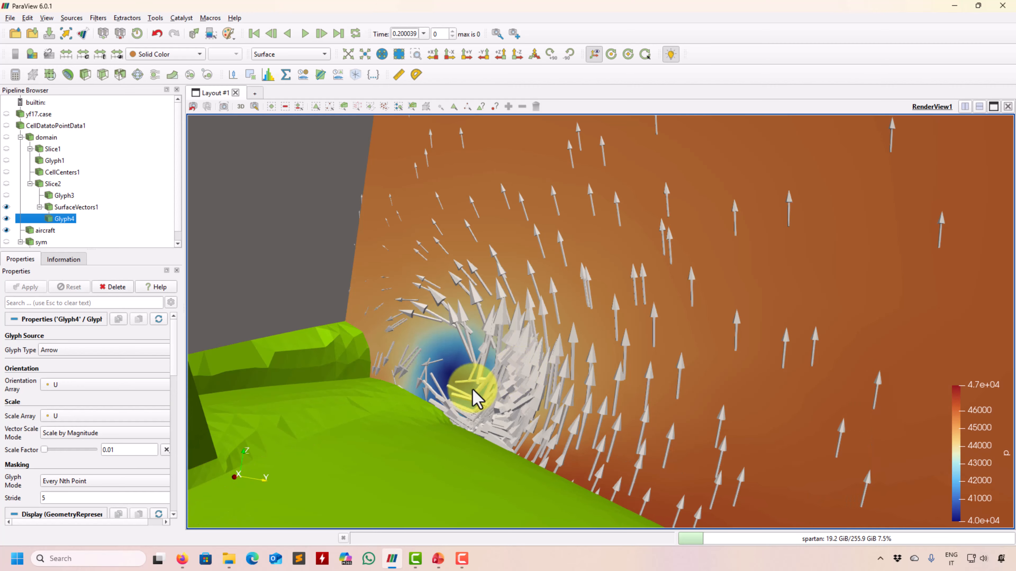
scroll(730, 347, "down", 5)
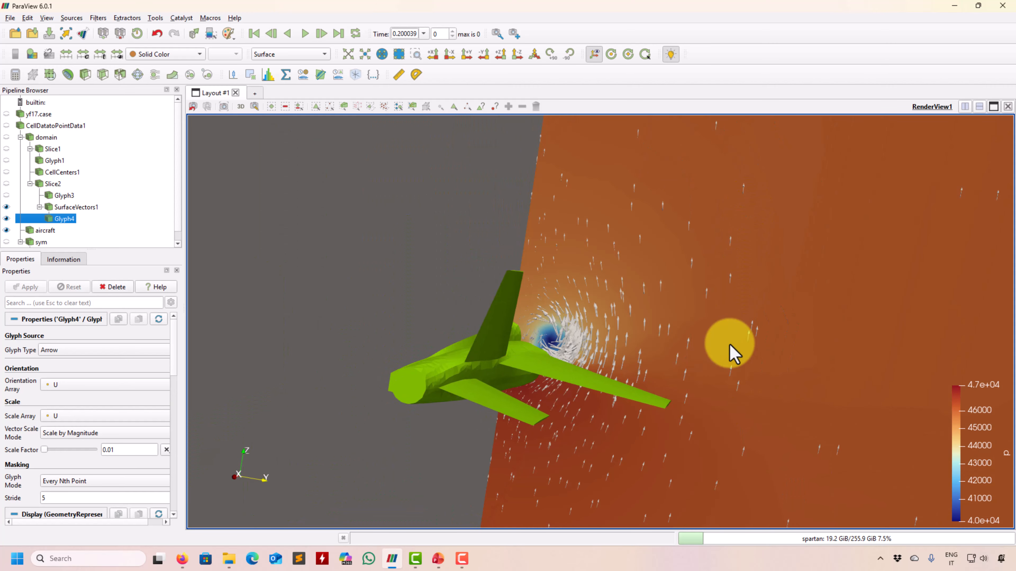
scroll(597, 370, "up", 10)
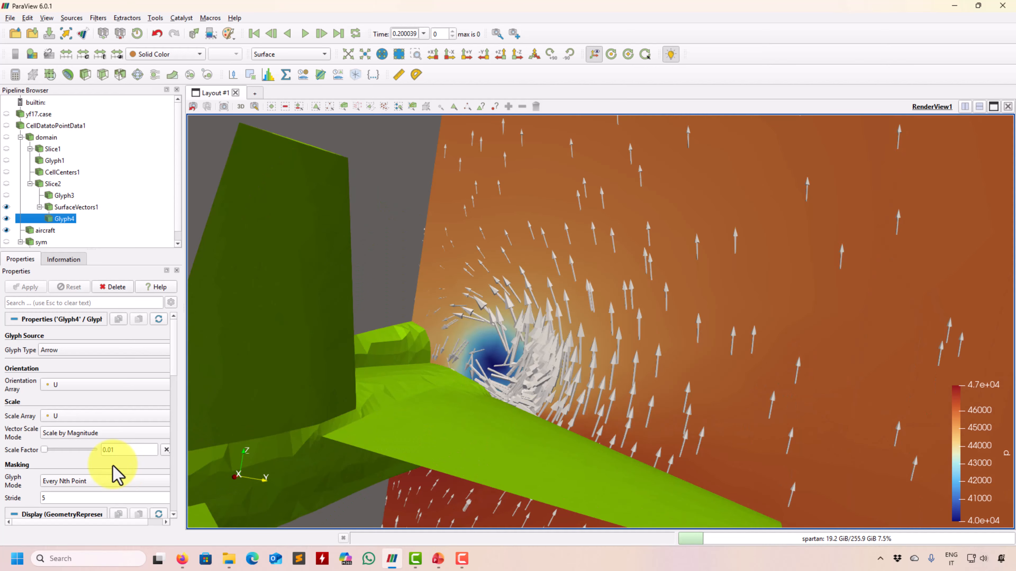
Set Glyph4 to No scale array with a scale factor of 0.4.
left_click(78, 416)
left_click(73, 381)
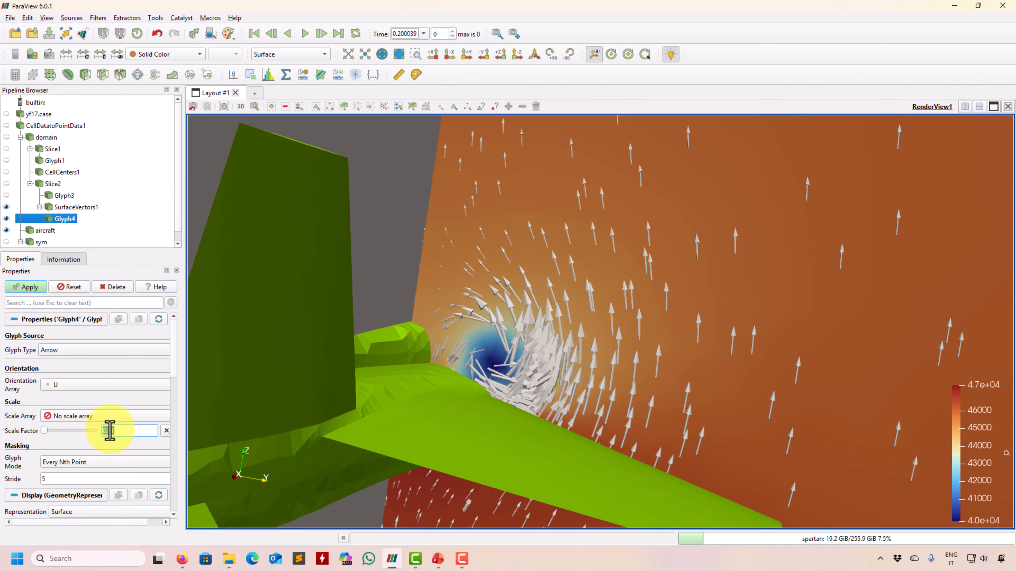
left_click(28, 287)
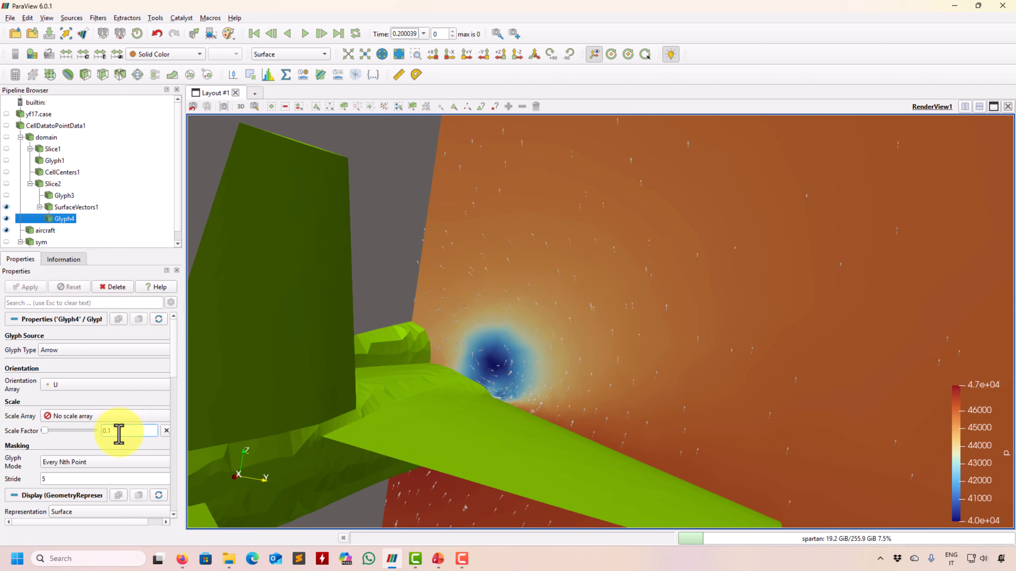
left_click(29, 285)
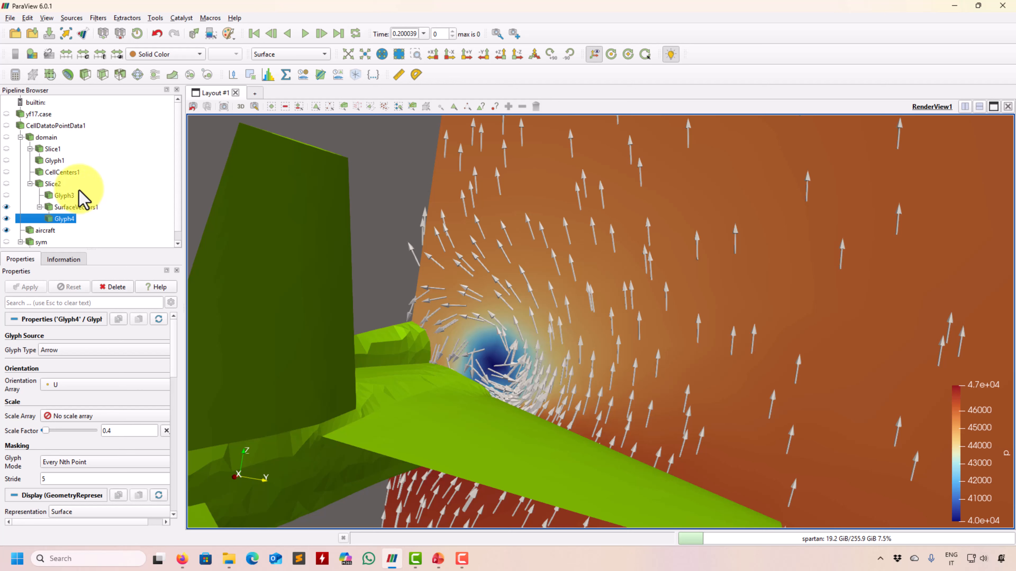
Add a Gradient filter (Gradient1) under SurfaceVectors1 by searching 'gra' in the filter search.
left_click(74, 208)
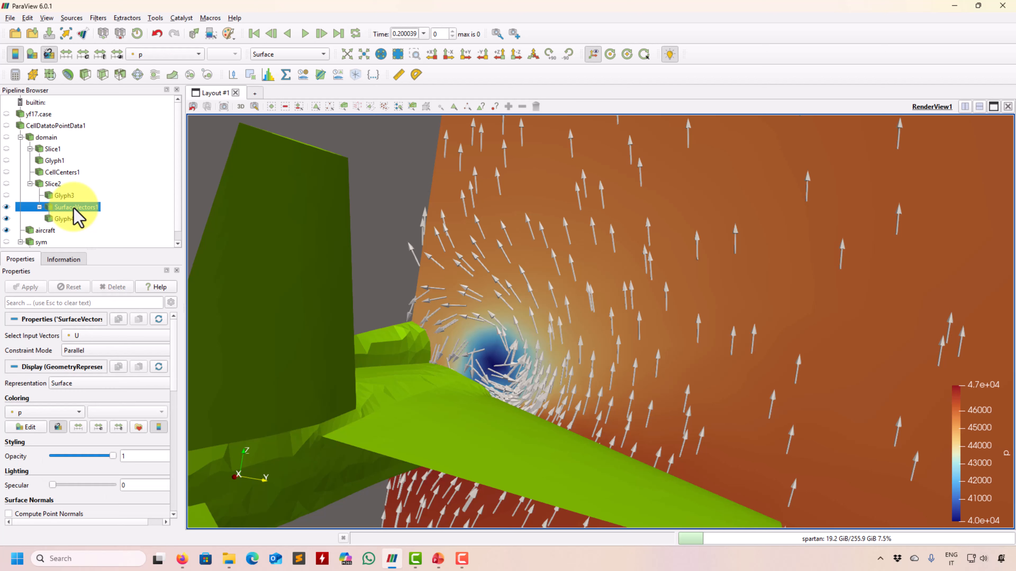
left_click(98, 18)
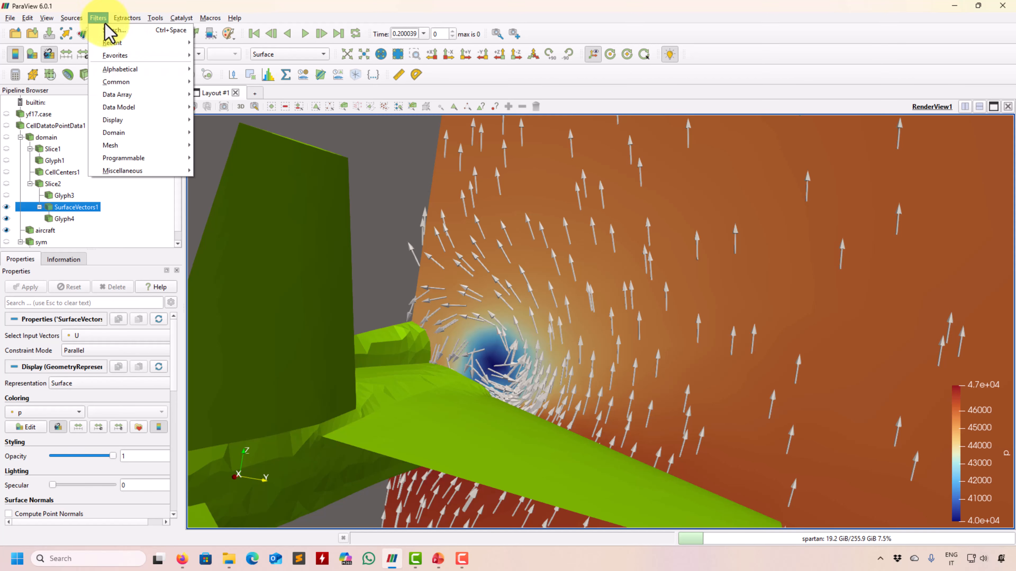
left_click(114, 29)
type("dr")
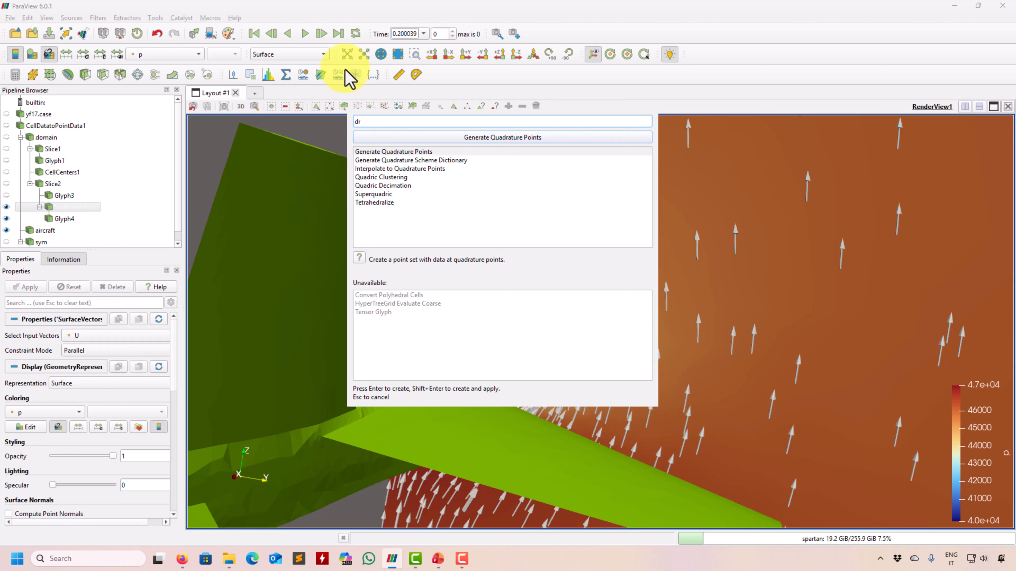
key("BackSpace")
type("er")
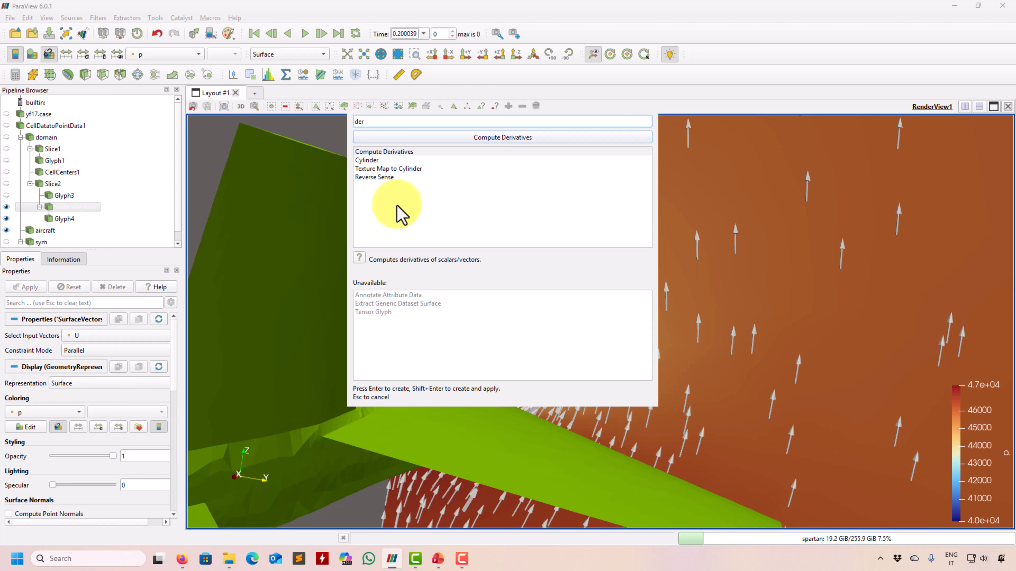
key("BackSpace")
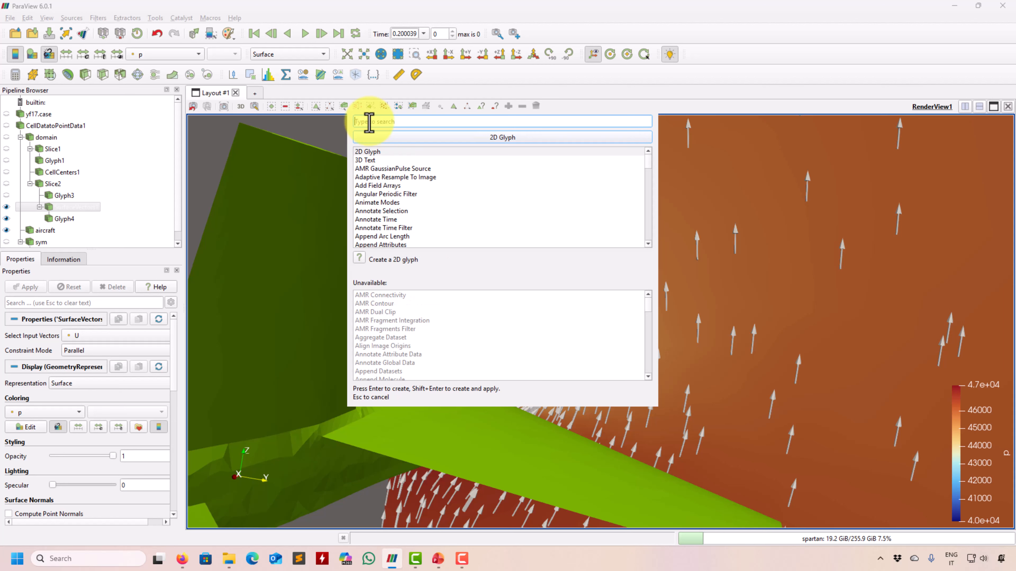
type("gra")
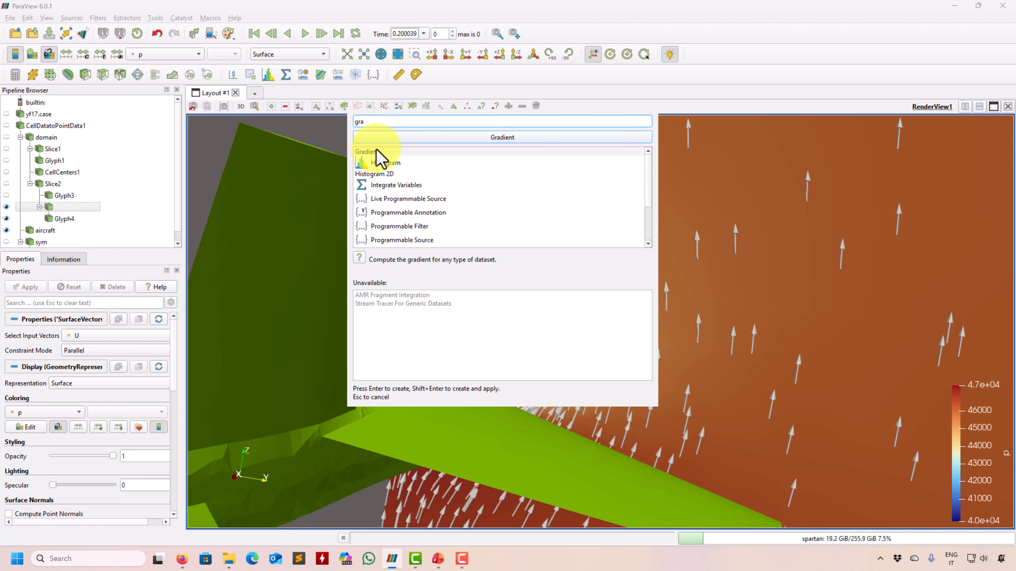
key("Return")
Set Gradient1 to compute the gradient of velocity U, with advanced options shown.
left_click(113, 335)
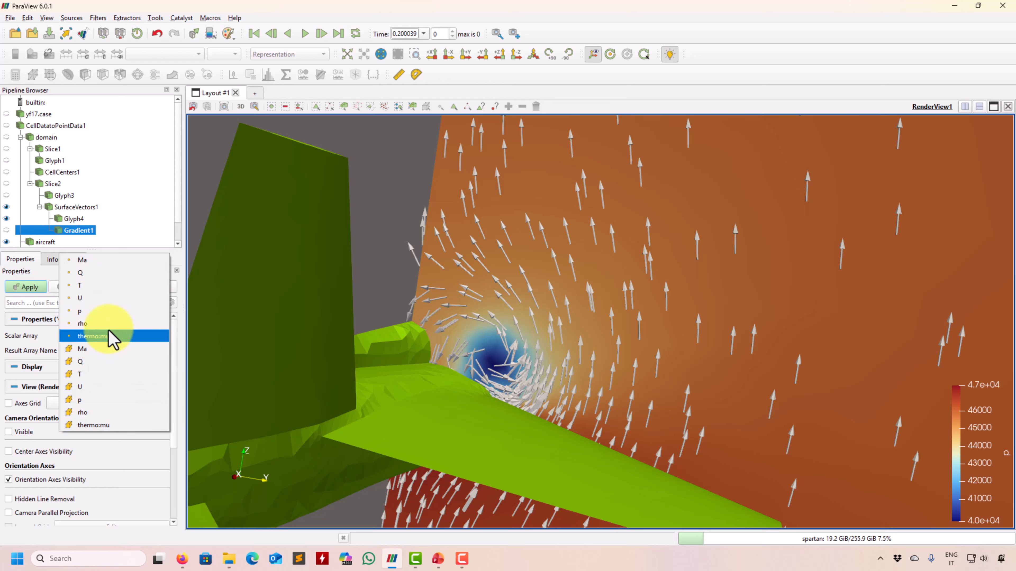
left_click(101, 299)
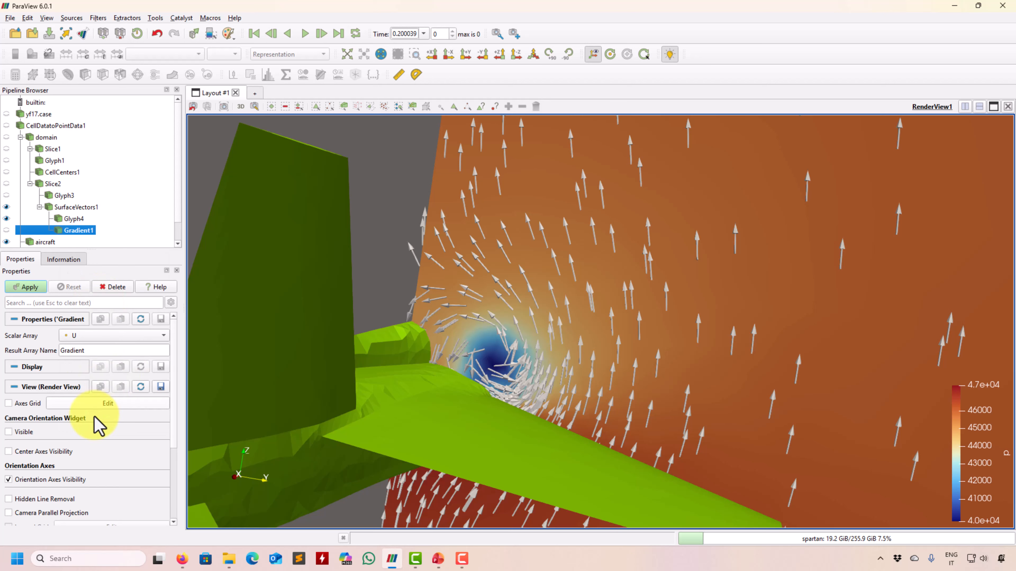
left_click(171, 303)
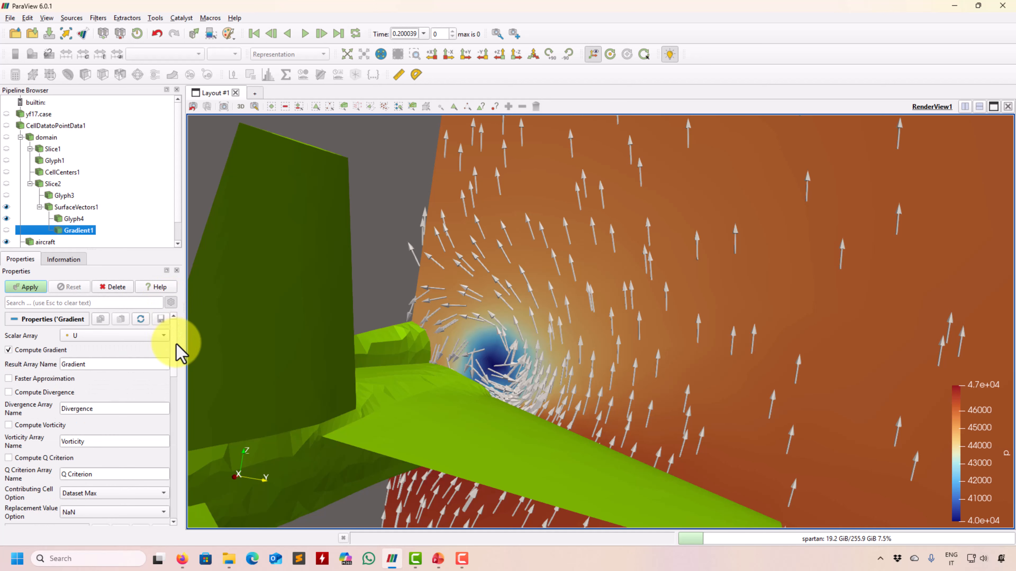
scroll(177, 352, "down", 4)
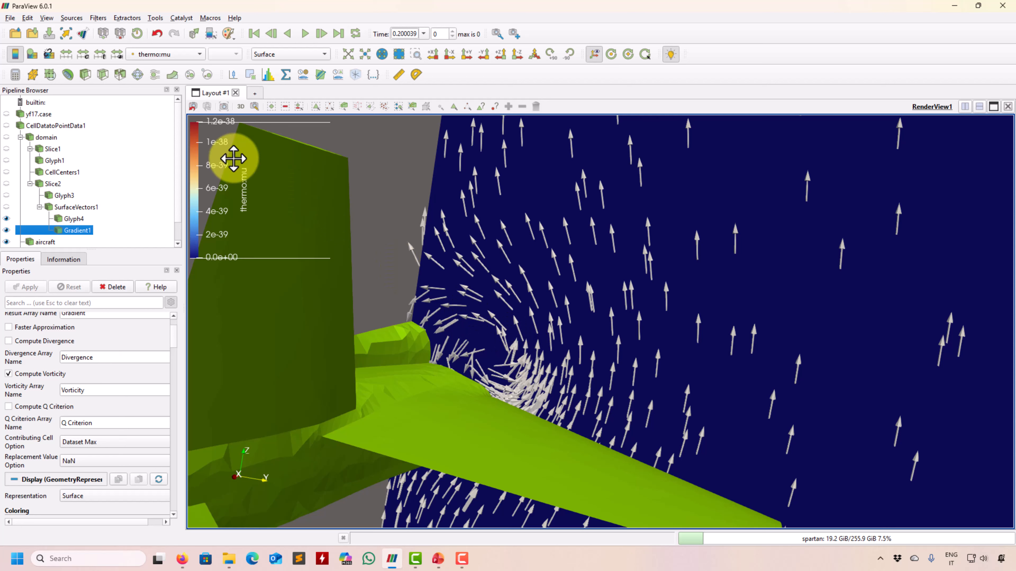
Colour the slice by Vorticity Magnitude.
left_click(188, 54)
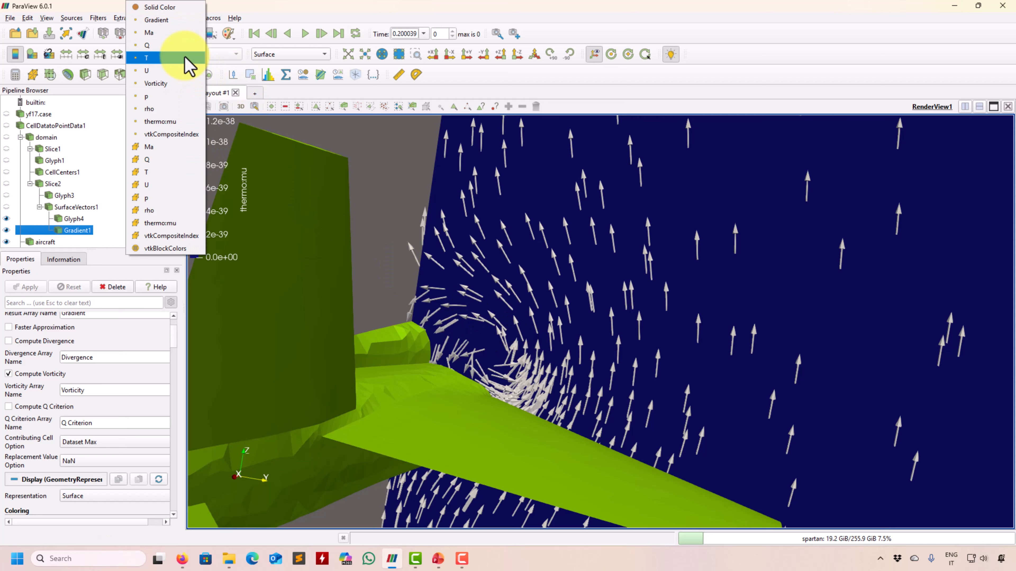
left_click(180, 84)
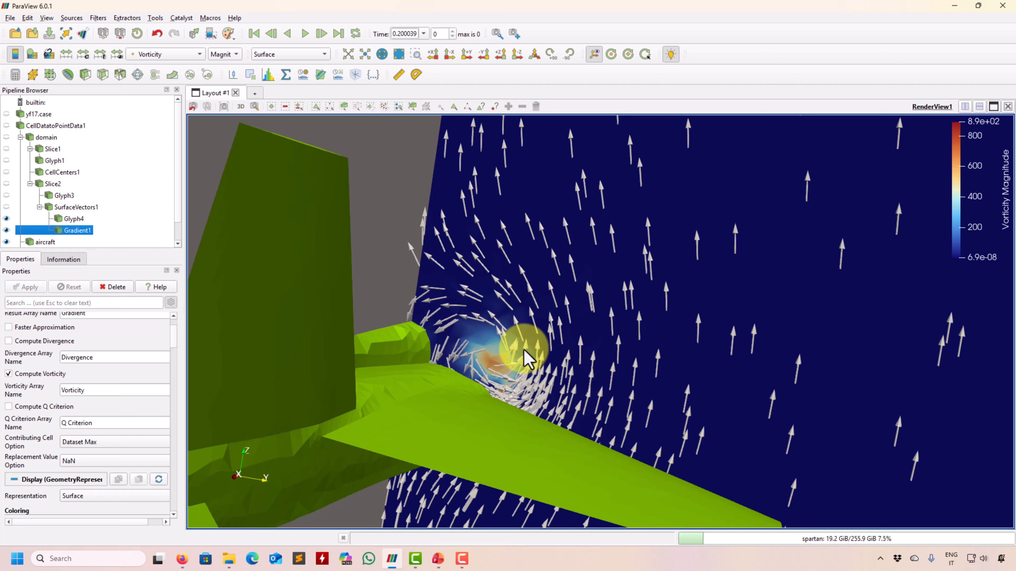
left_click(224, 54)
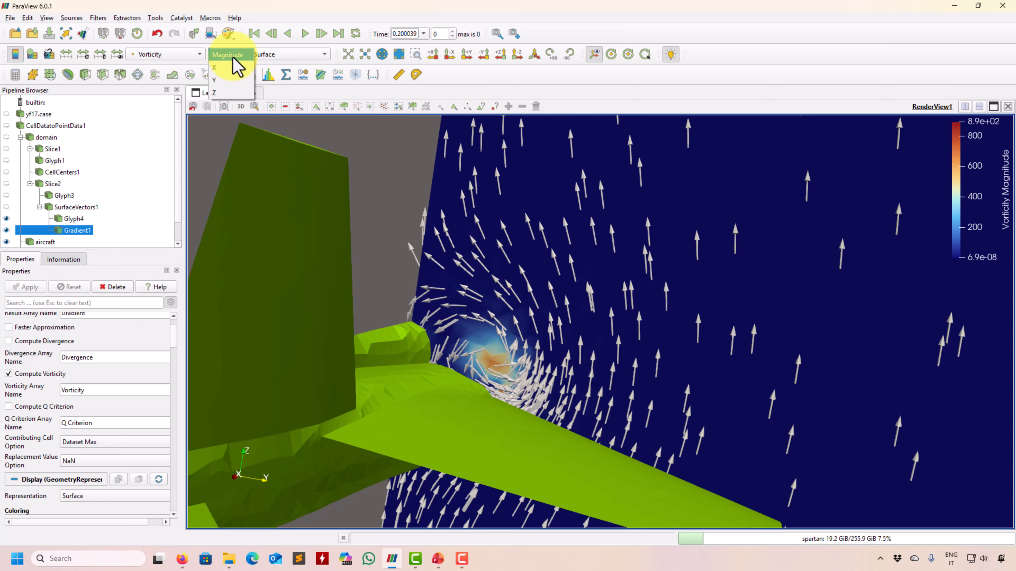
Colour the slice by the Vorticity X component with a trial range of -30 to 30.
left_click(228, 67)
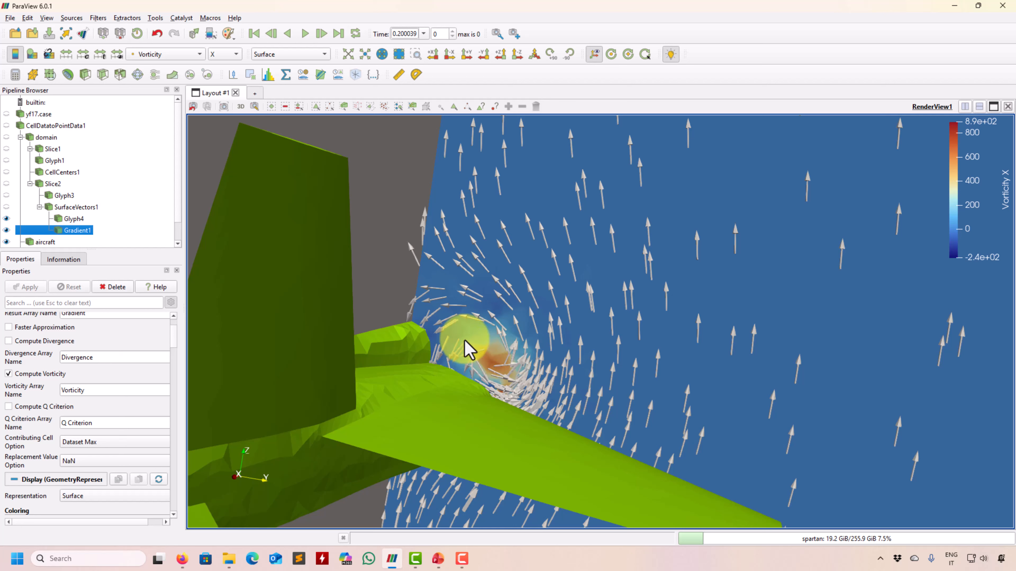
left_click(82, 54)
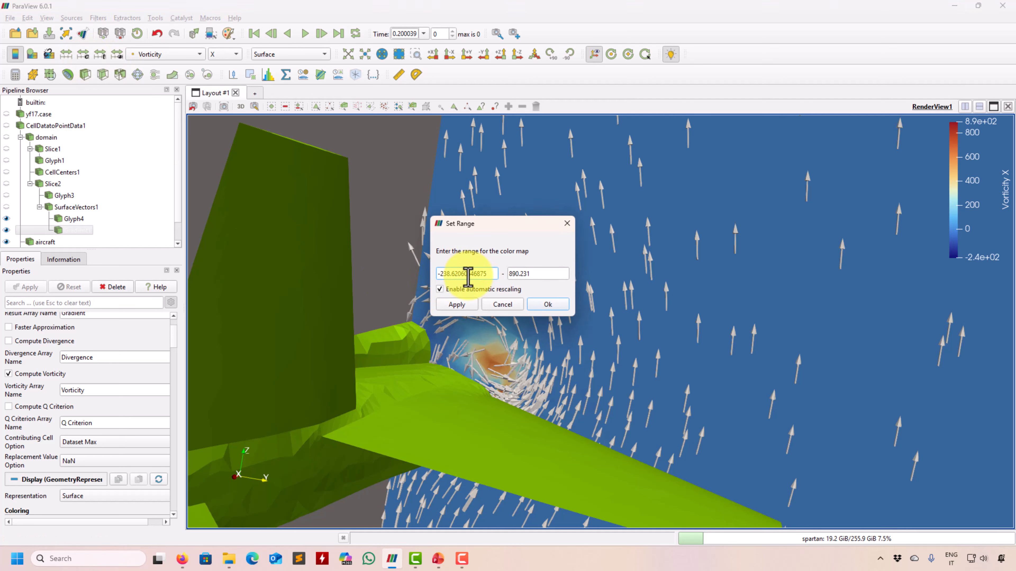
triple_click(468, 274)
type("-30")
triple_click(529, 273)
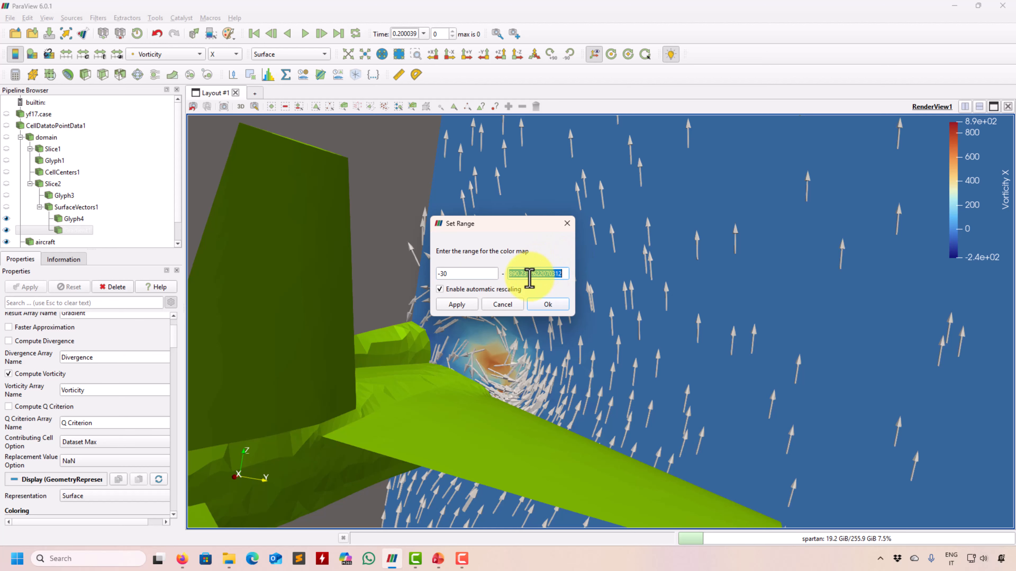
type("30")
key("Return")
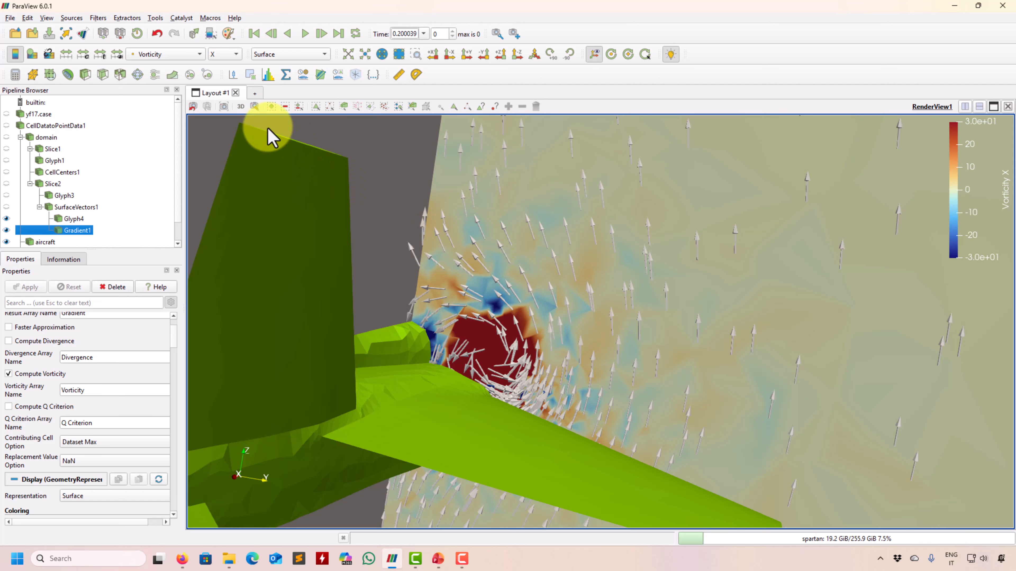
Reset the custom colour range to -100 to 200 and zoom in on the vortex.
left_click(84, 55)
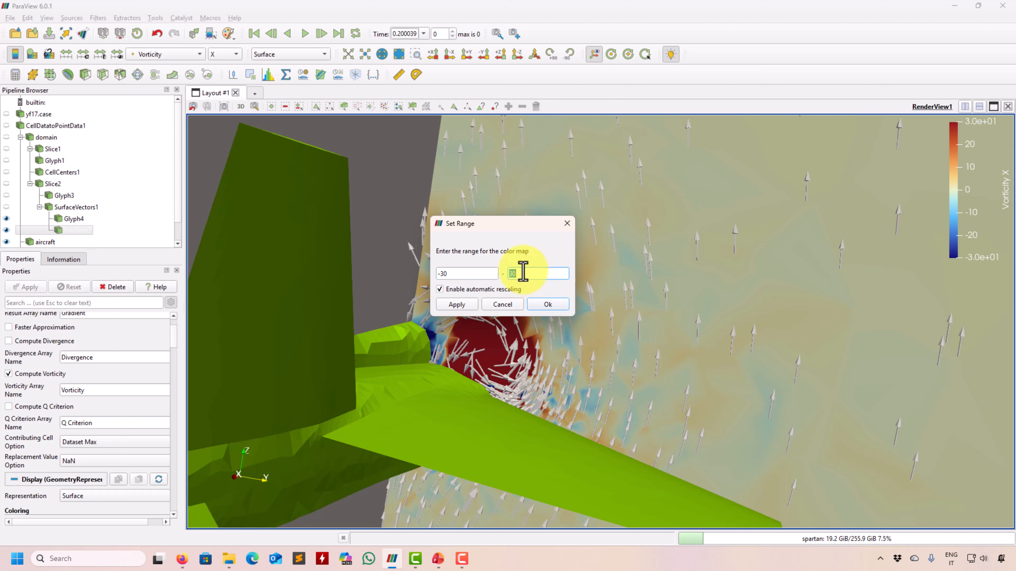
triple_click(461, 273)
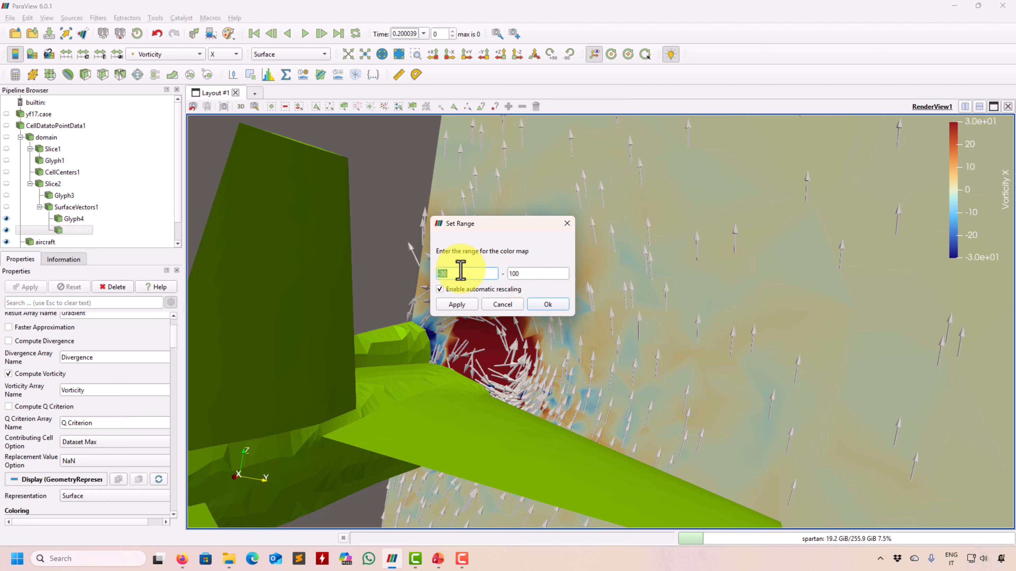
left_click(460, 273)
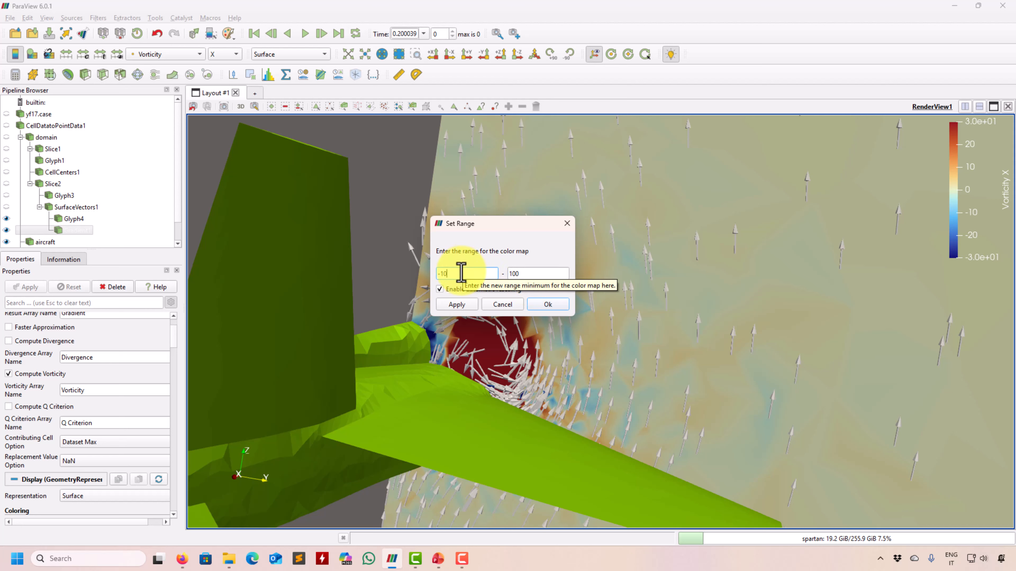
left_click(458, 305)
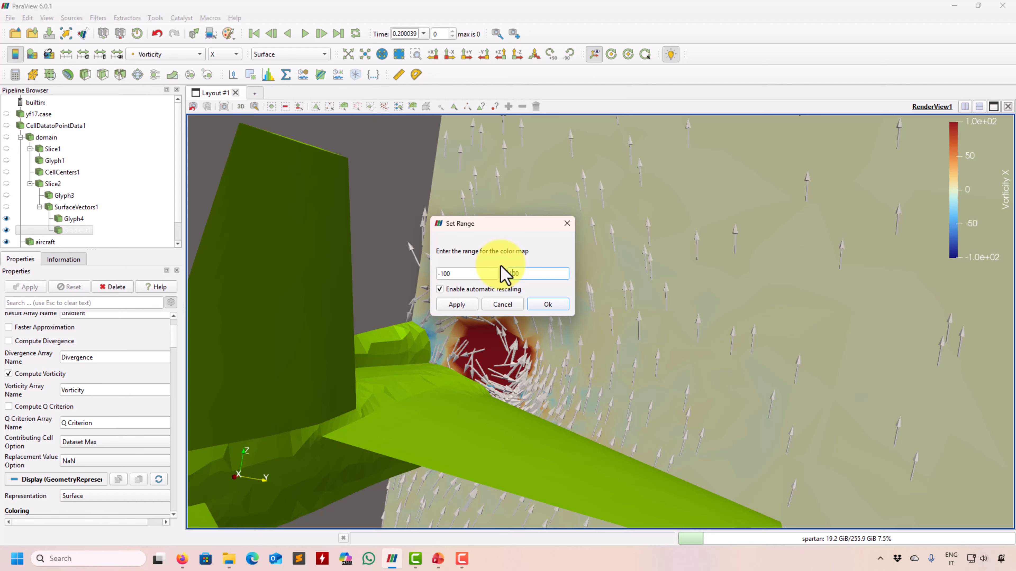
key("Return")
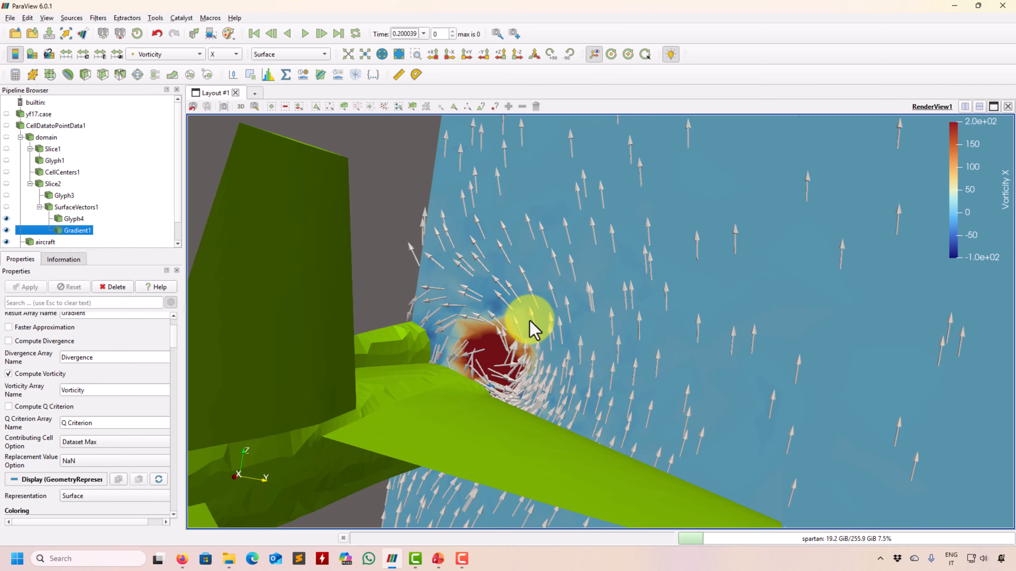
right_click_drag(534, 330, 504, 362)
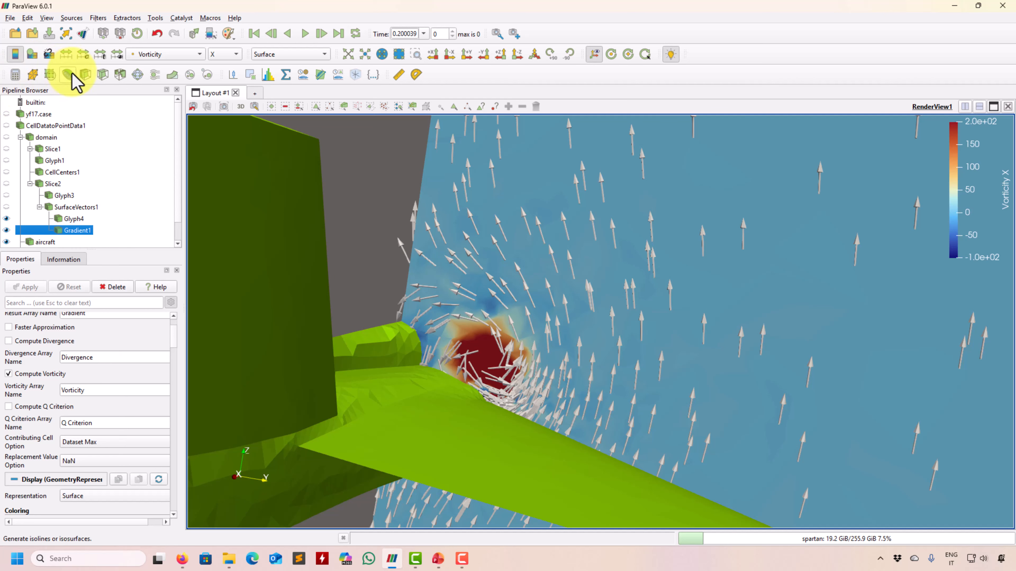
Widen the vorticity colour range to -100–500, then hide Glyph4 and Gradient1.
left_click(84, 55)
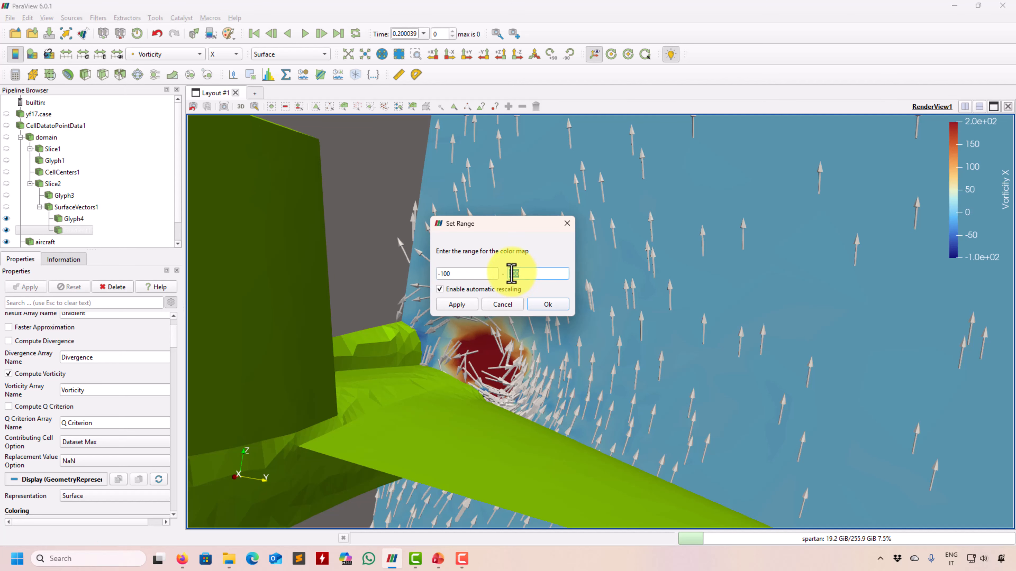
key("Return")
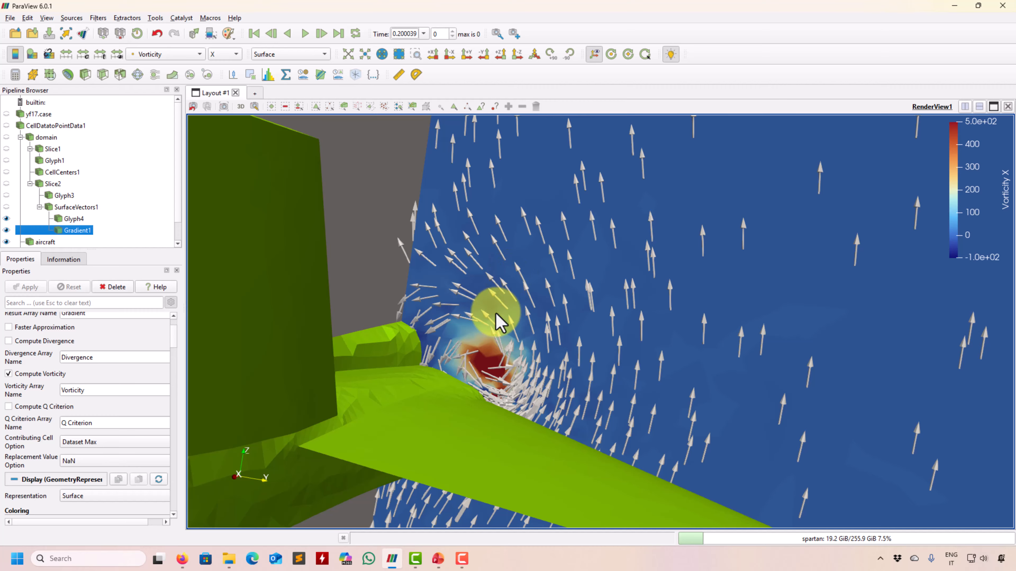
scroll(494, 374, "up", 2)
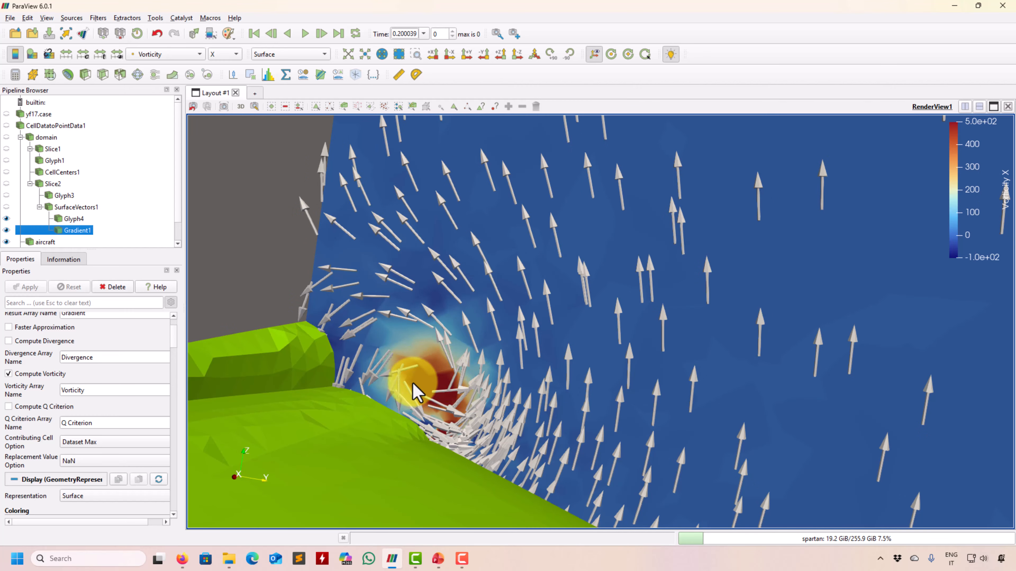
right_click_drag(445, 373, 500, 368)
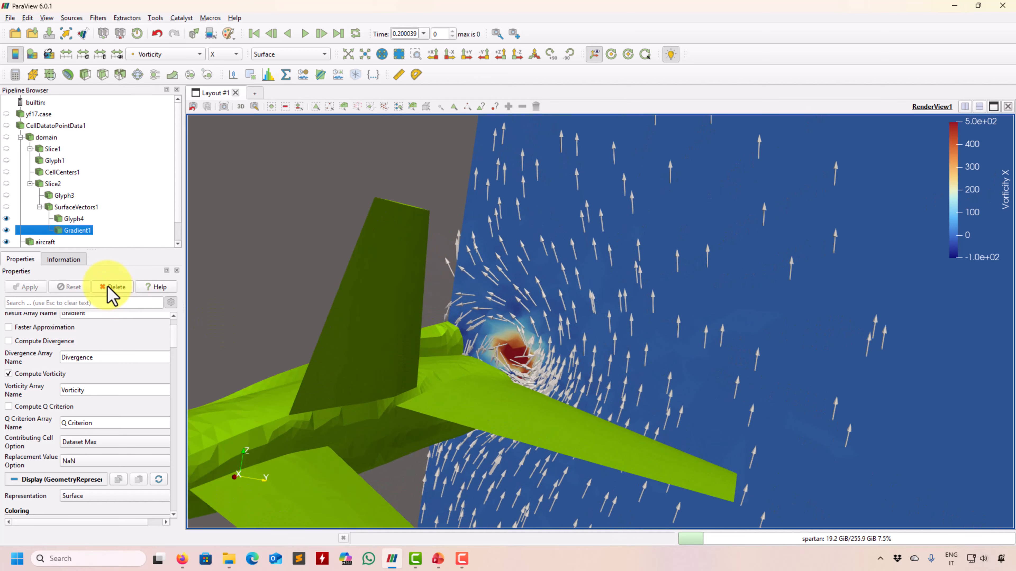
left_click(6, 219)
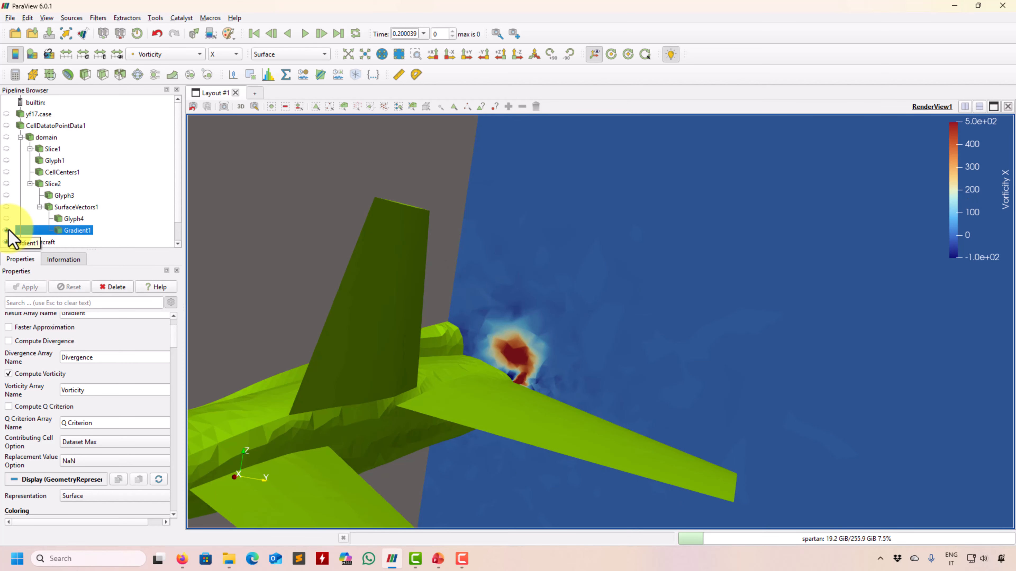
left_click(6, 231)
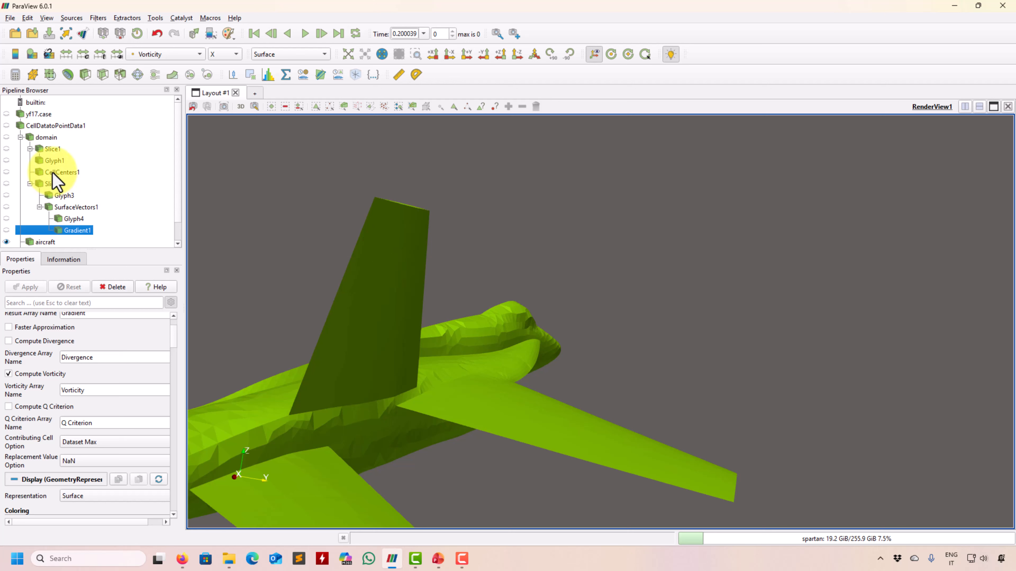
Add a Gradient2 filter on the whole domain with Compute Vorticity enabled, and apply it.
left_click(47, 137)
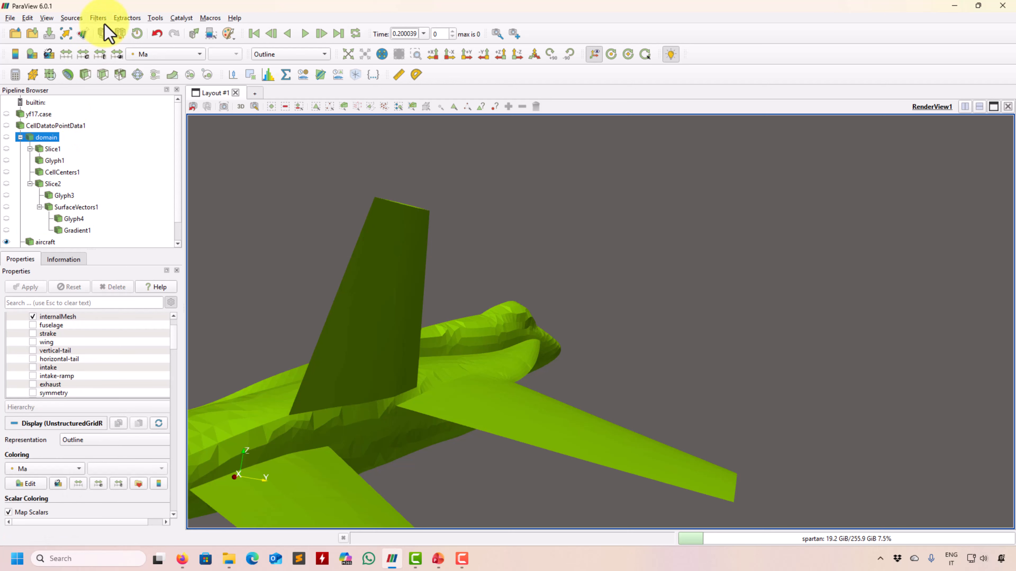
left_click(100, 18)
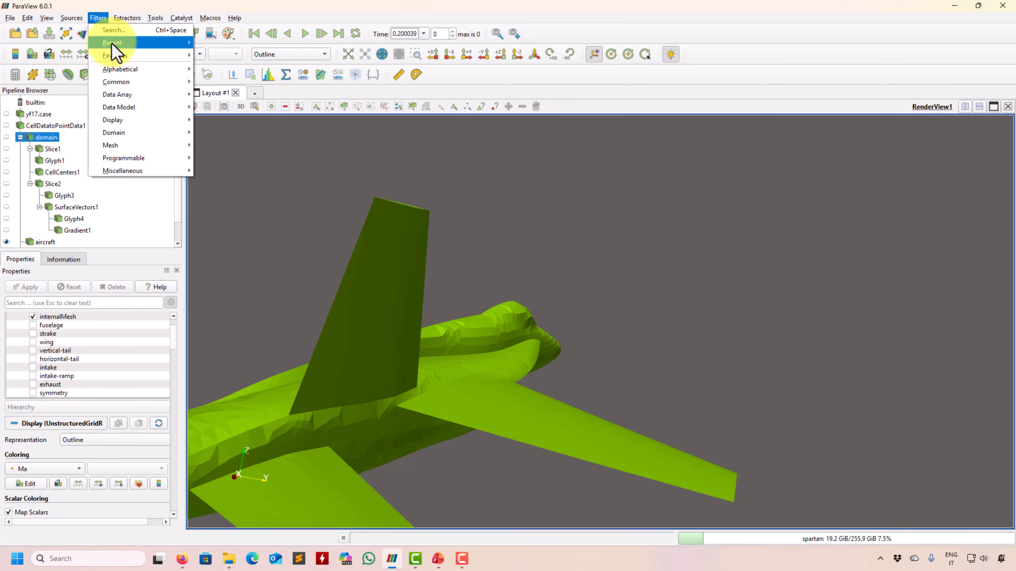
mouse_move(173, 46)
left_click(220, 43)
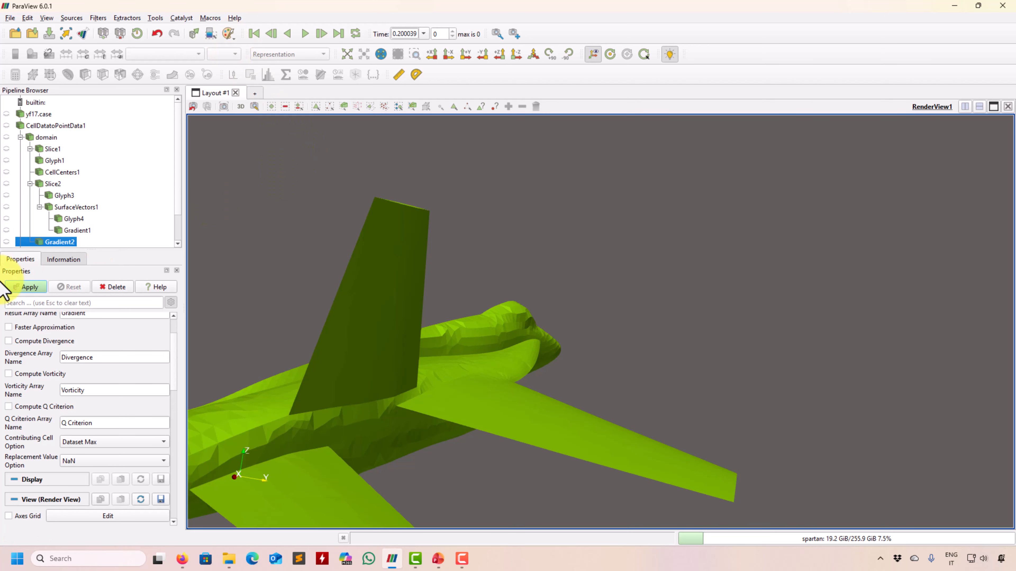
left_click_drag(176, 376, 181, 360)
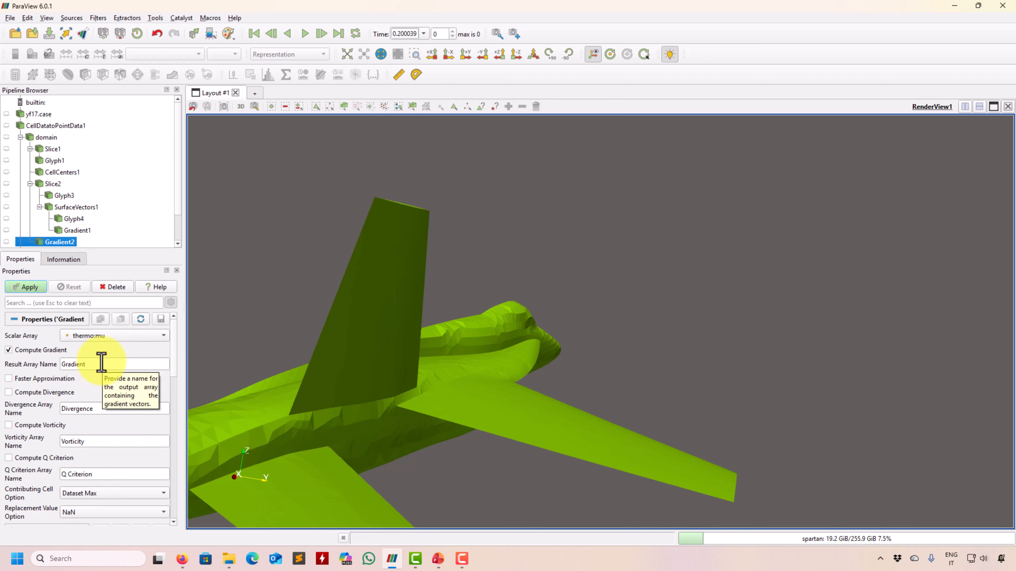
left_click(25, 425)
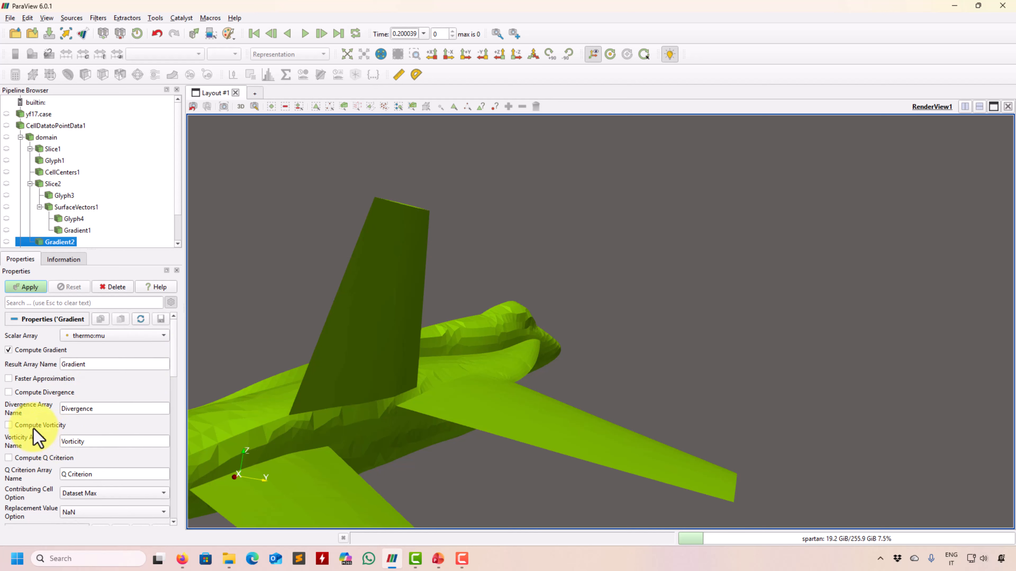
left_click(33, 290)
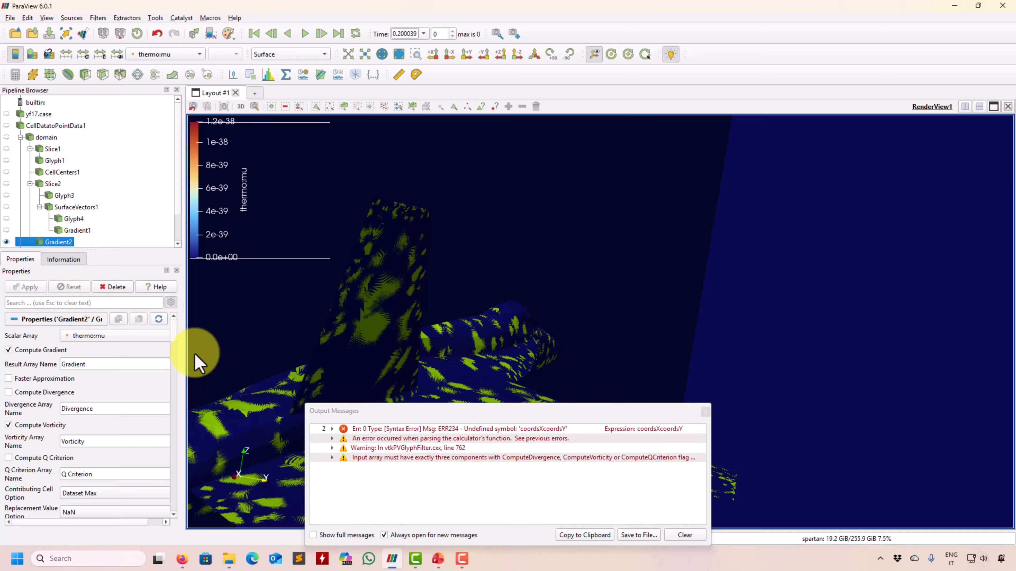
left_click(706, 412)
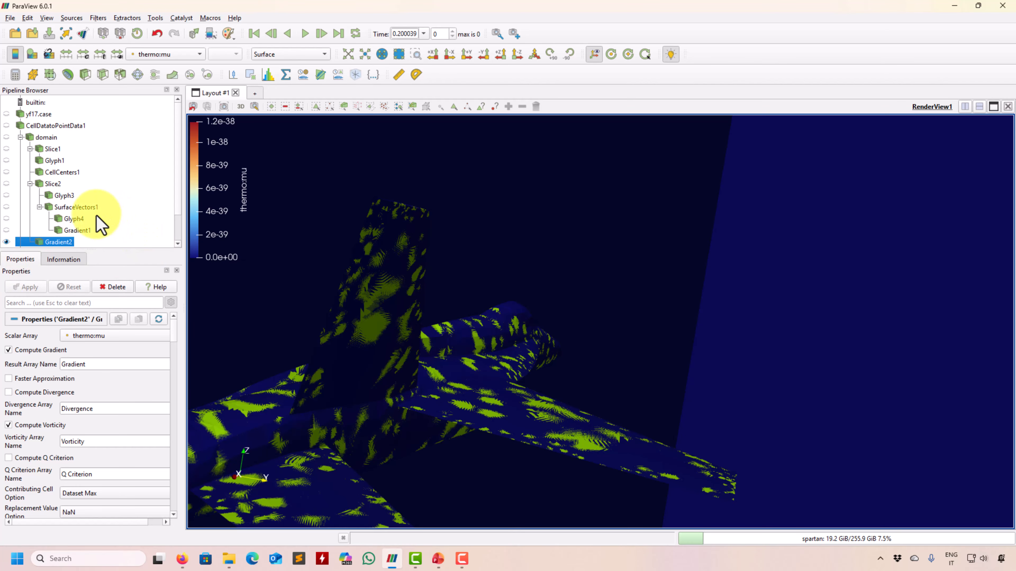
Delete the old Gradient1 filter and hide the Gradient2 result.
right_click(75, 232)
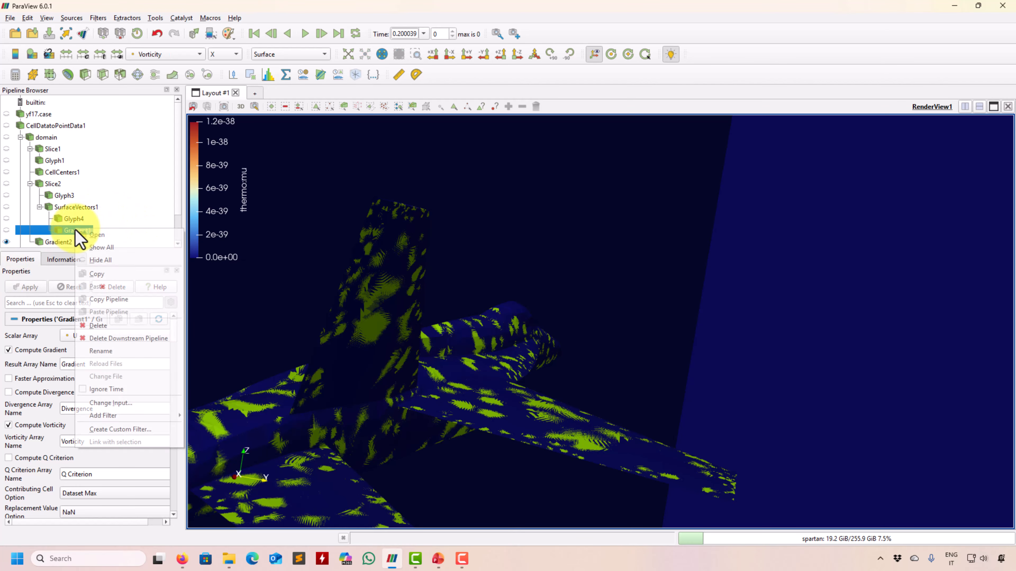
left_click(121, 327)
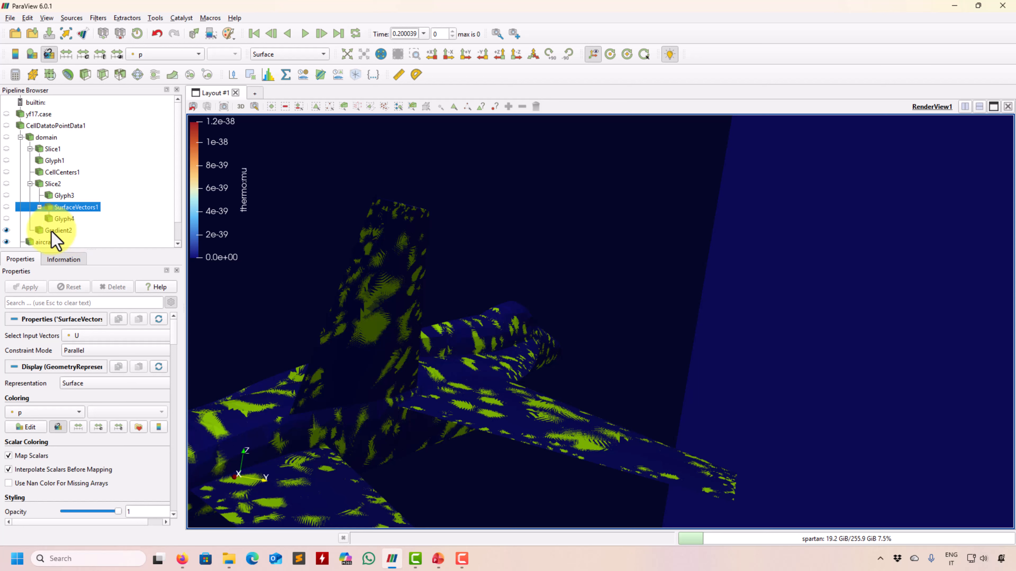
left_click(58, 231)
left_click(172, 54)
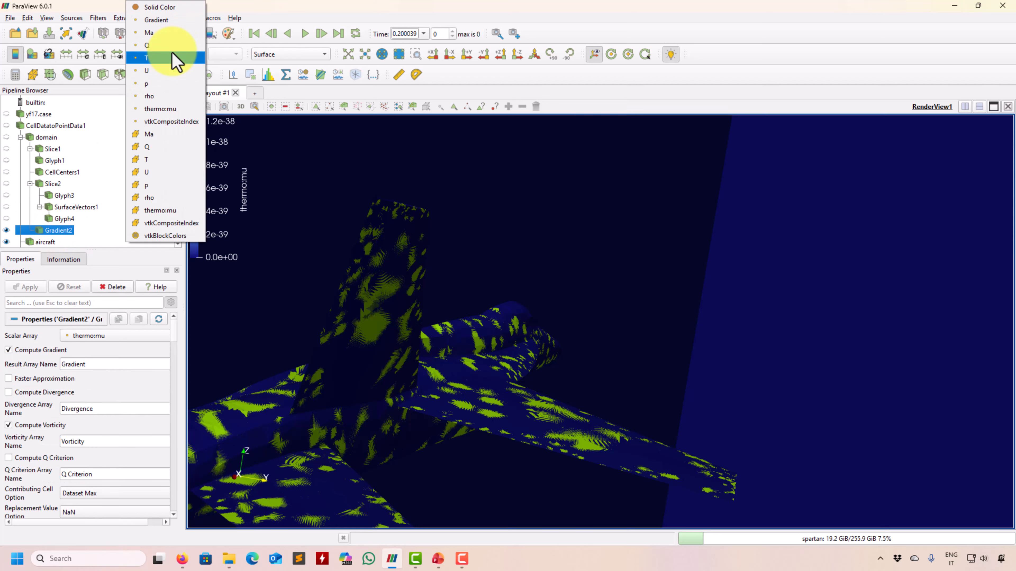
left_click(583, 64)
scroll(53, 229, "down", 2)
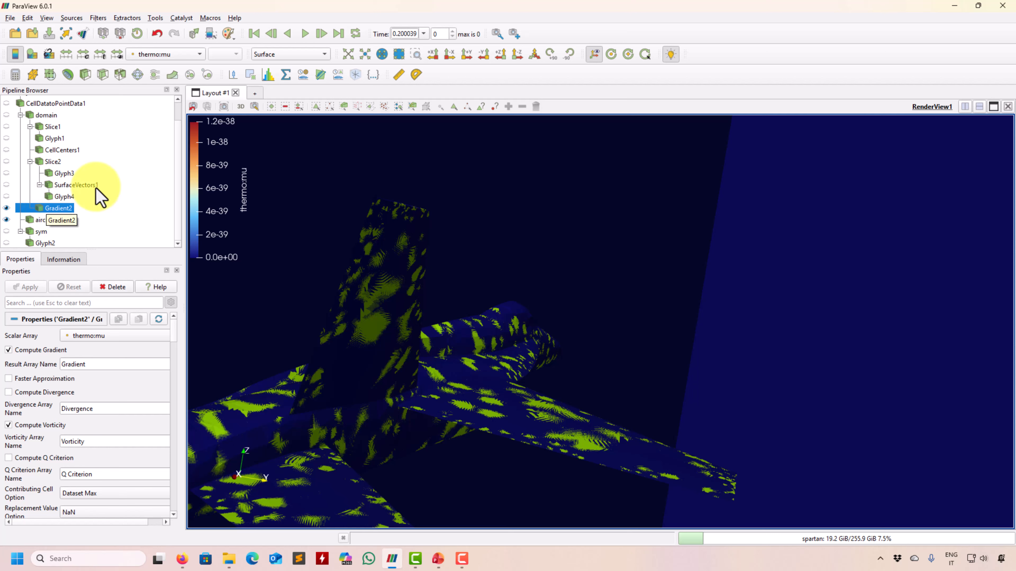
left_click(6, 208)
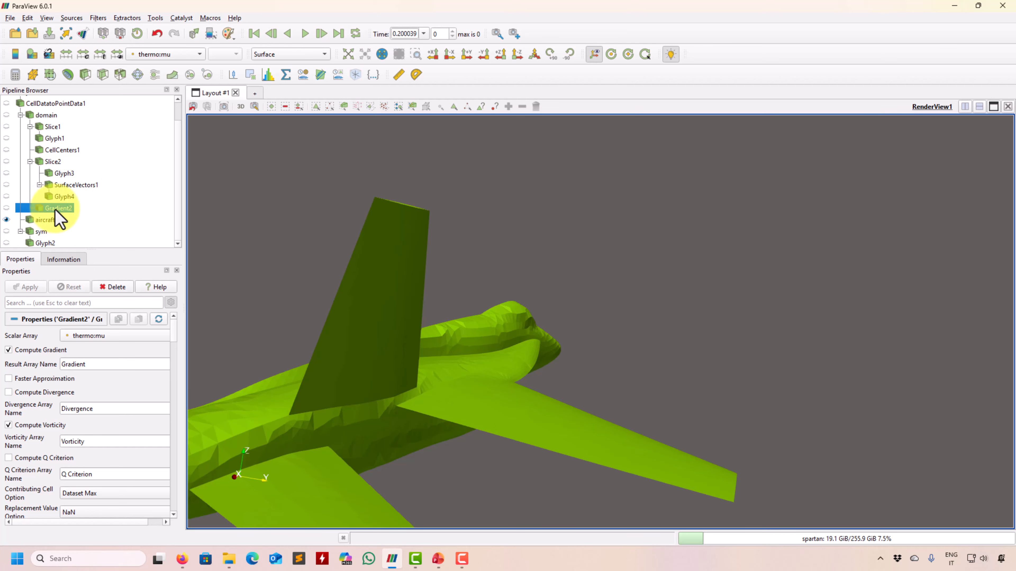
Add a Contour filter under Gradient2 and check its contour-by array list.
left_click(68, 75)
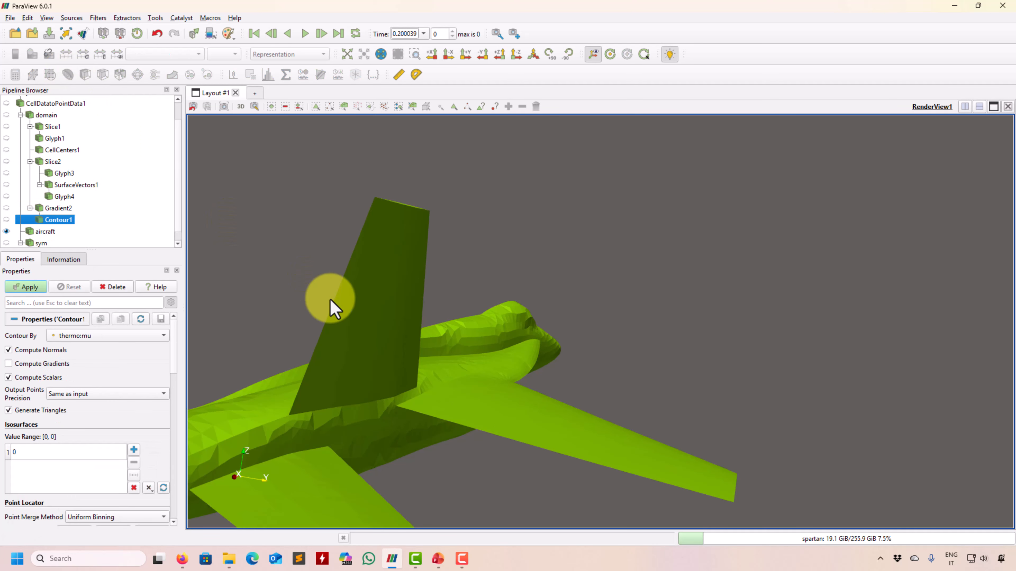
left_click(128, 339)
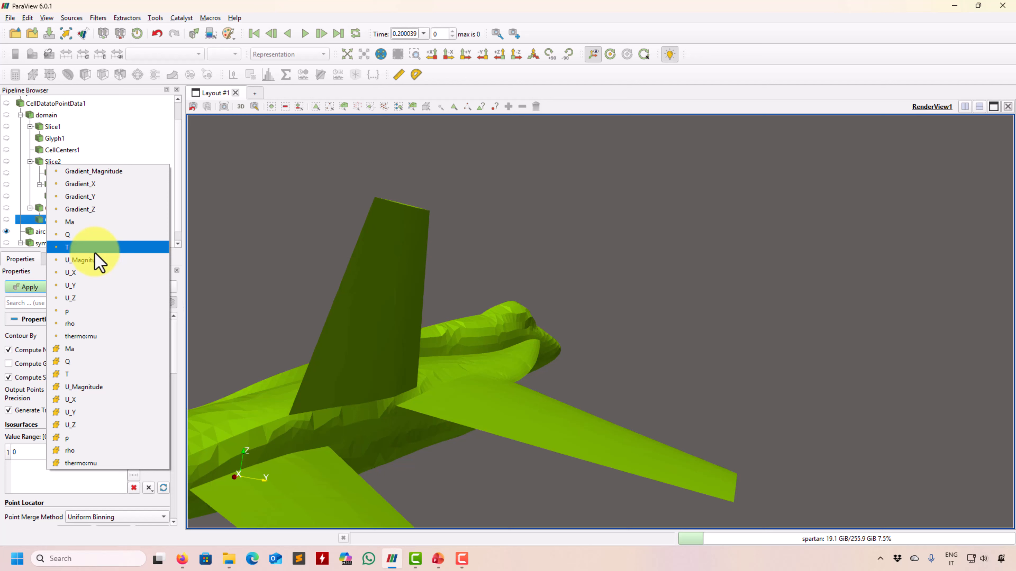
key("Escape")
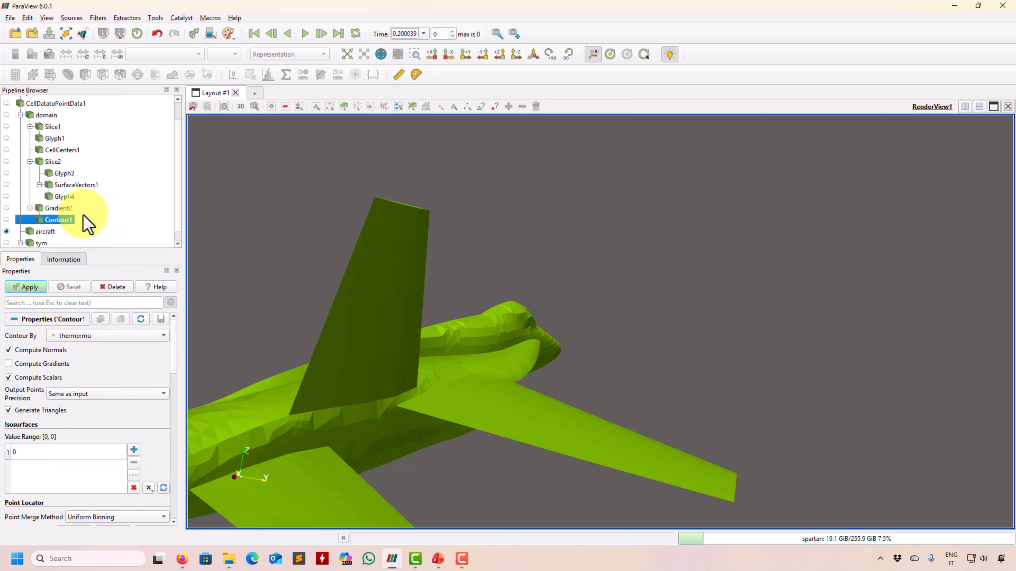
Delete the Contour1 filter from under Gradient2.
left_click(72, 208)
left_click(168, 54)
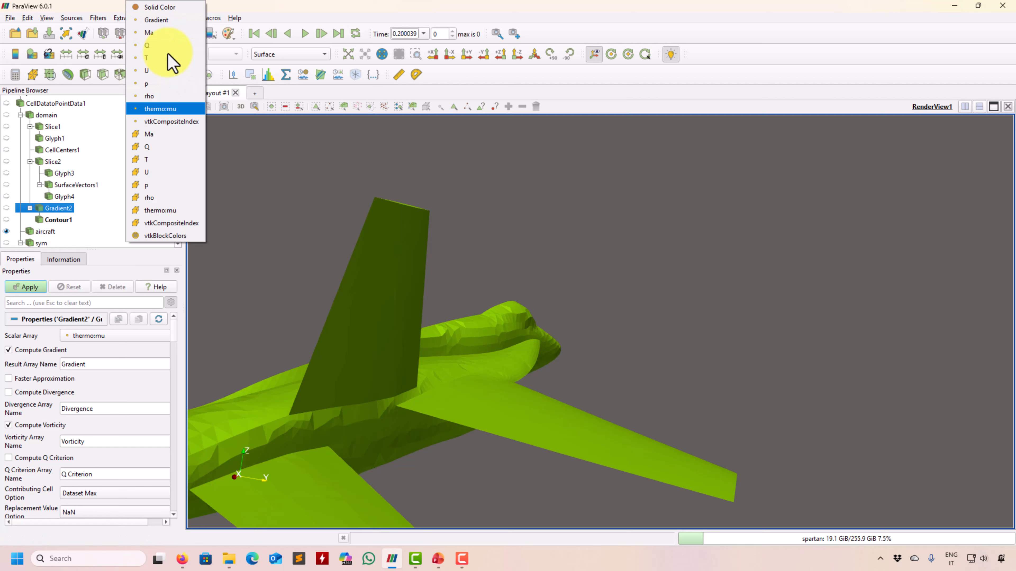
key("Escape")
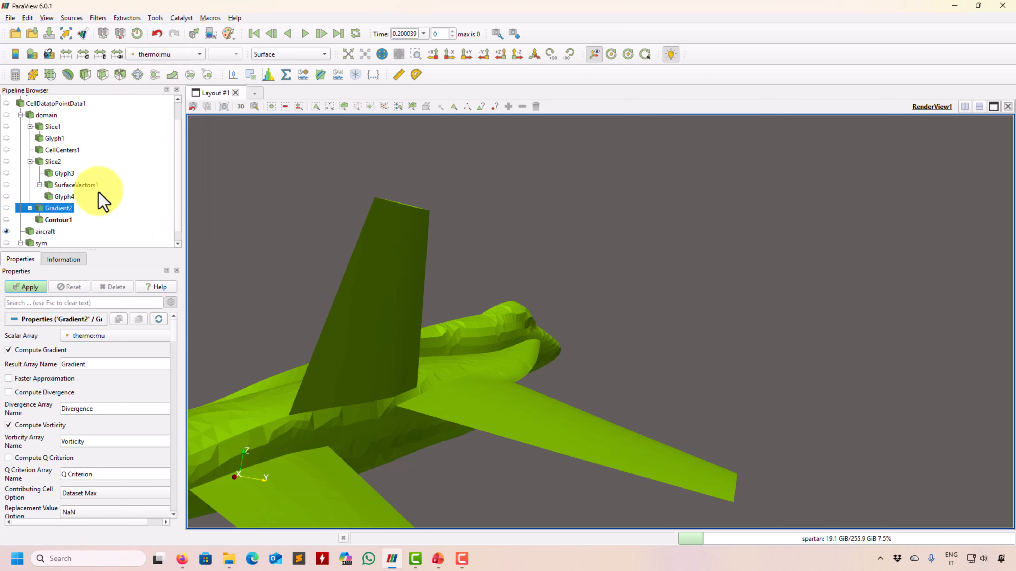
left_click(56, 220)
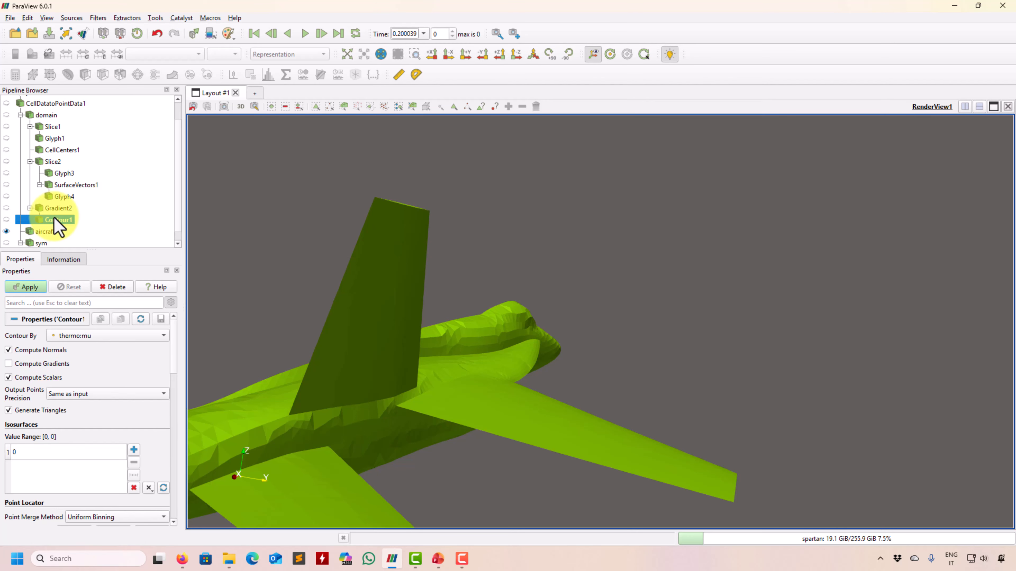
left_click(118, 289)
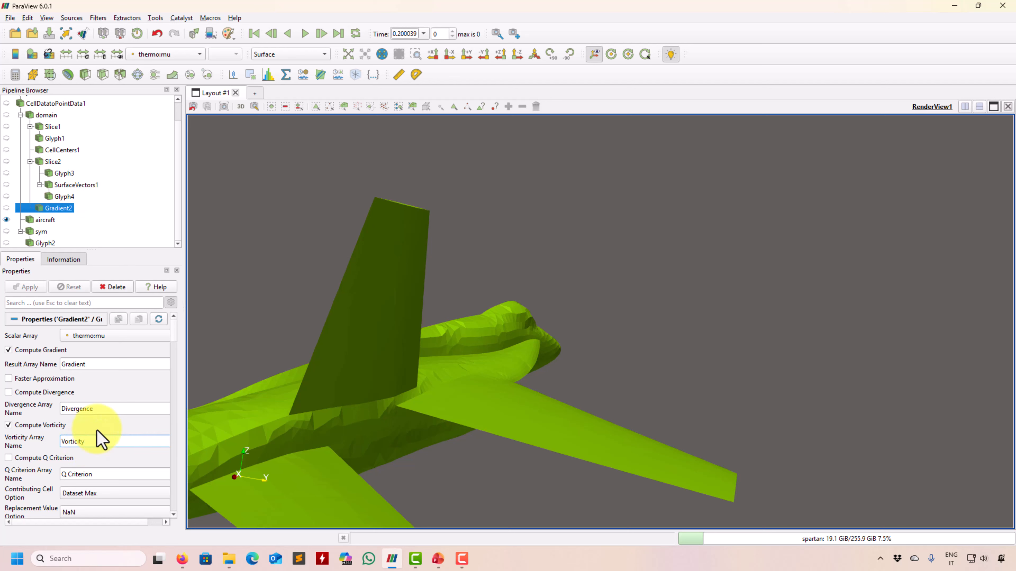
Name Gradient2's outputs Gradient1 and Vorticity1 and set its scalar array to U.
type("1")
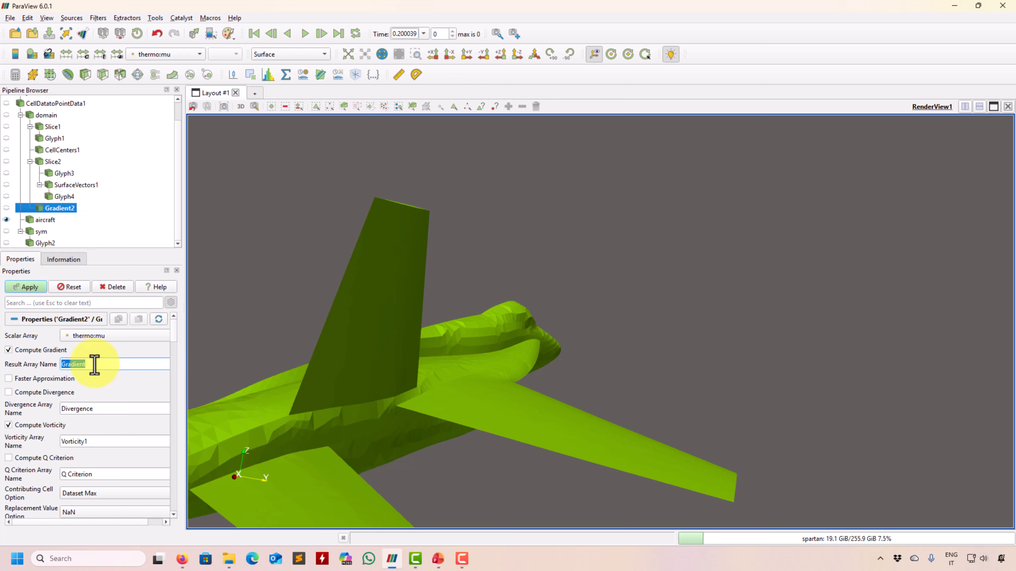
left_click(100, 336)
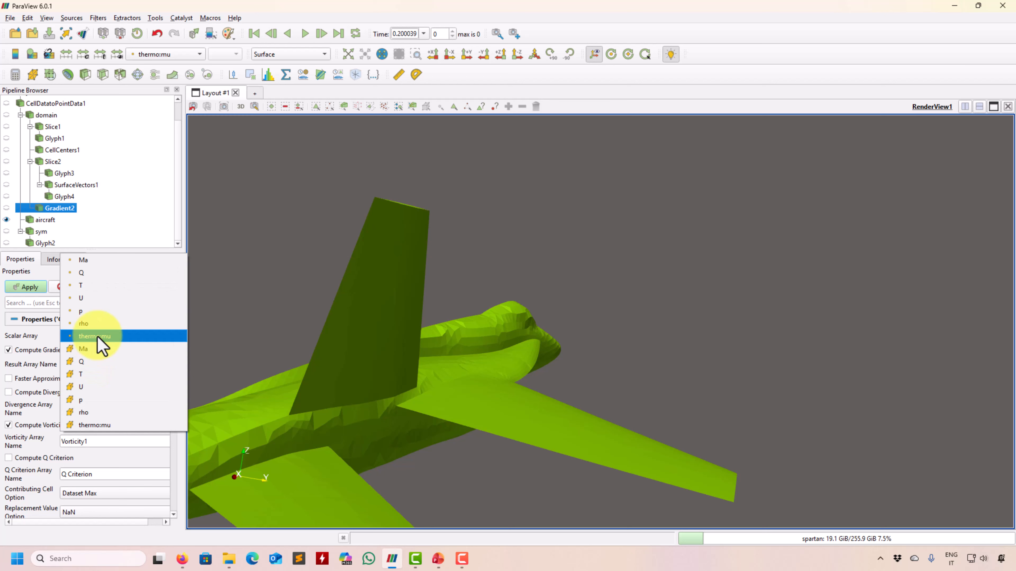
left_click(97, 302)
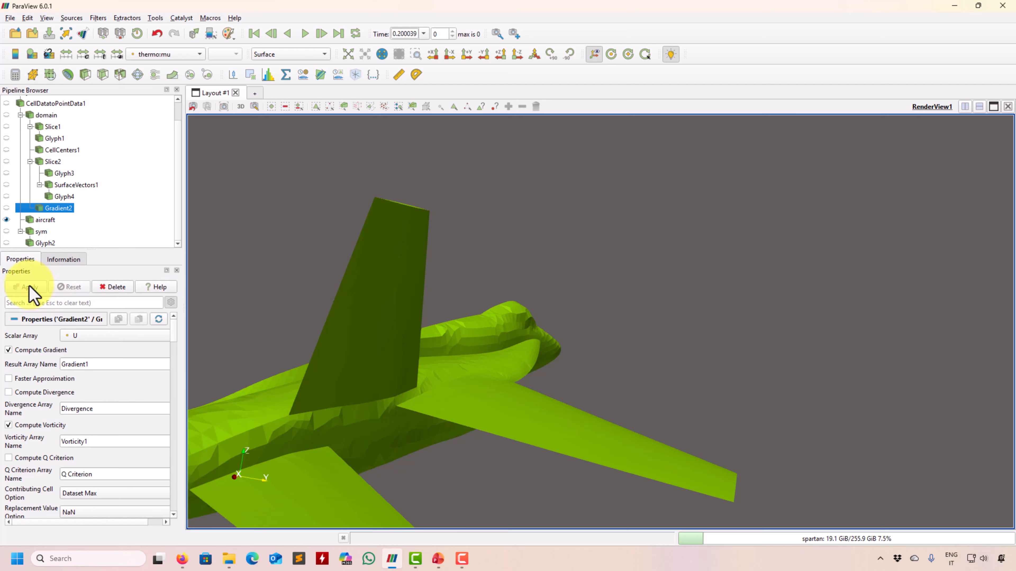
left_click(175, 54)
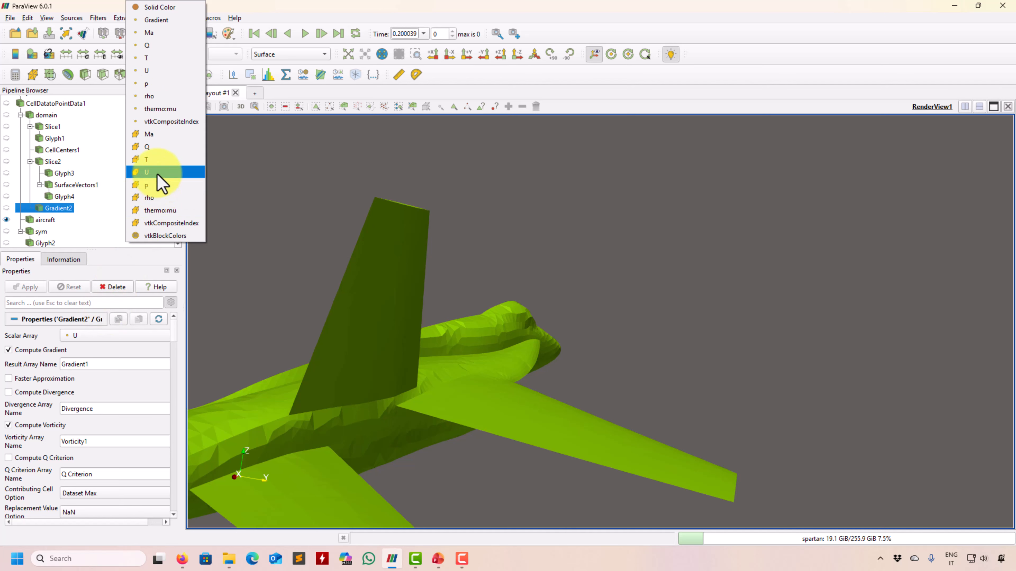
left_click(76, 226)
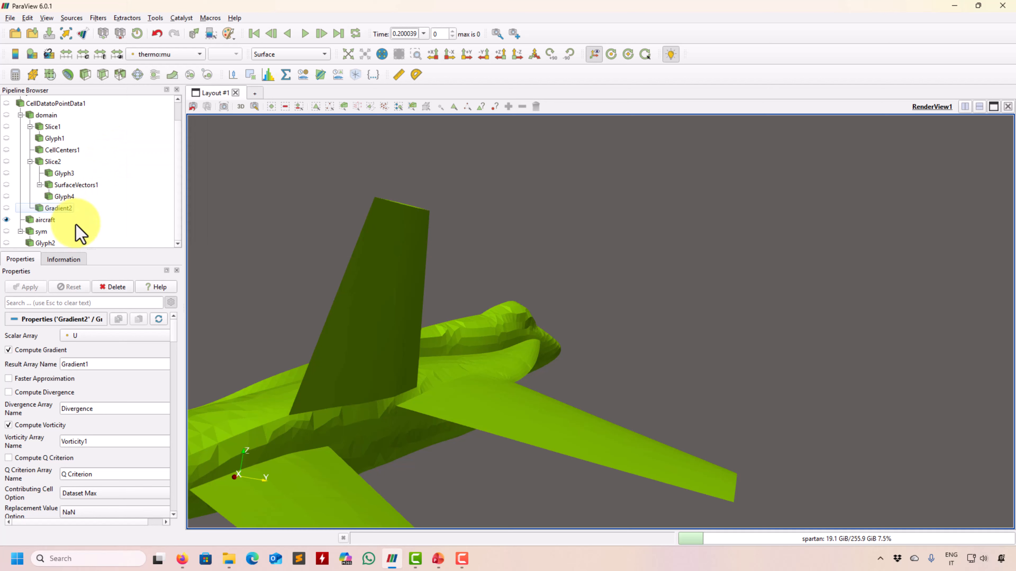
left_click(64, 209)
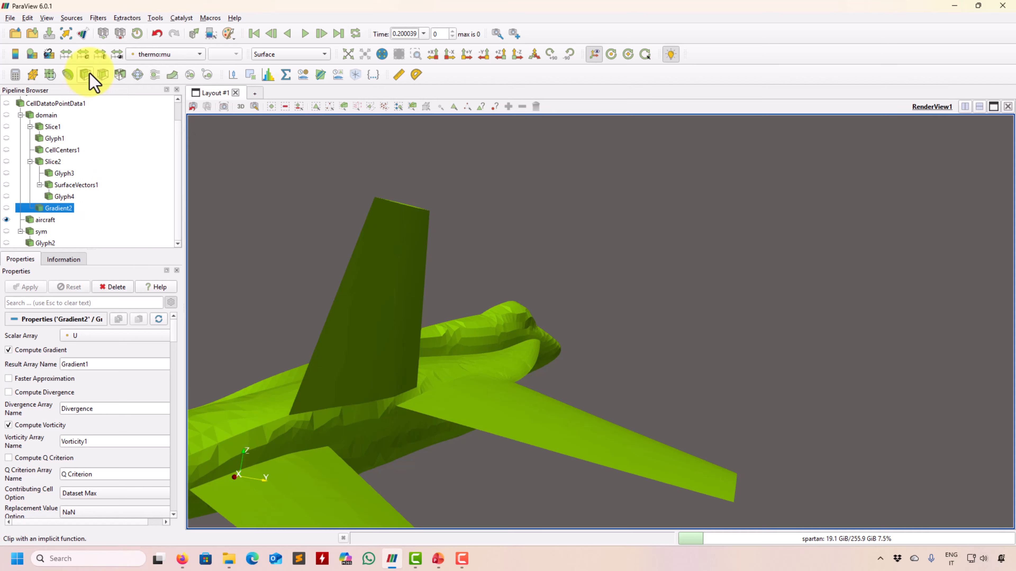
Add a Contour filter on Gradient2 with Compute Gradients turned on.
left_click(68, 75)
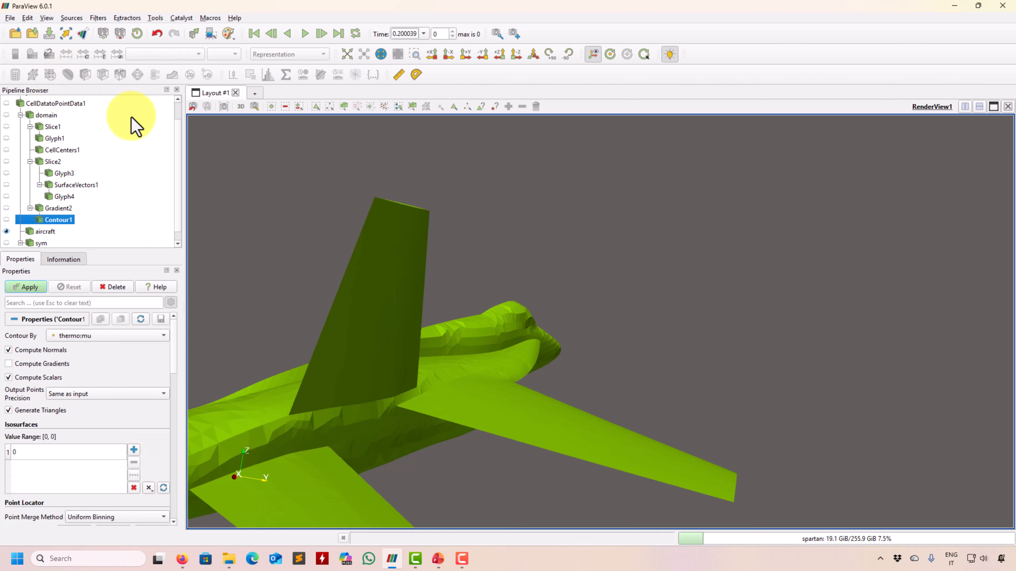
left_click(133, 337)
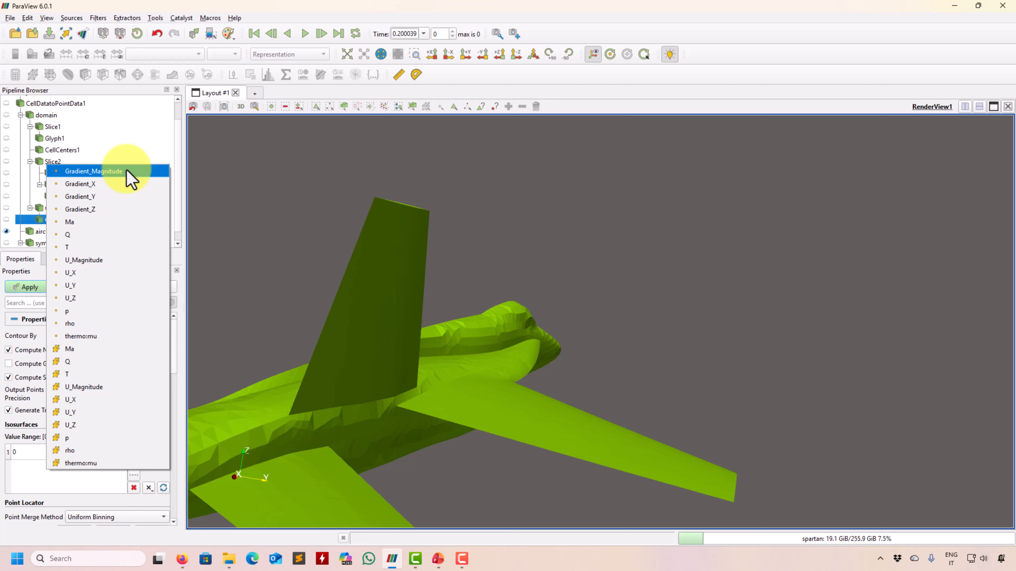
left_click(339, 210)
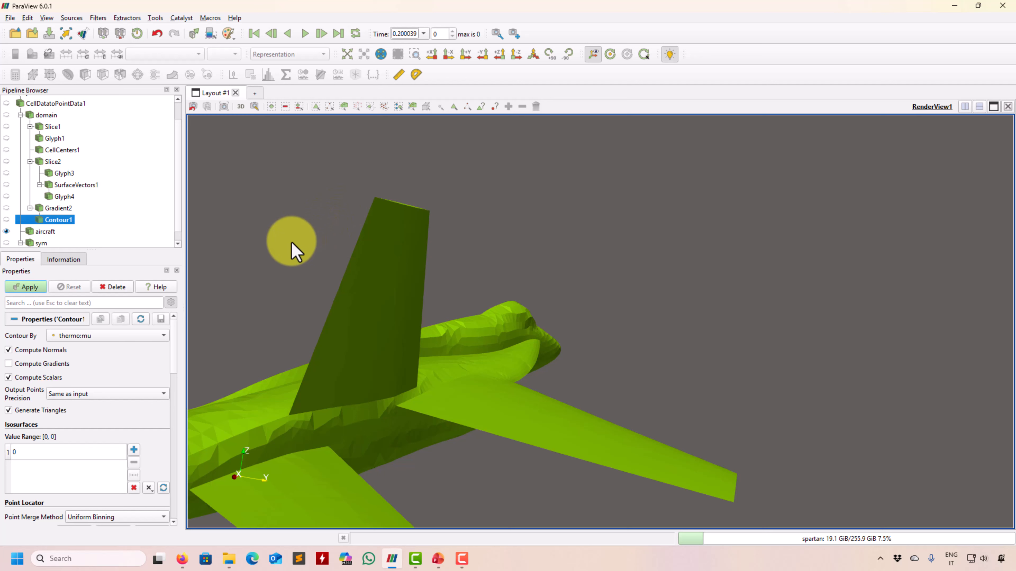
left_click(66, 364)
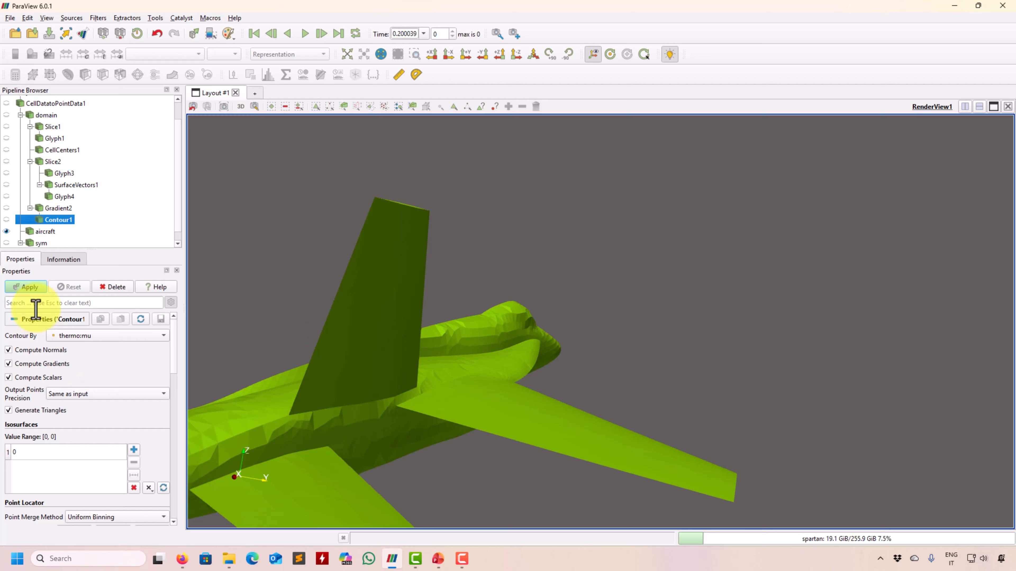
left_click(80, 337)
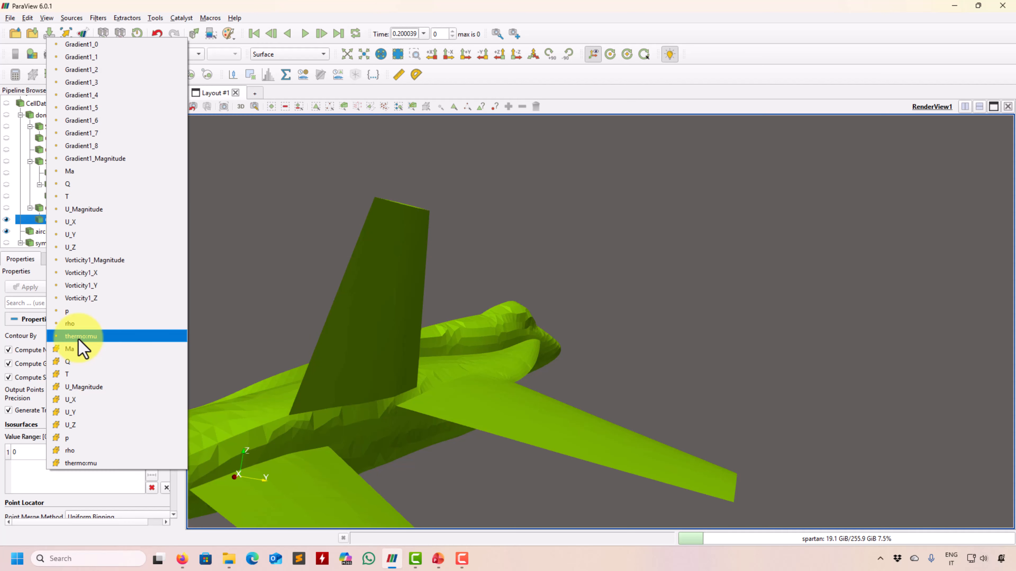
Contour by Vorticity1_Magnitude at an isovalue of 100 and apply.
left_click(117, 260)
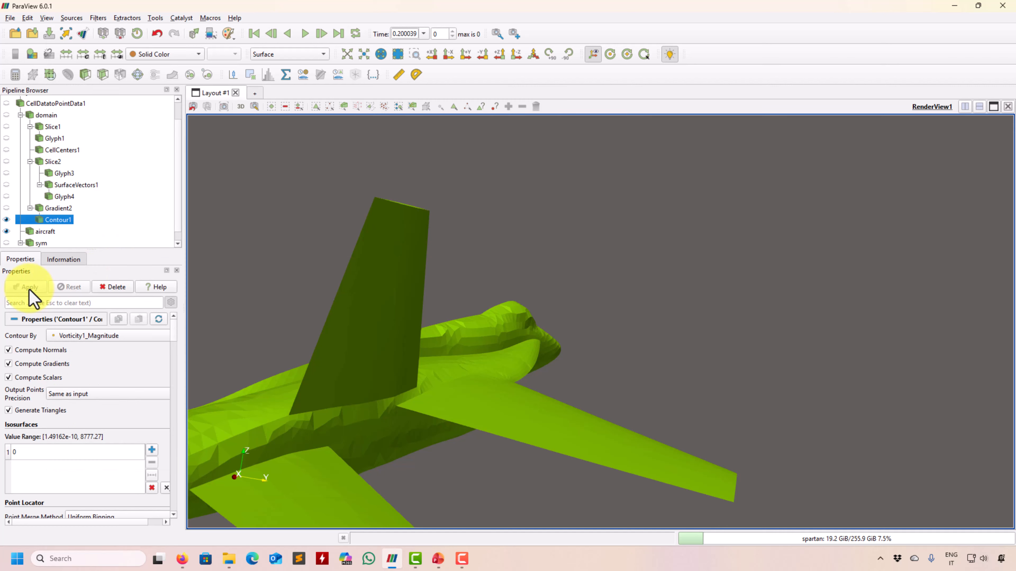
left_click(39, 453)
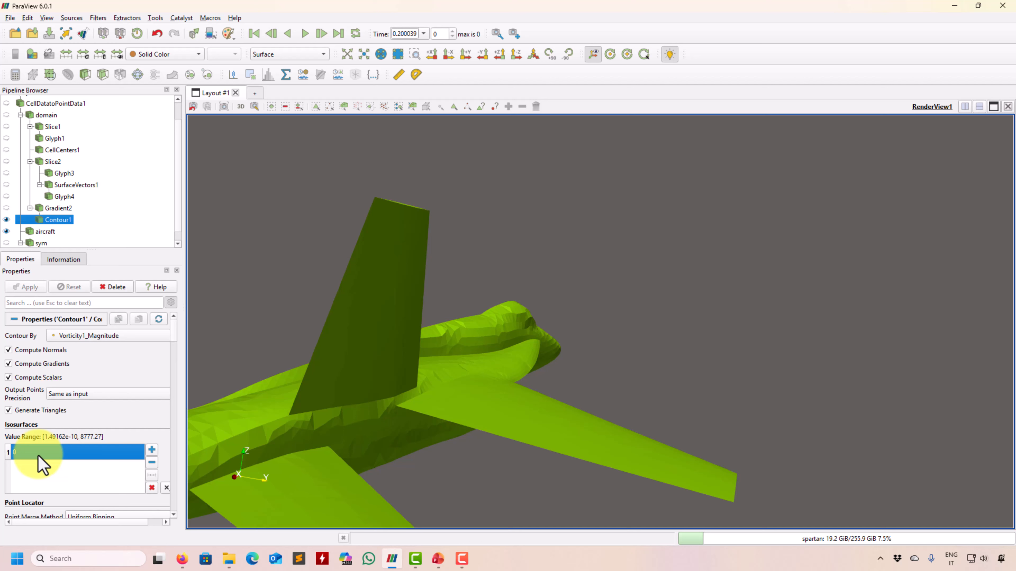
type("100")
key("Return")
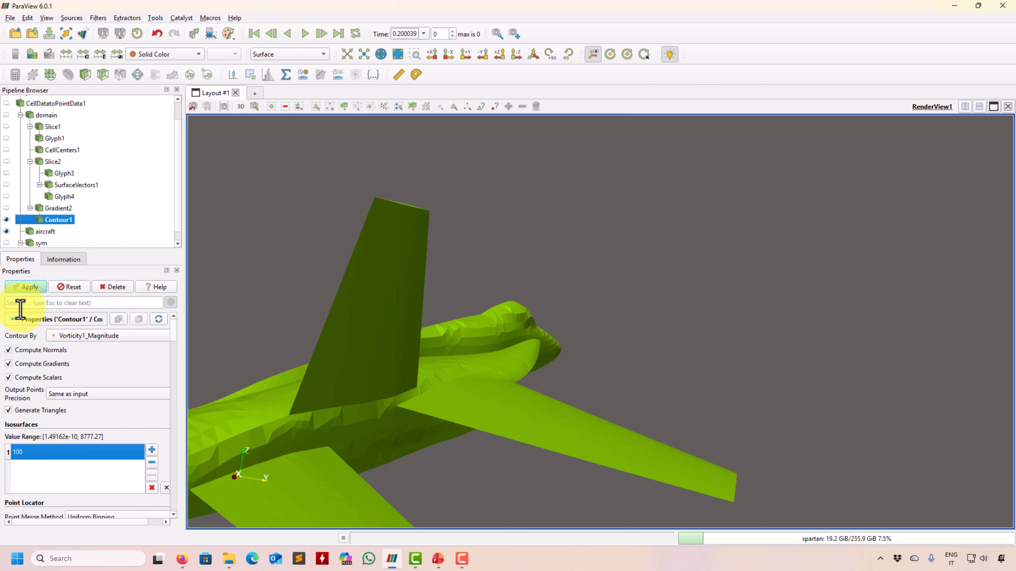
left_click(26, 288)
left_click_drag(419, 390, 547, 410)
Create a second render view and add Contour2 on Gradient2 by Q at 1000.
left_click(965, 106)
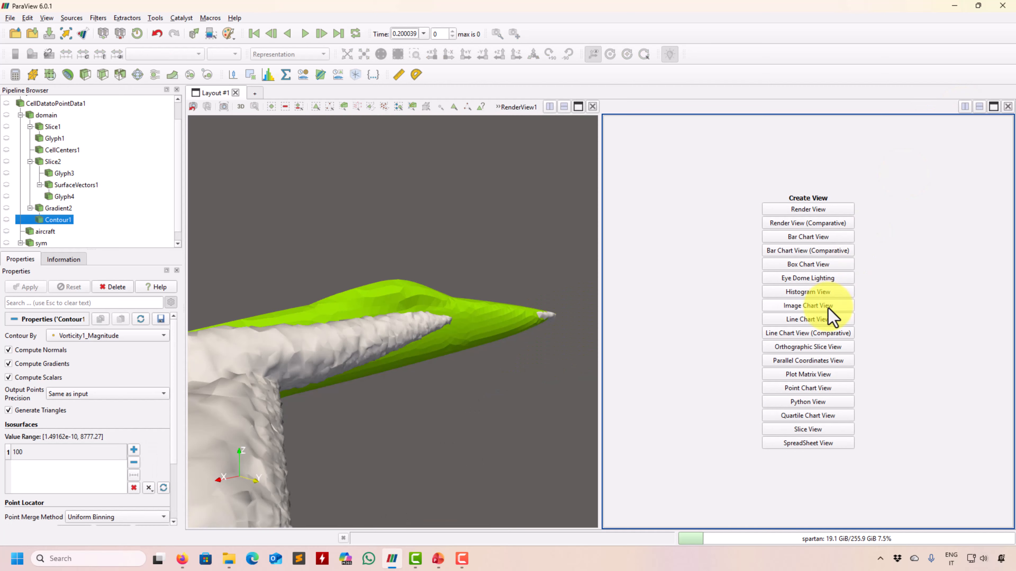
left_click(812, 211)
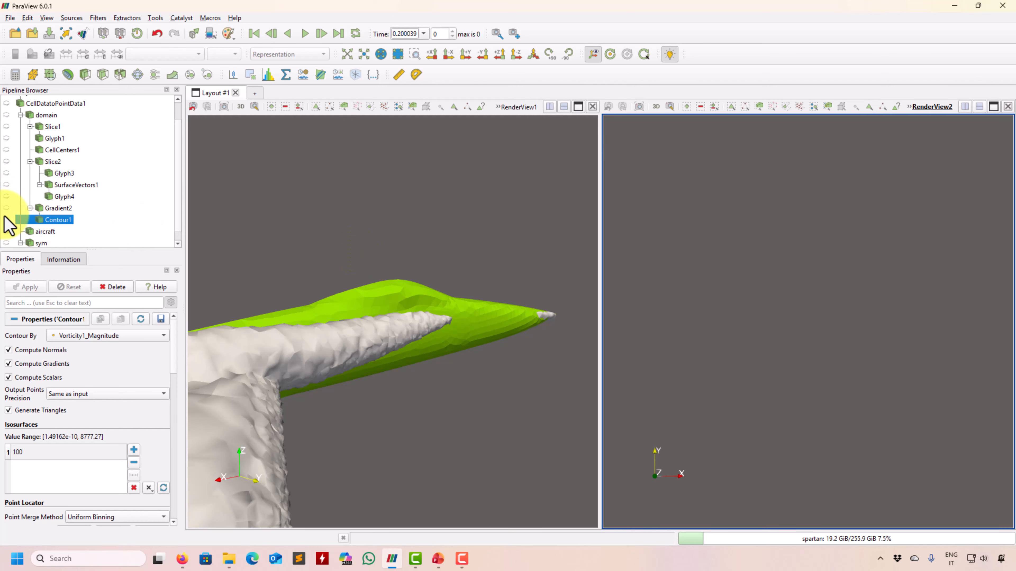
left_click(58, 208)
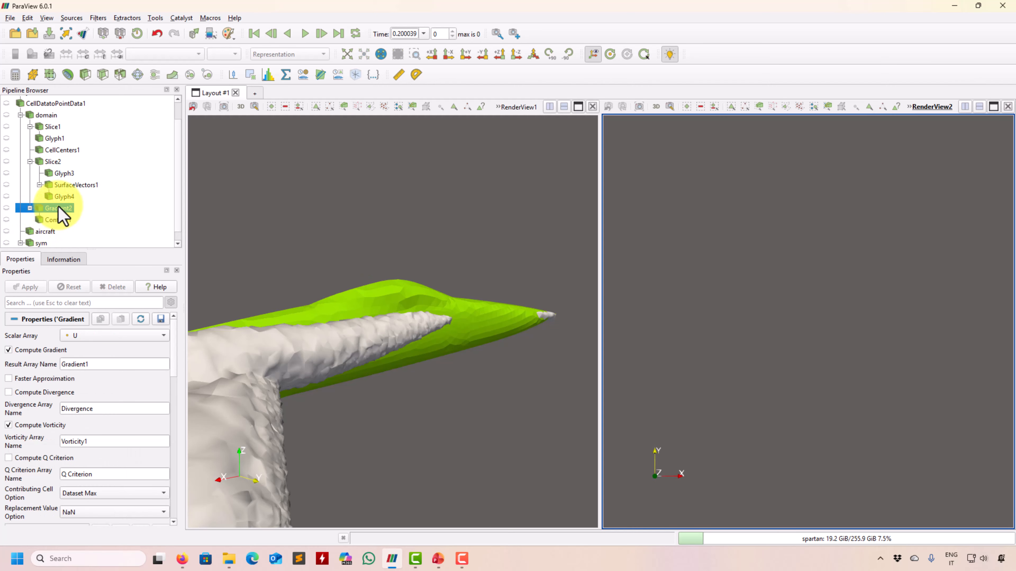
left_click(68, 76)
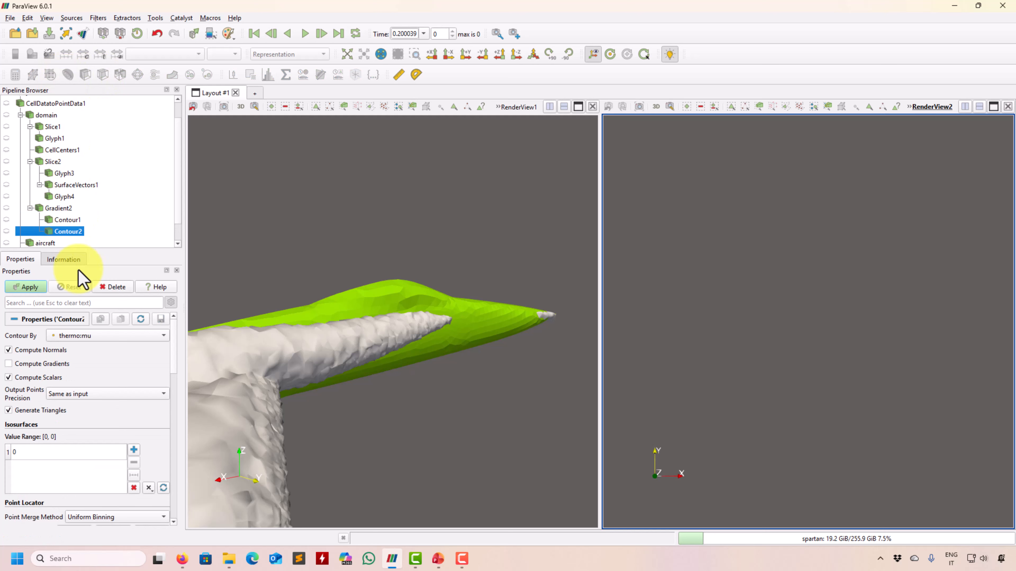
left_click(107, 336)
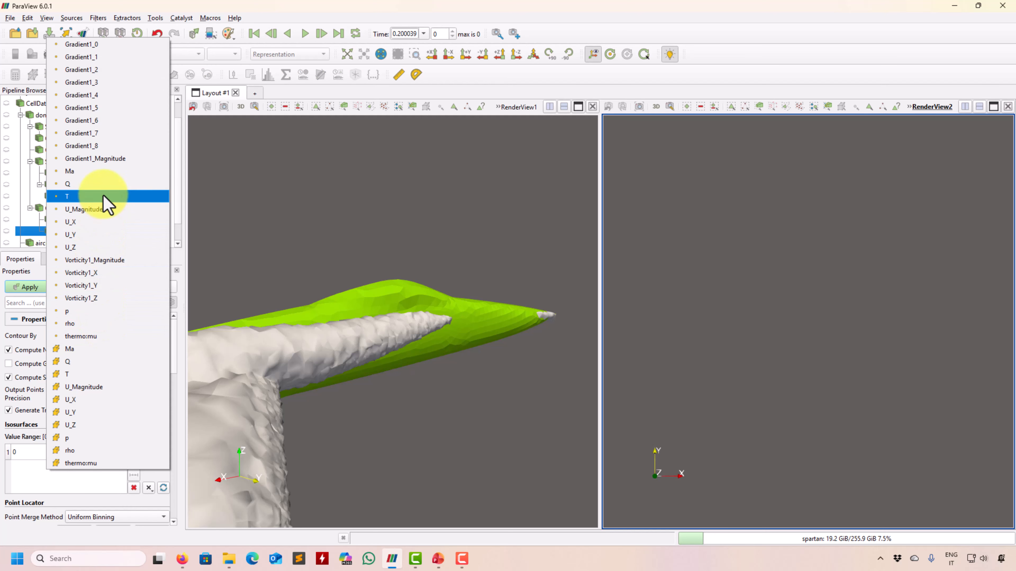
left_click(96, 184)
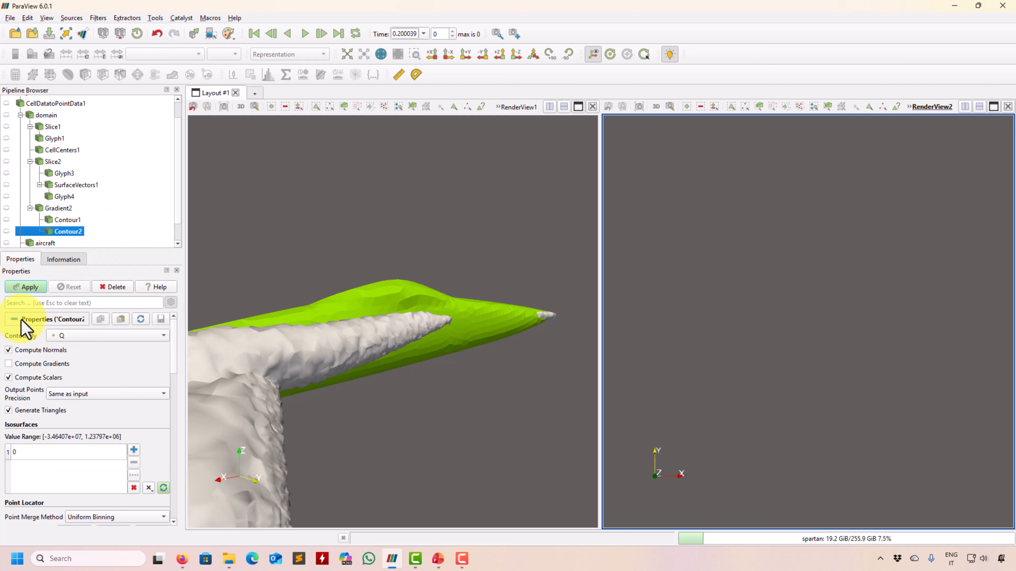
double_click(68, 456)
type("1000")
key("Return")
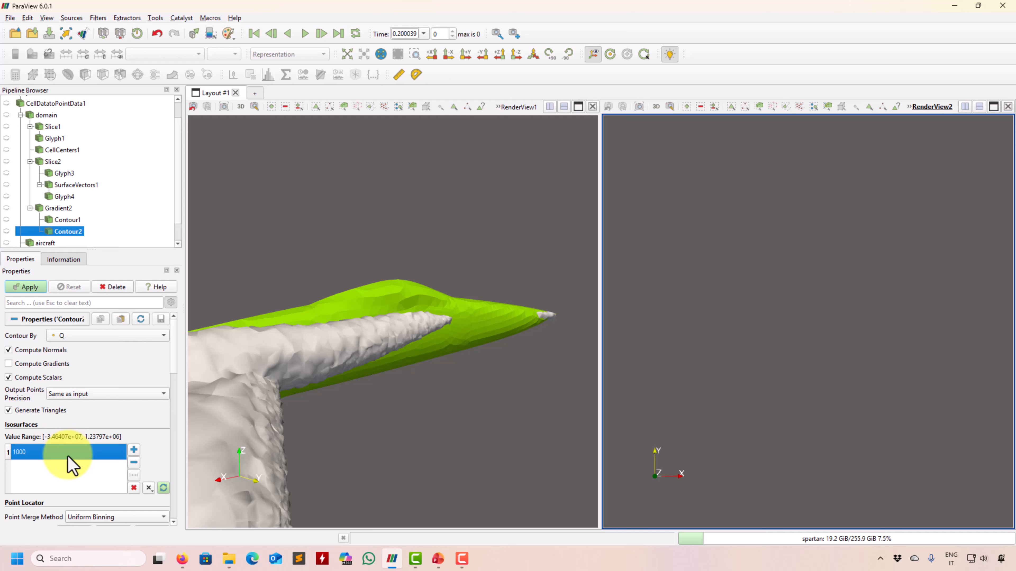
left_click(36, 288)
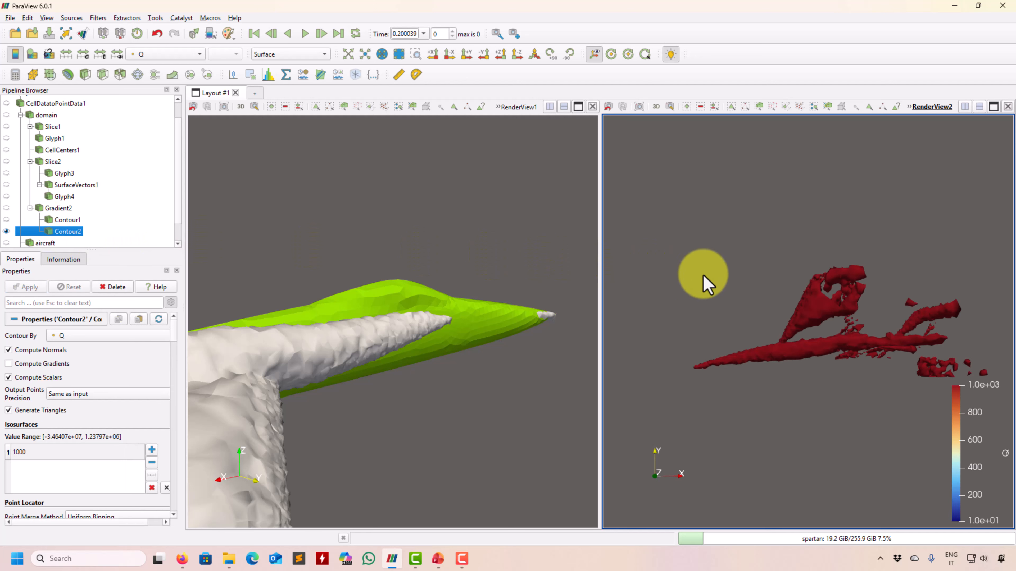
Link RenderView1's camera to RenderView2 and rotate both views together.
left_click_drag(703, 275, 482, 258)
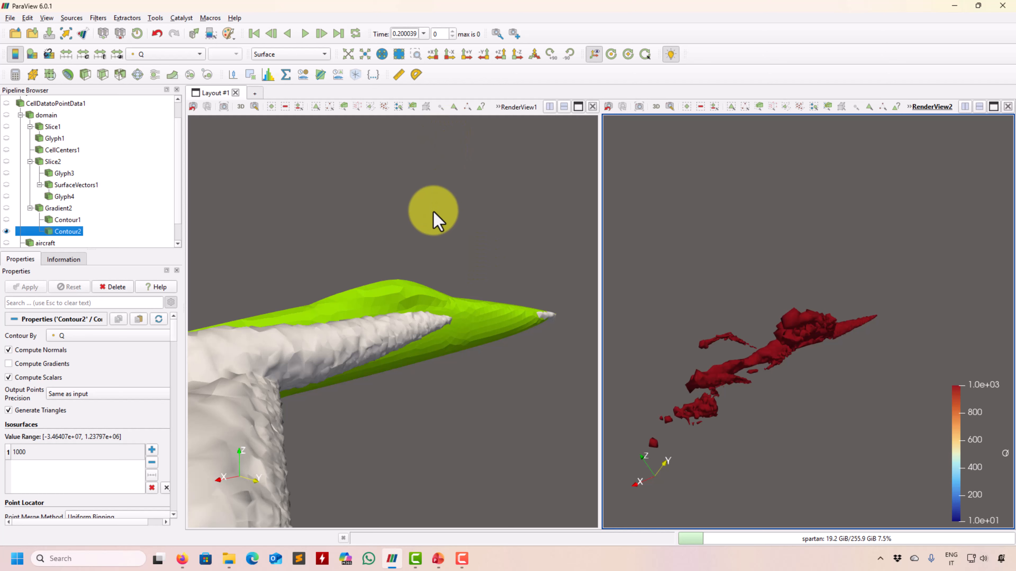
right_click(434, 211)
left_click(451, 226)
left_click(658, 248)
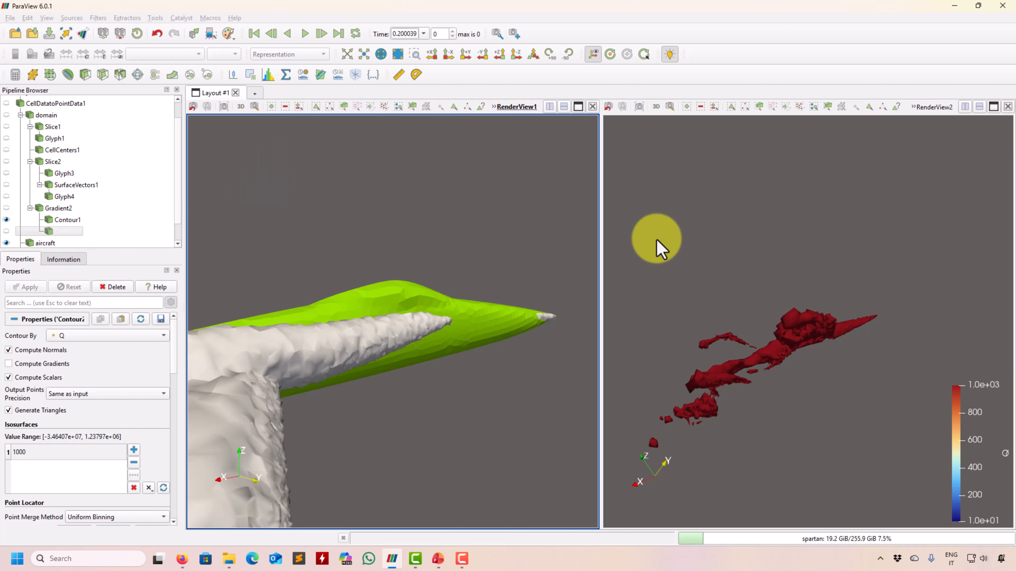
left_click_drag(370, 456, 258, 217)
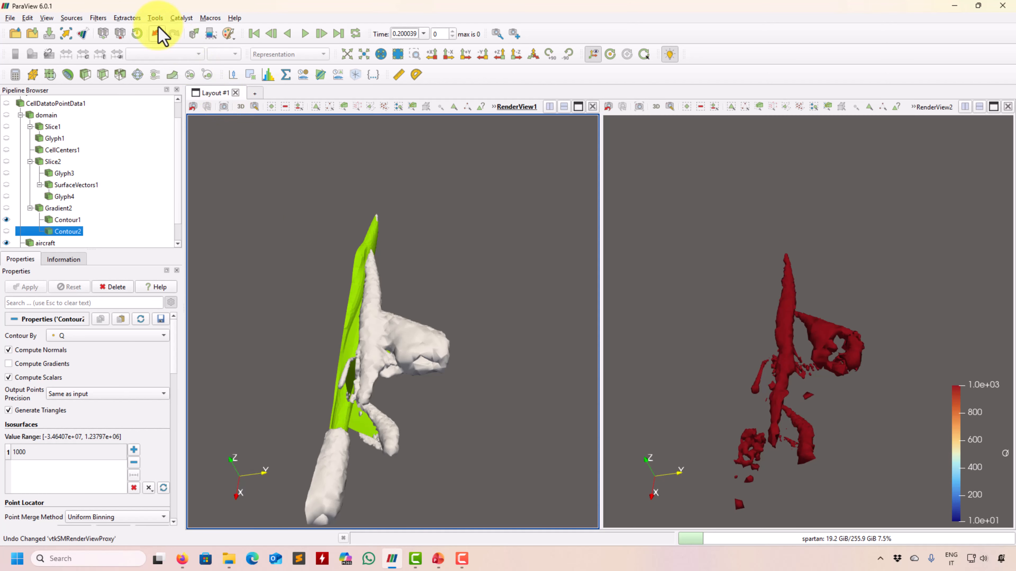
Verify CameraLink0 between RenderView1 and RenderView2 in Manage Links, then orbit both views.
left_click(155, 18)
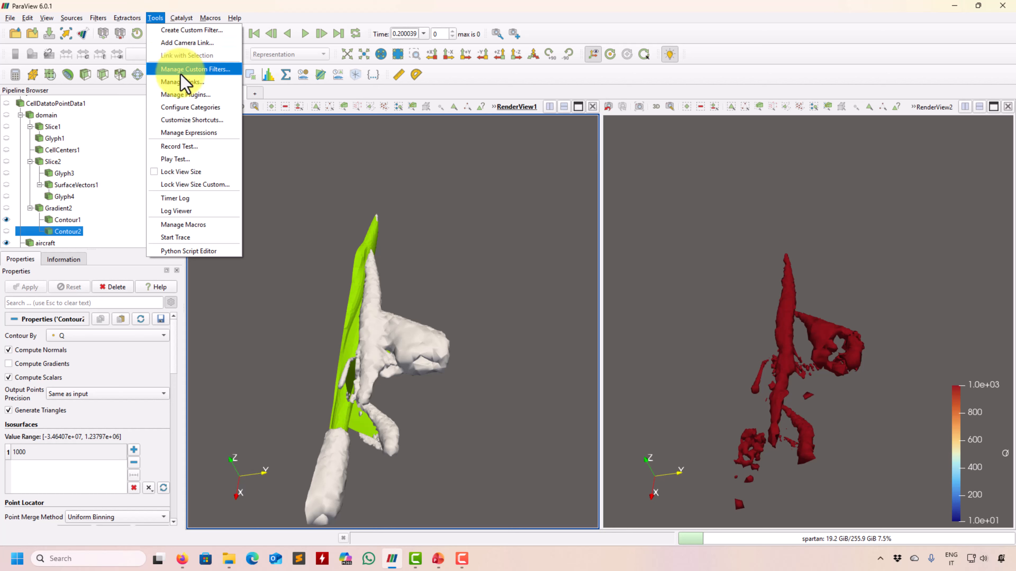
left_click(182, 81)
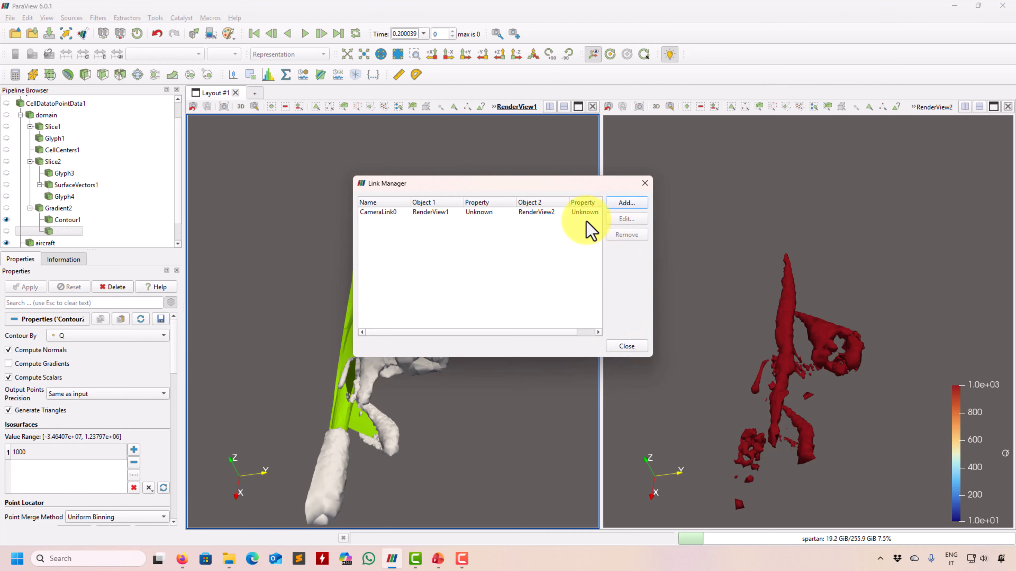
left_click(582, 213)
left_click(630, 346)
left_click_drag(431, 378, 411, 307)
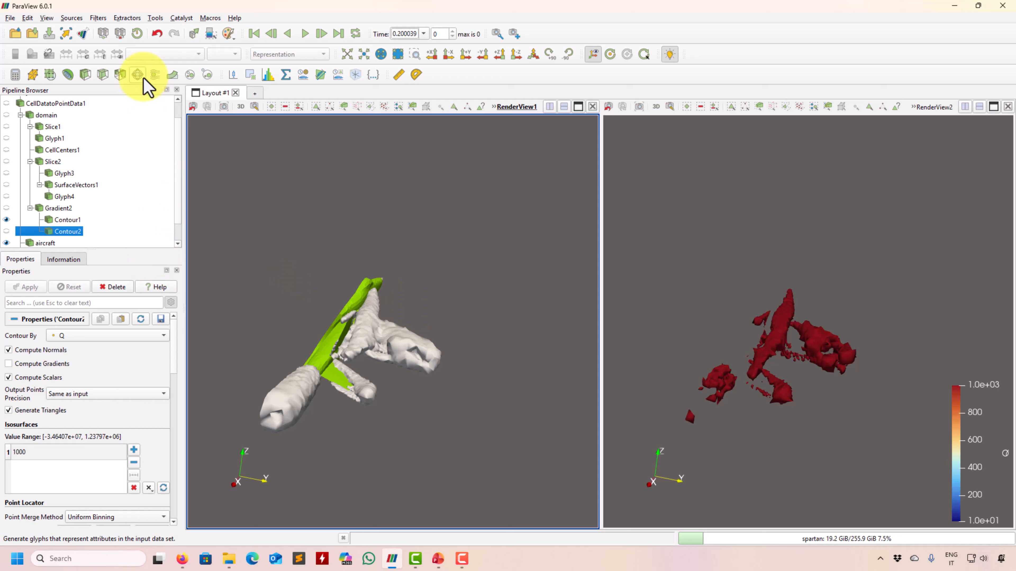
scroll(98, 219, "down", 1)
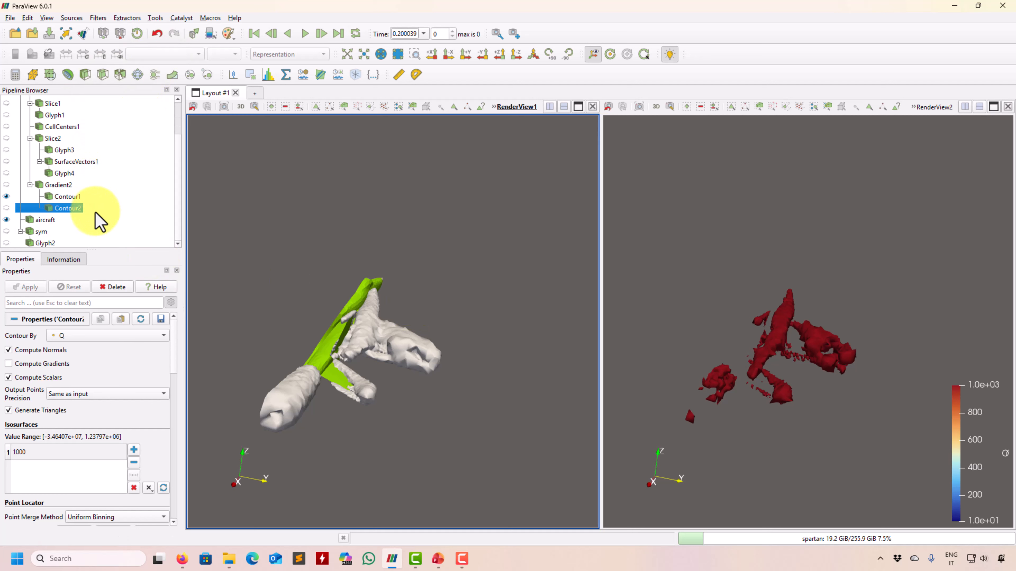
In the second view, colour Contour2's Q-criterion isosurfaces with a plain solid colour.
left_click(675, 287)
left_click(152, 52)
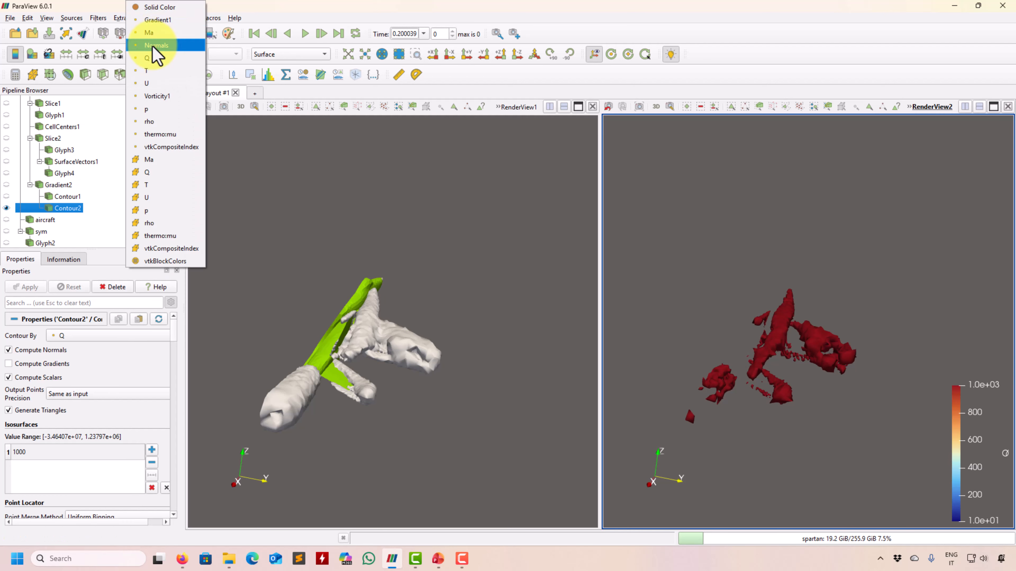
left_click(170, 17)
scroll(427, 220, "up", 2)
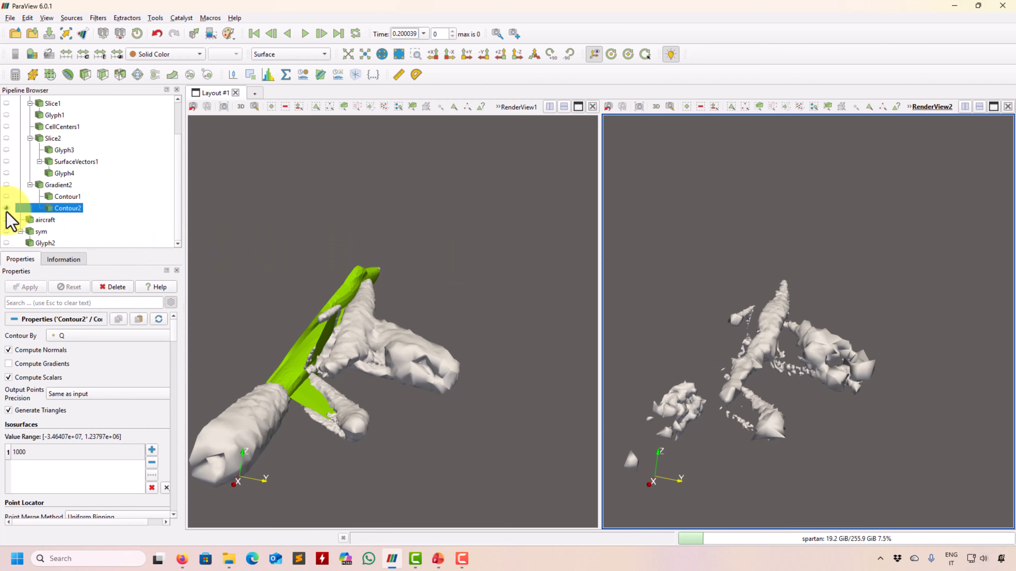
Show the aircraft in the second view in solid lime green (#aaff00).
left_click(6, 219)
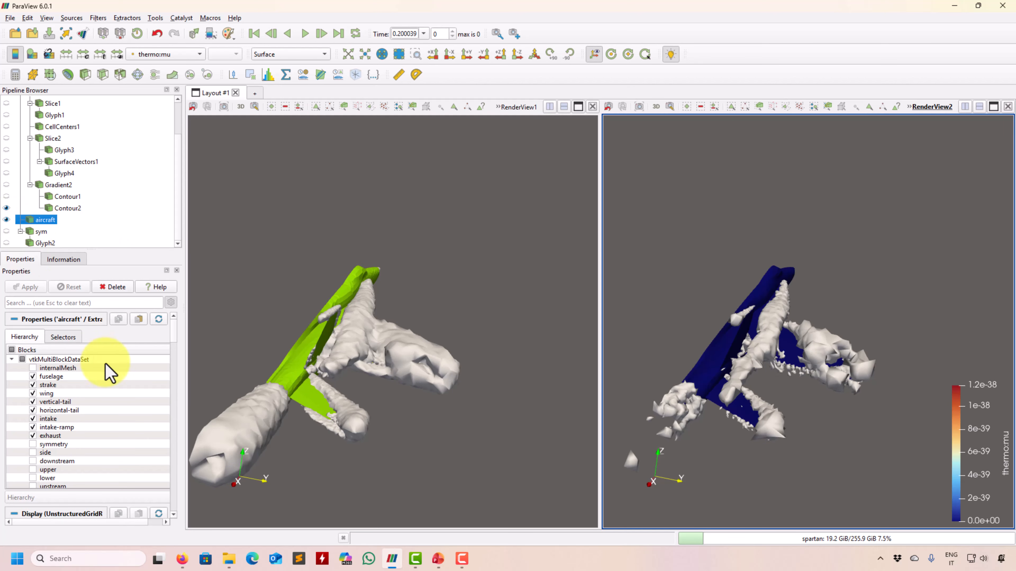
left_click(168, 56)
left_click(170, 8)
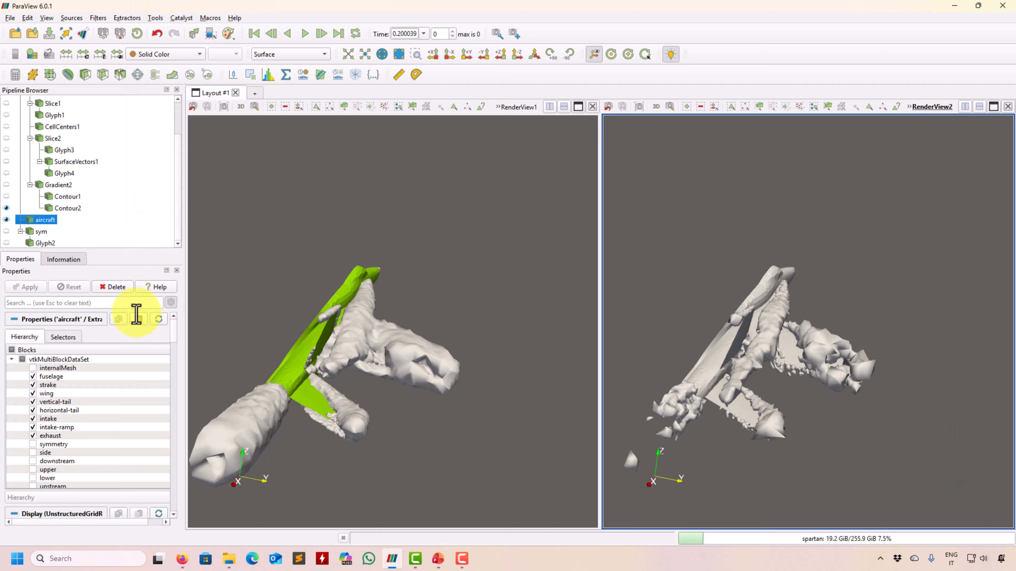
scroll(176, 340, "down", 1)
scroll(178, 341, "down", 5)
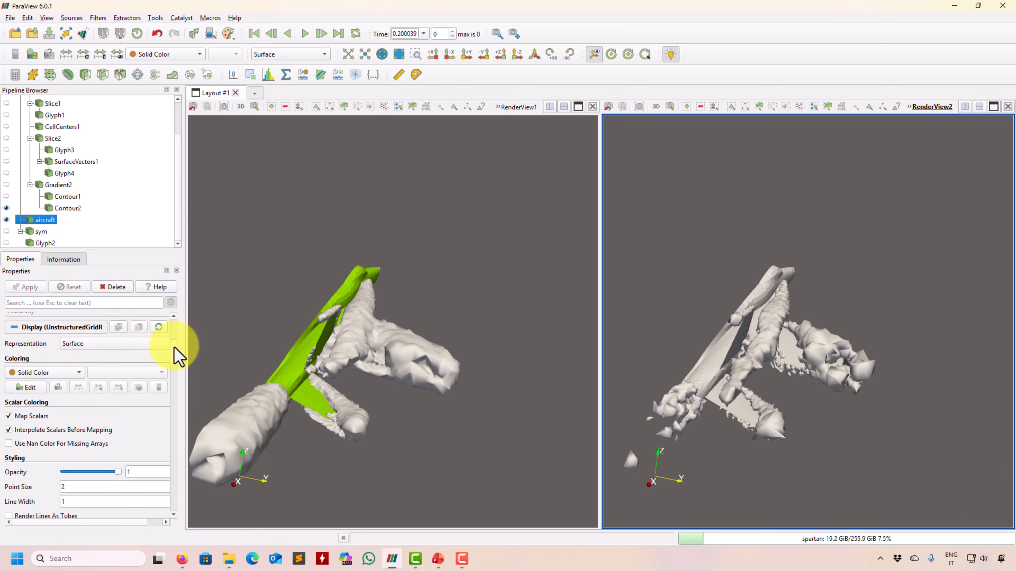
left_click(25, 382)
left_click(481, 201)
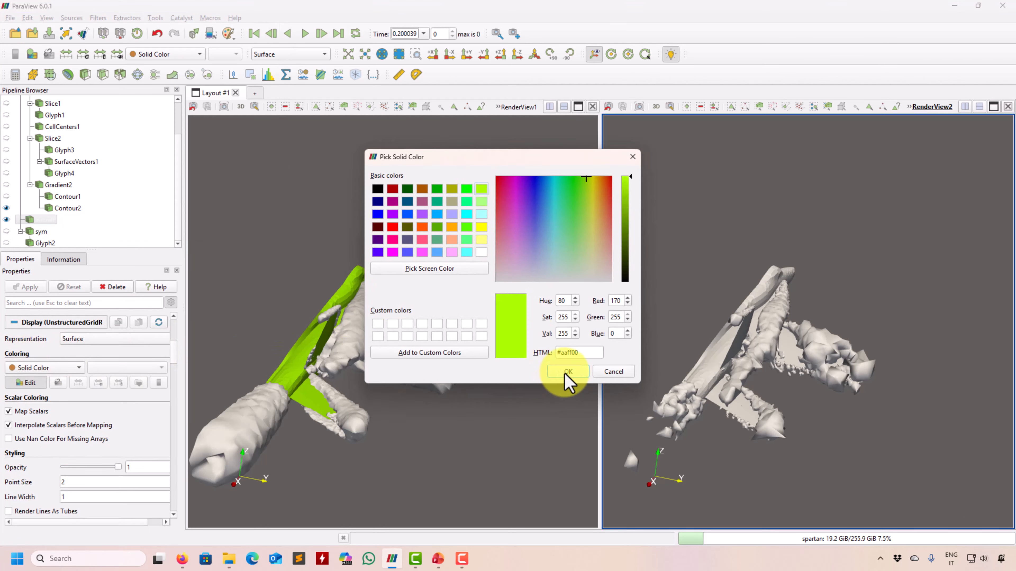
left_click(568, 372)
left_click_drag(697, 312, 709, 357)
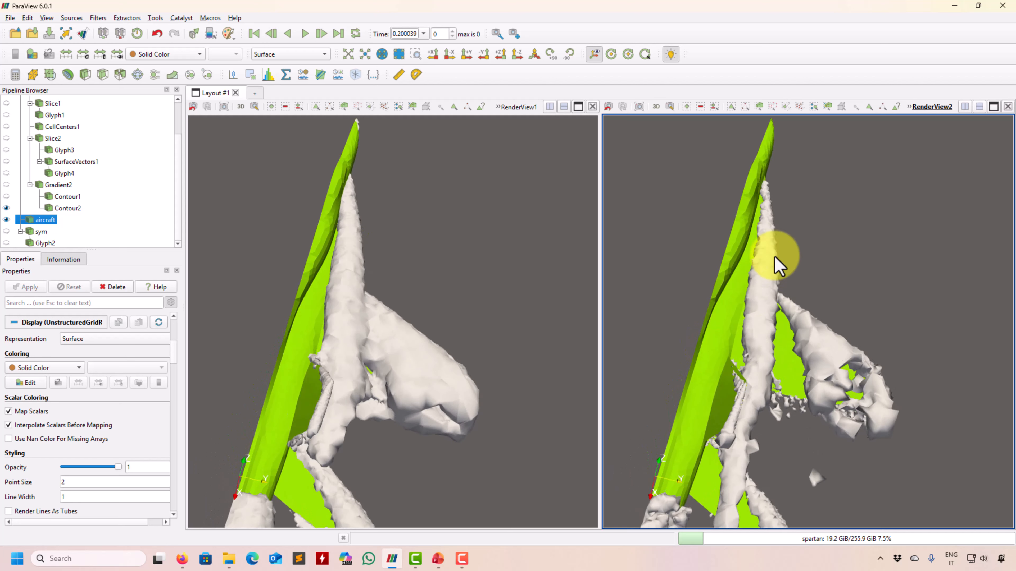
left_click_drag(408, 272, 369, 325)
left_click(35, 221)
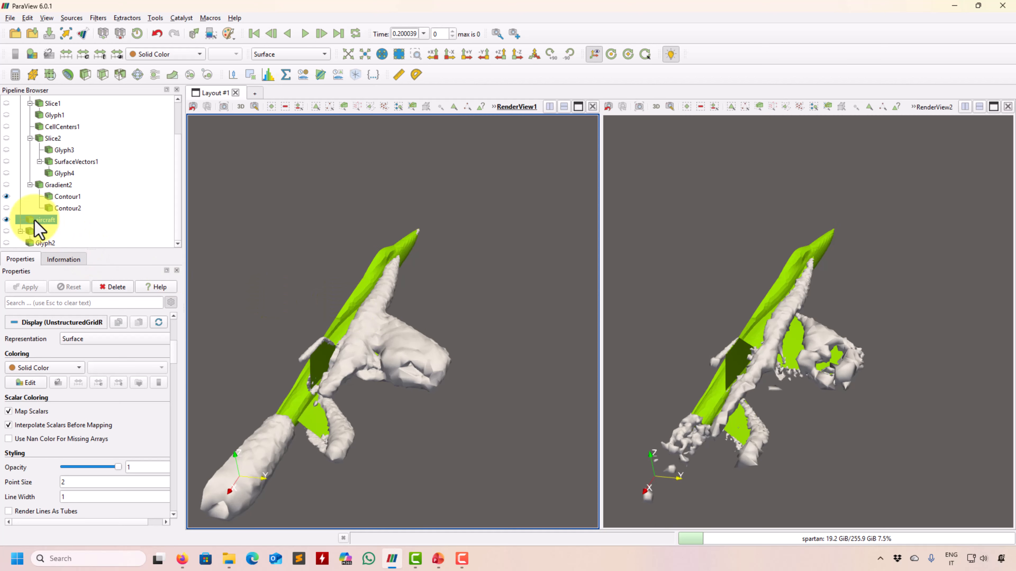
Change Contour1's isosurface value from 1000 to 500 and apply it.
left_click(70, 197)
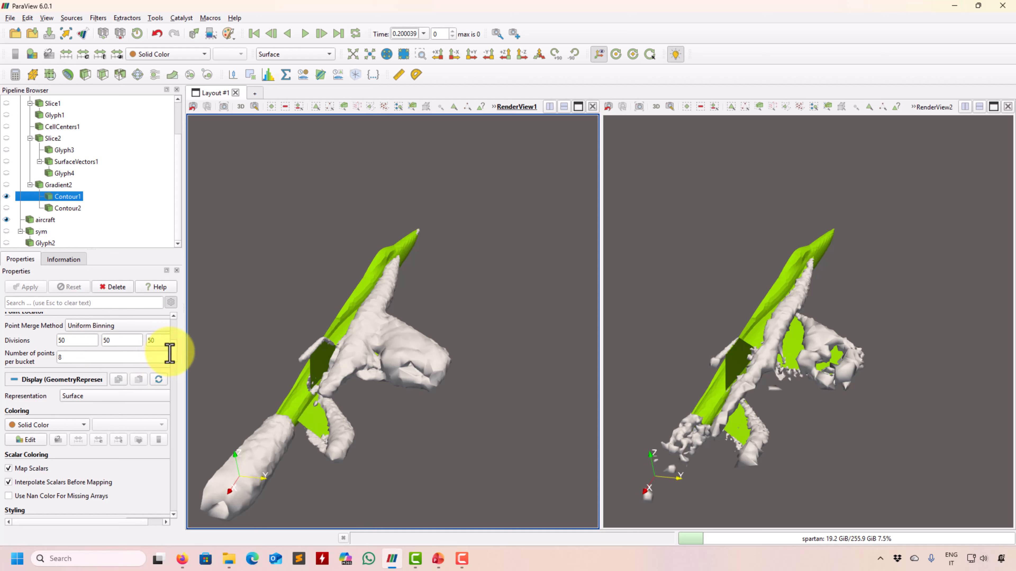
left_click(173, 341)
double_click(32, 384)
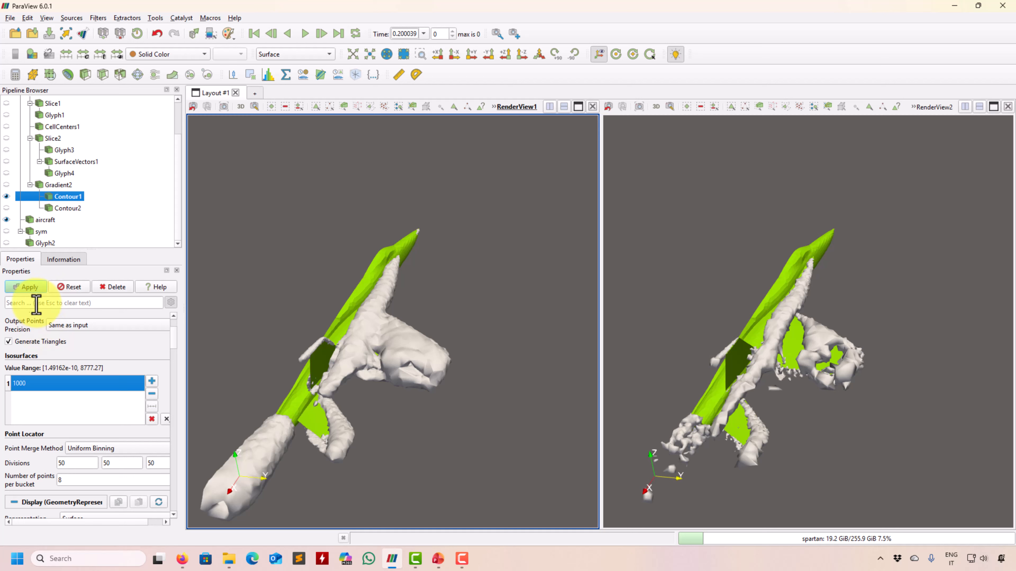
left_click(32, 288)
double_click(46, 384)
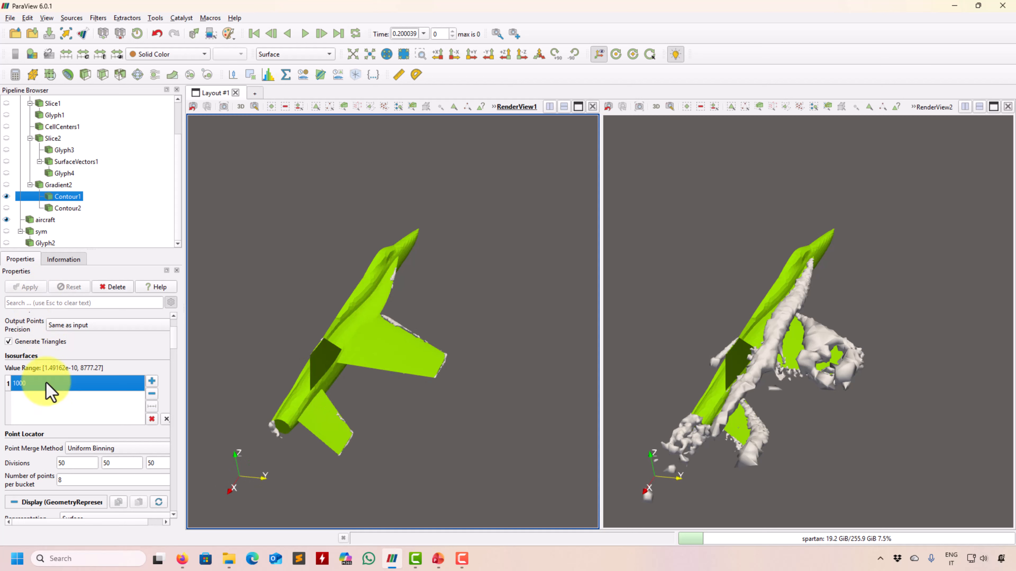
left_click_drag(38, 385, 5, 389)
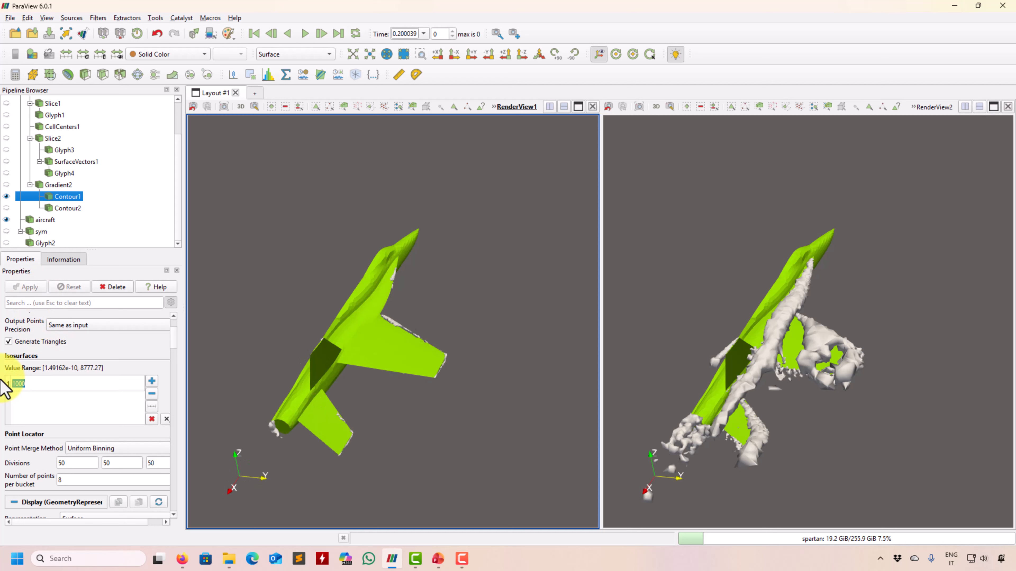
key("Return")
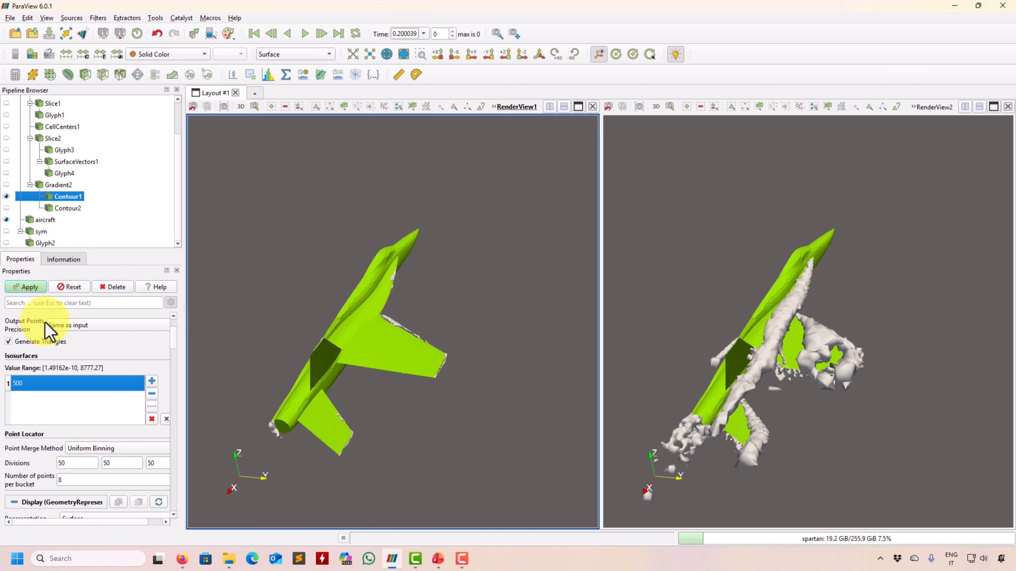
left_click(28, 288)
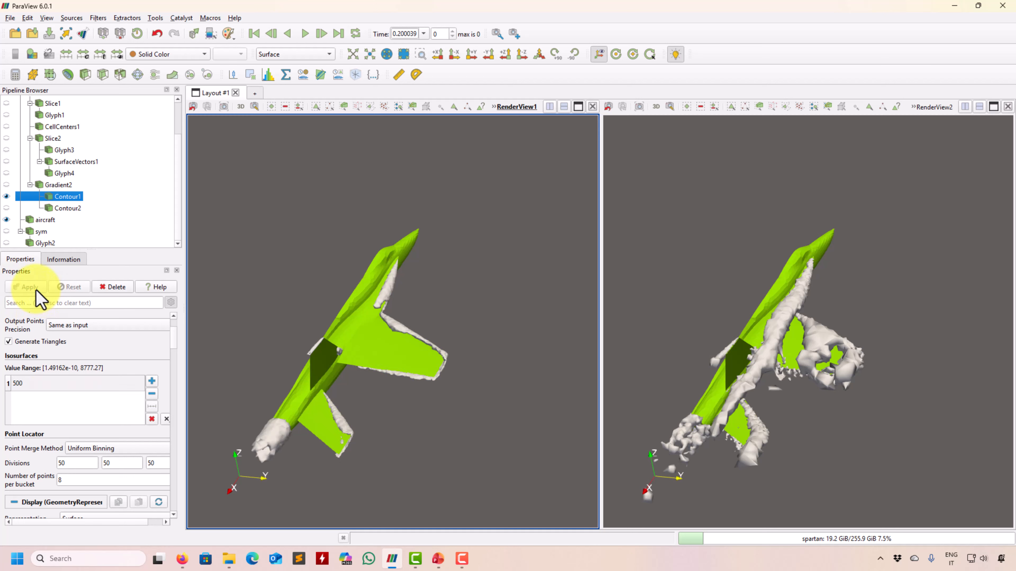
Try Contour1 isosurface values 200 and 150, then settle on 110, applying each.
double_click(43, 384)
type("200")
key("Return")
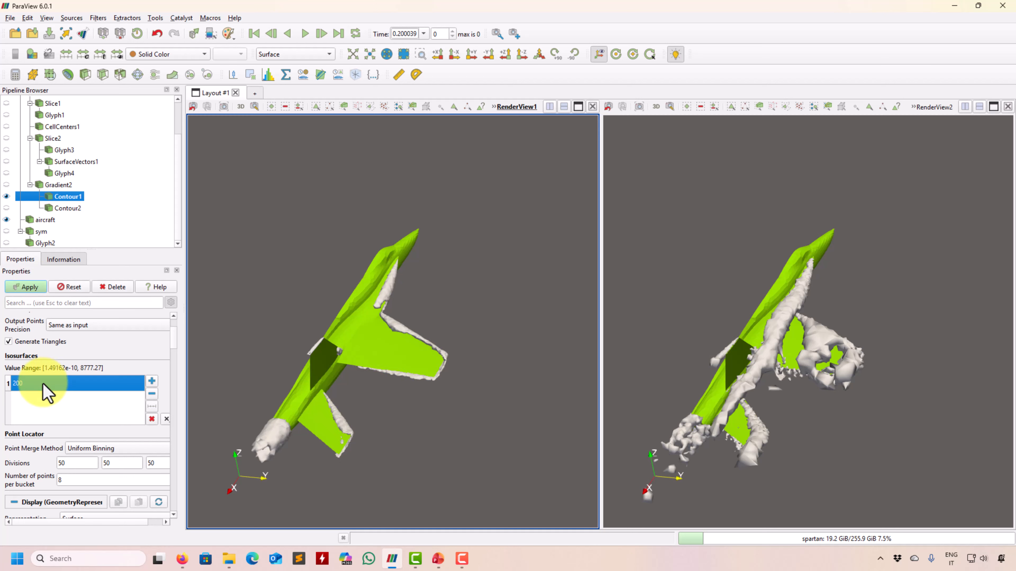
left_click(28, 287)
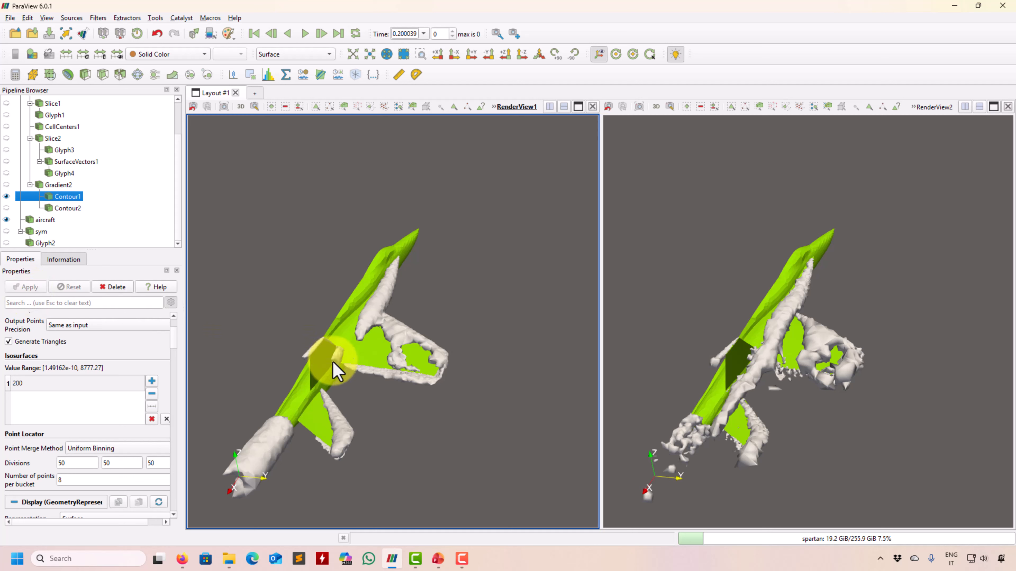
double_click(61, 383)
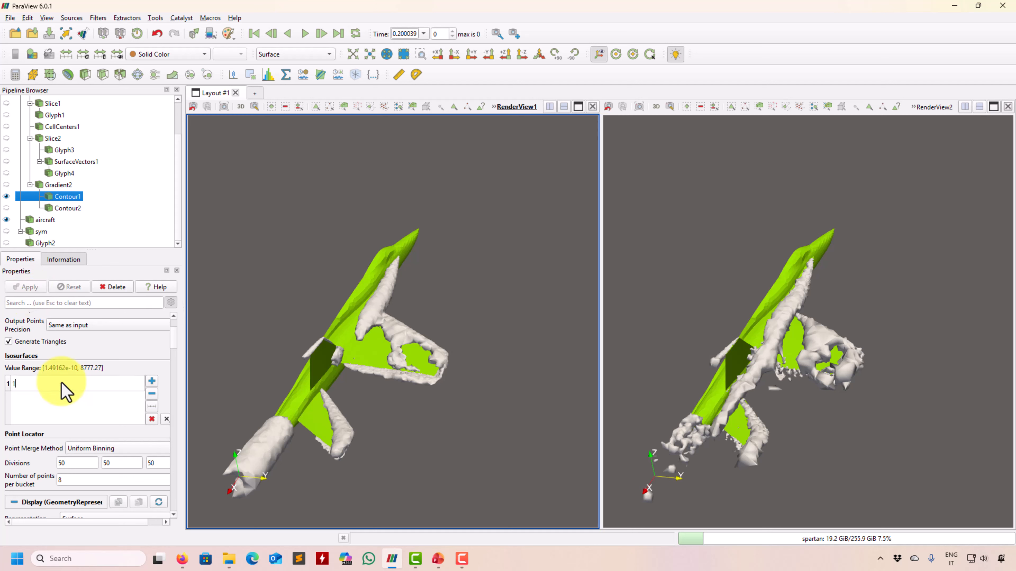
key("Return")
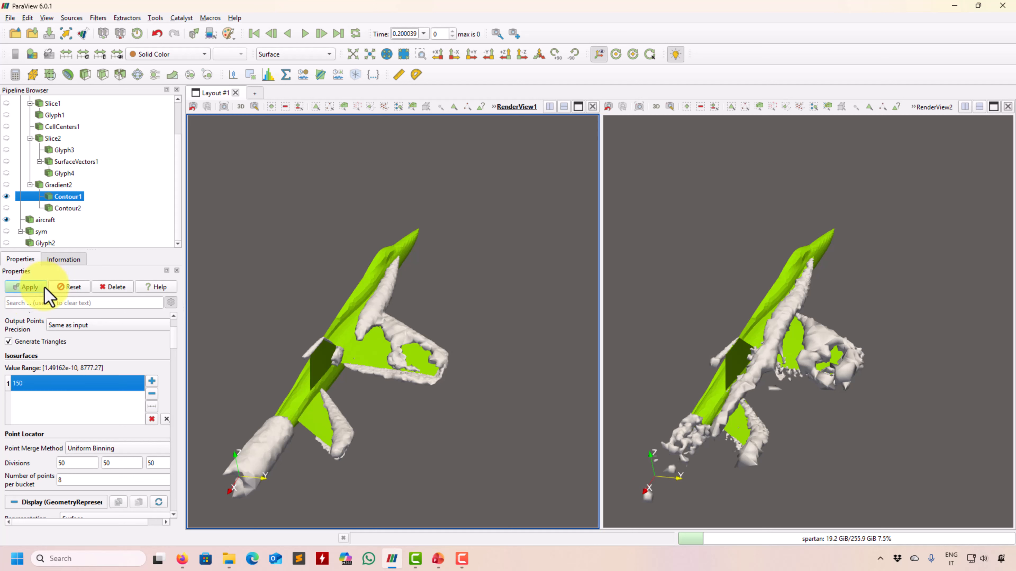
left_click(43, 288)
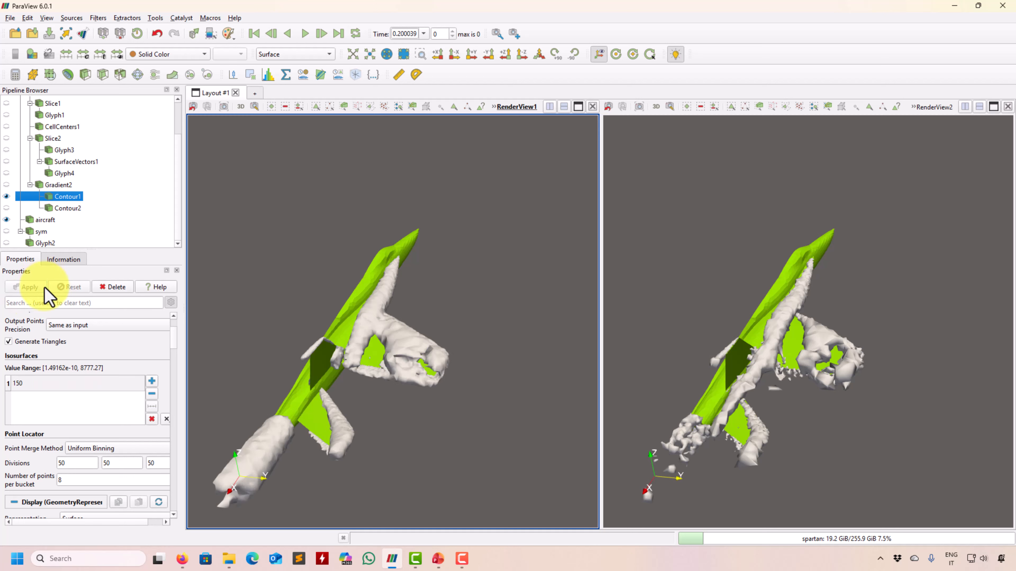
double_click(29, 384)
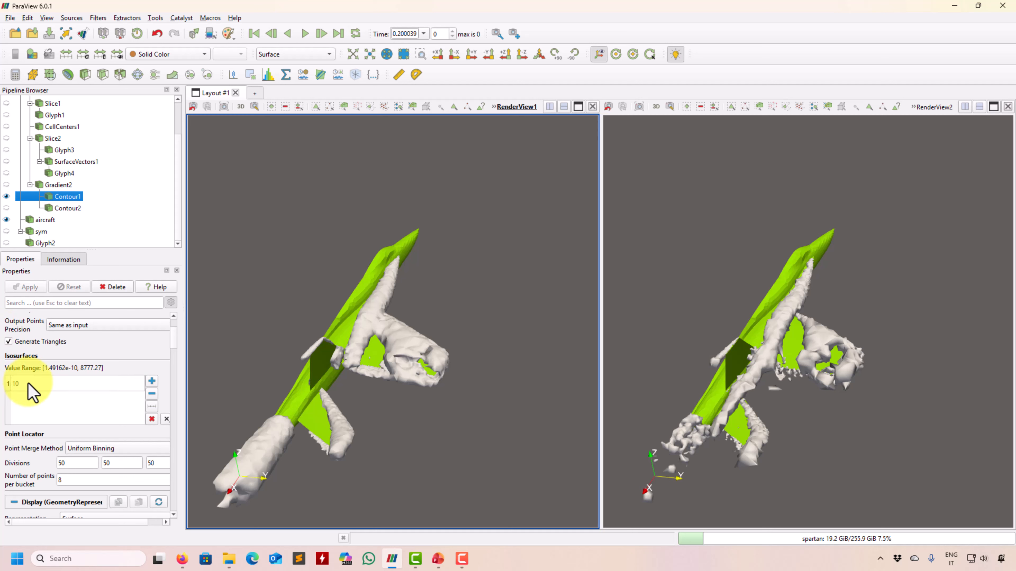
key("Return")
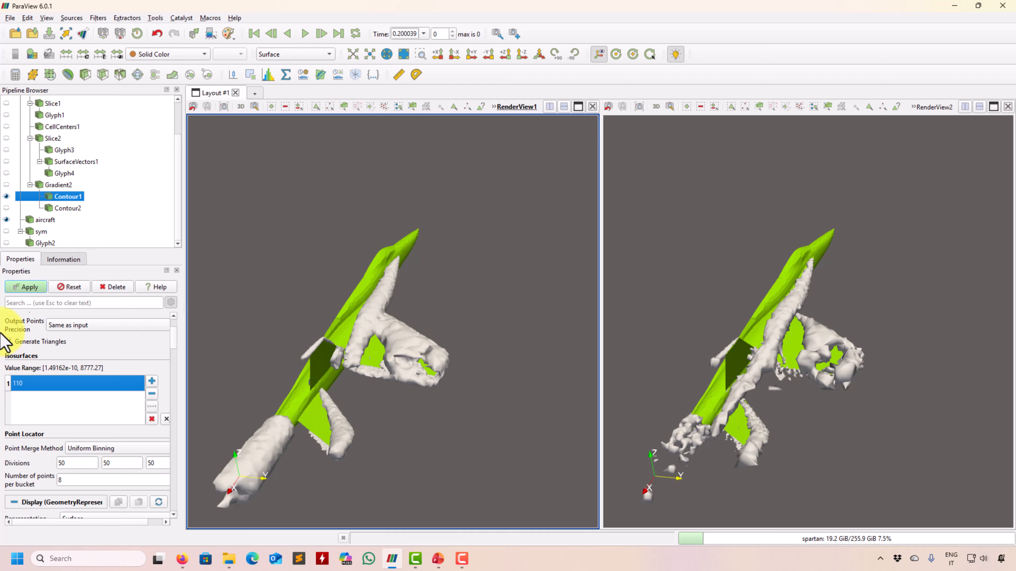
left_click(33, 292)
left_click_drag(448, 424, 439, 341)
Zoom both linked views closer to the green aircraft and rotate them to a new angle.
right_click_drag(869, 238, 846, 304)
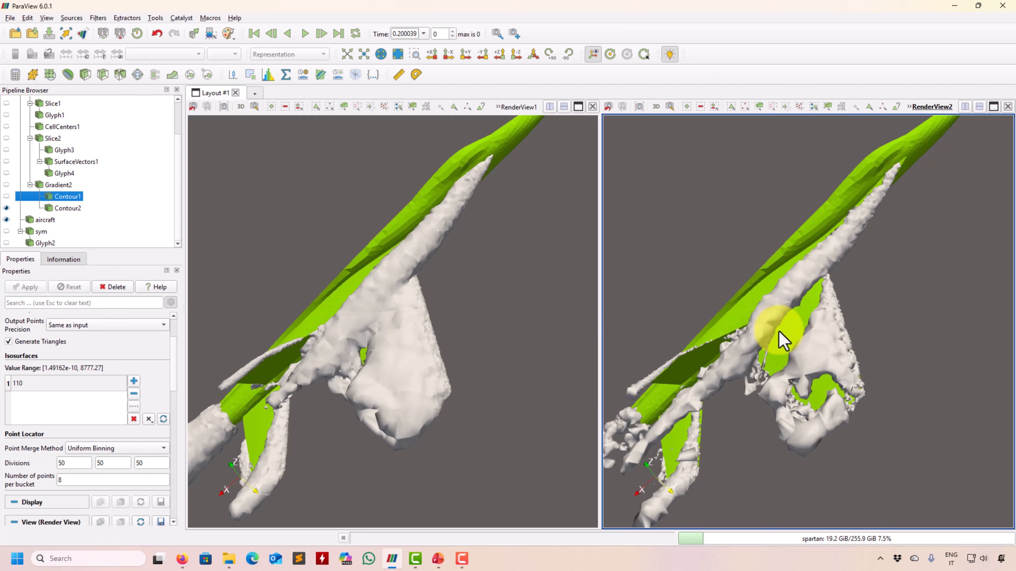
left_click_drag(482, 322, 684, 347)
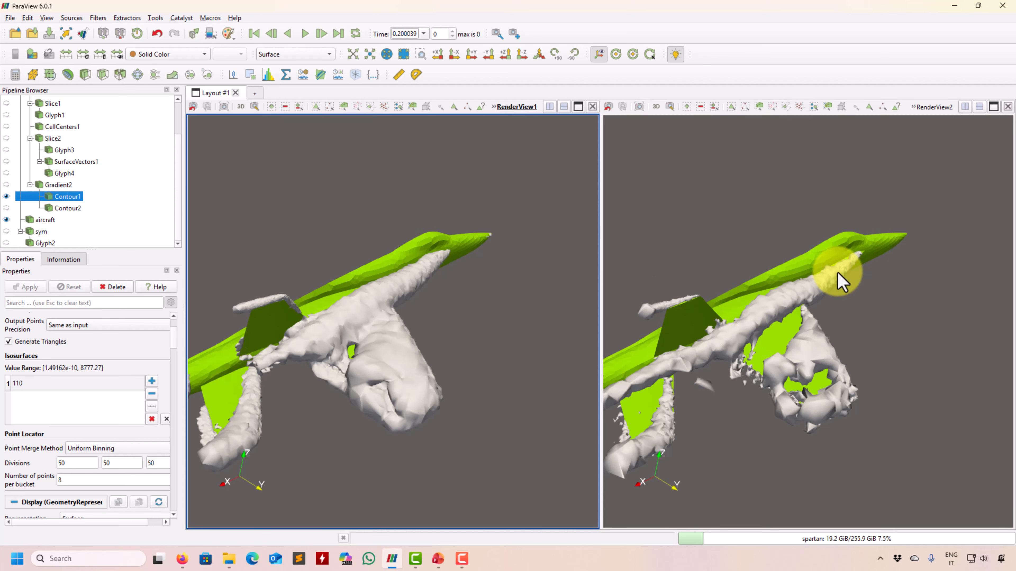